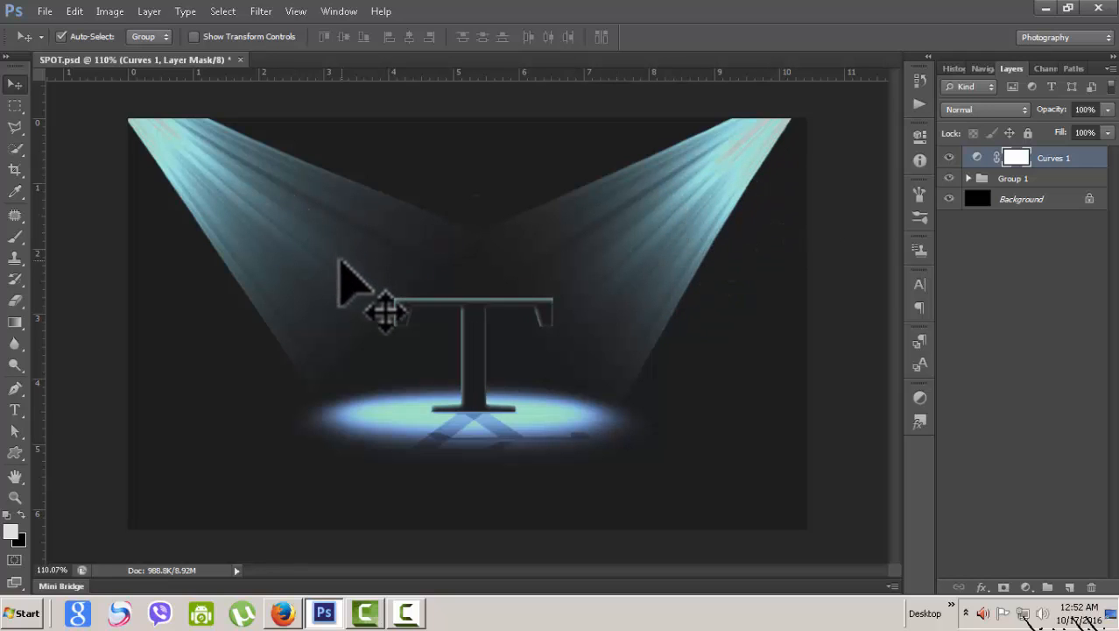
Create a new 750 × 450 pixel RGB document at 72 pixels/inch with a white background
click(44, 11)
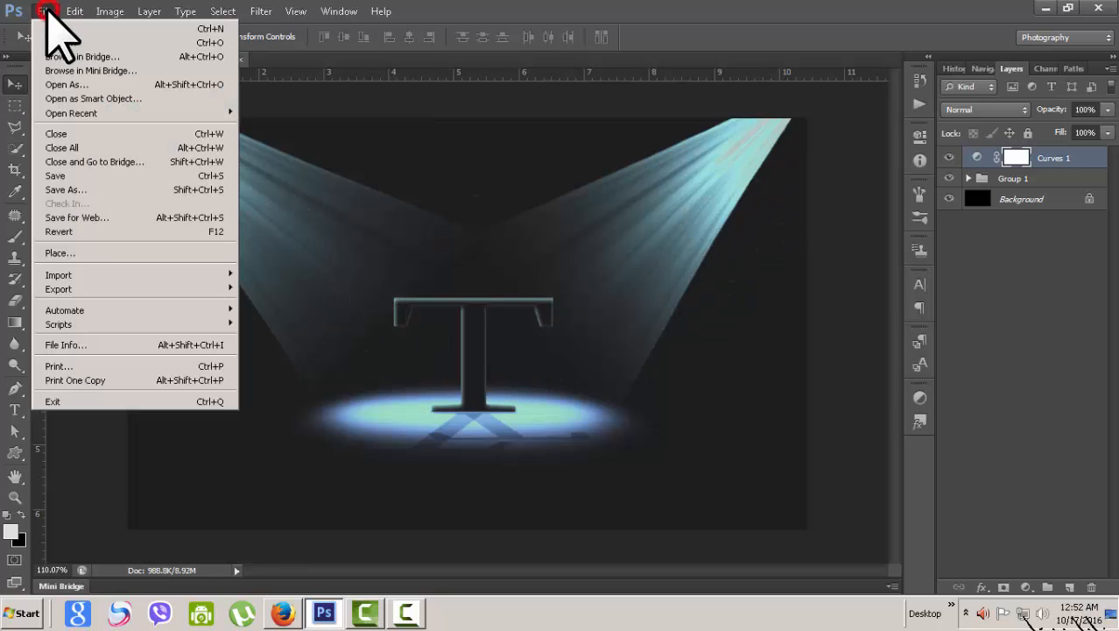
click(55, 30)
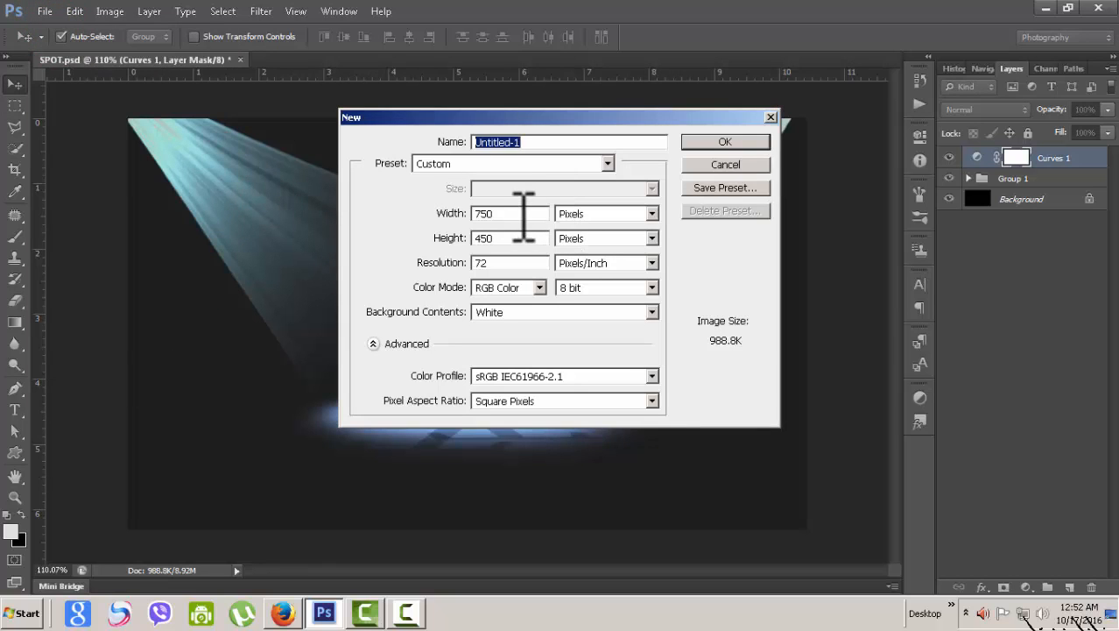
click(515, 216)
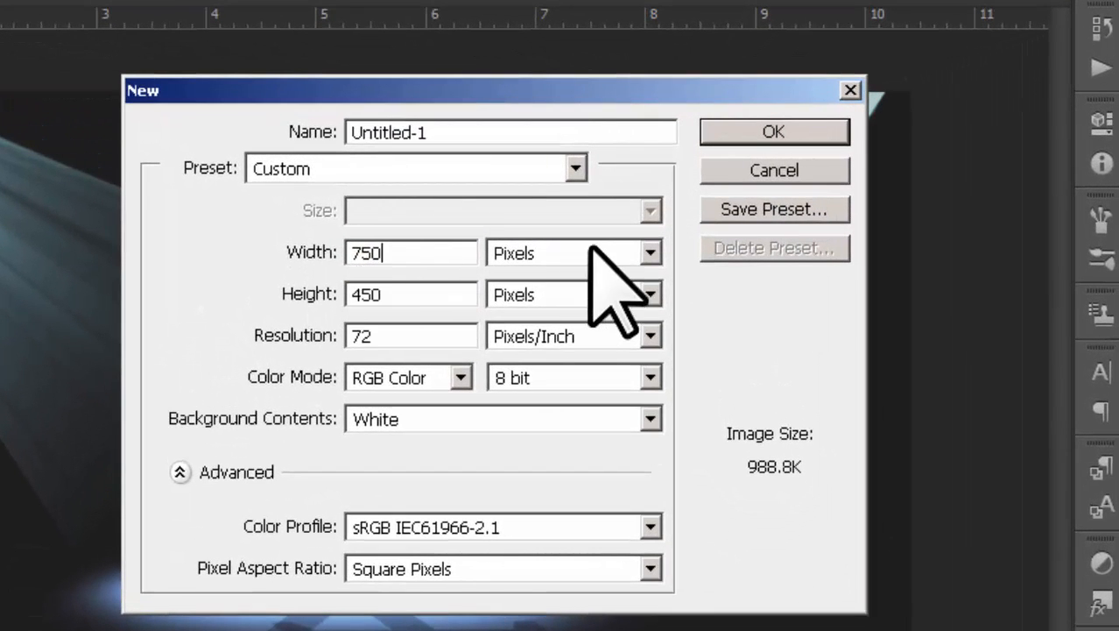
click(396, 295)
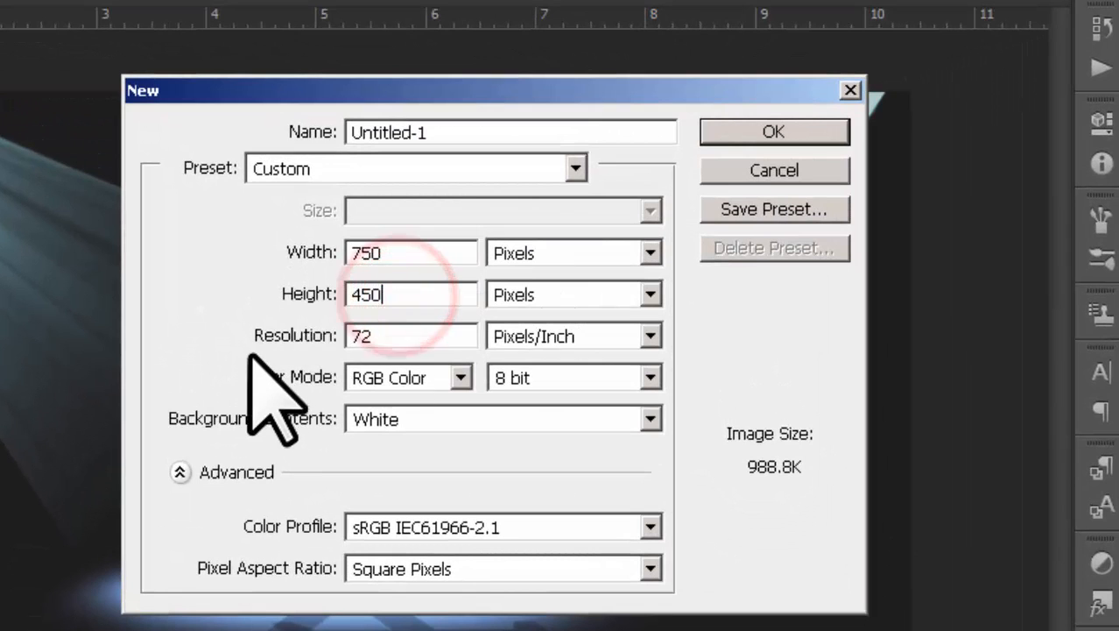
click(750, 138)
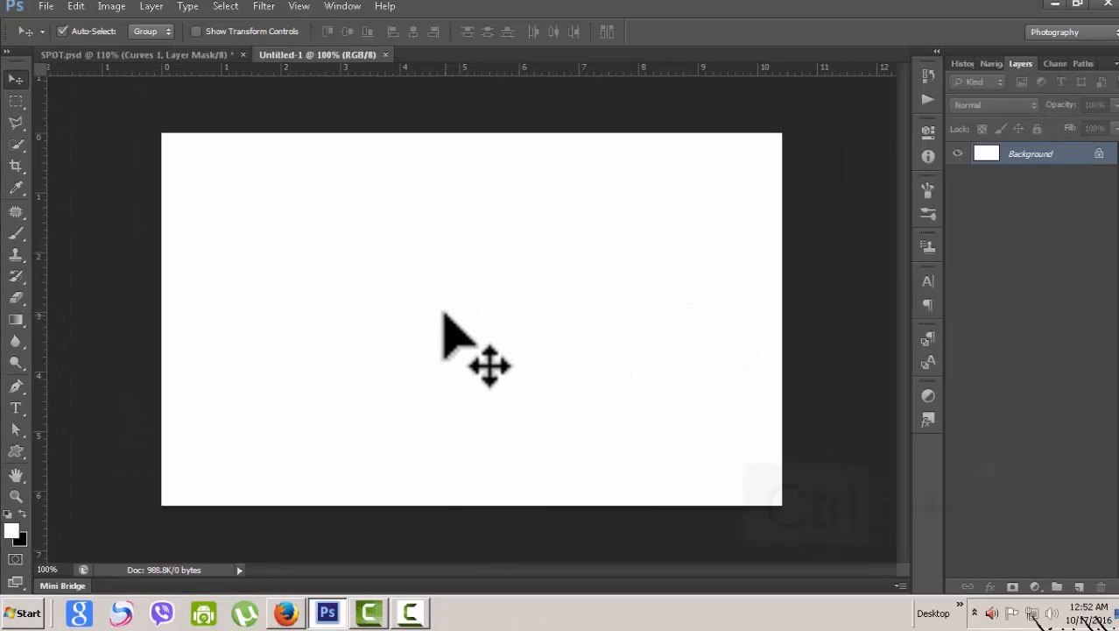
Fill the background with black and add a new layer named "light bim" above it
key(ctrl+Delete)
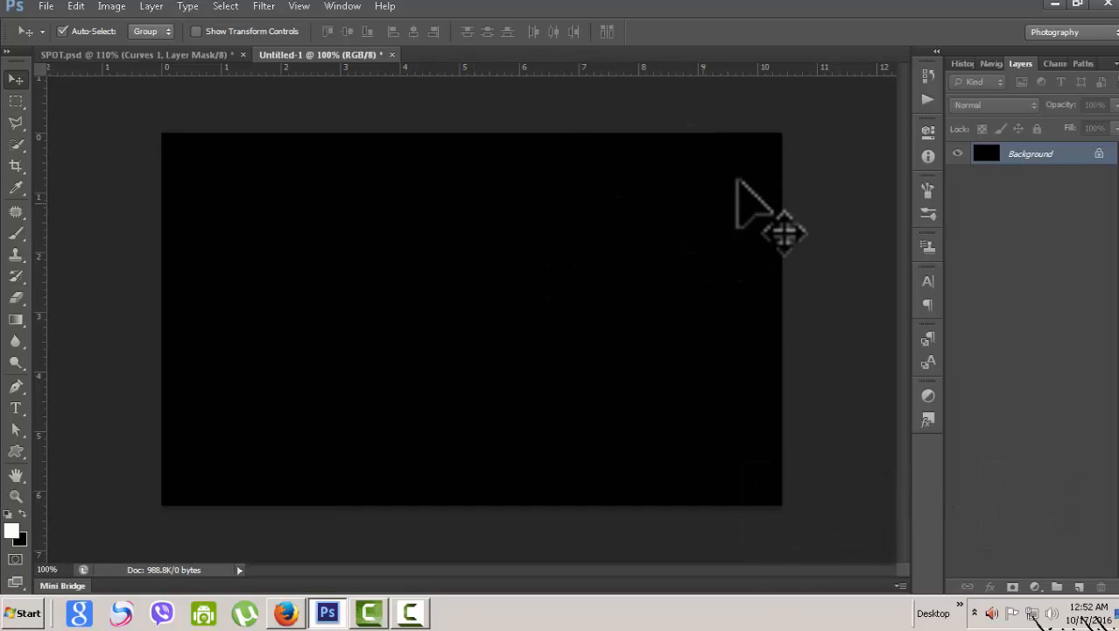
click(1079, 586)
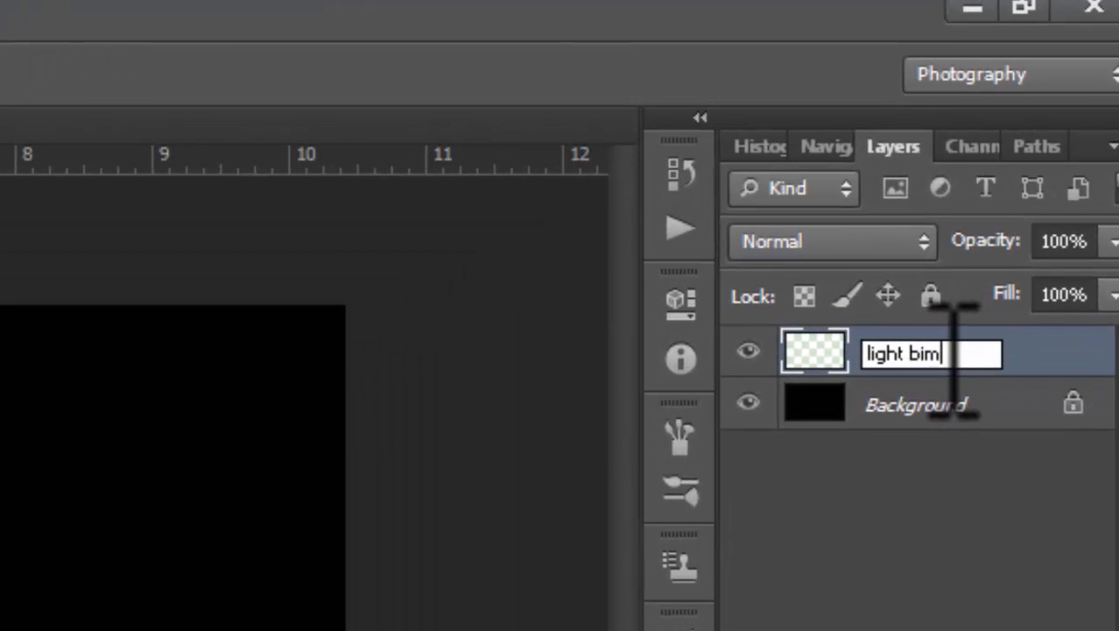
click(1064, 351)
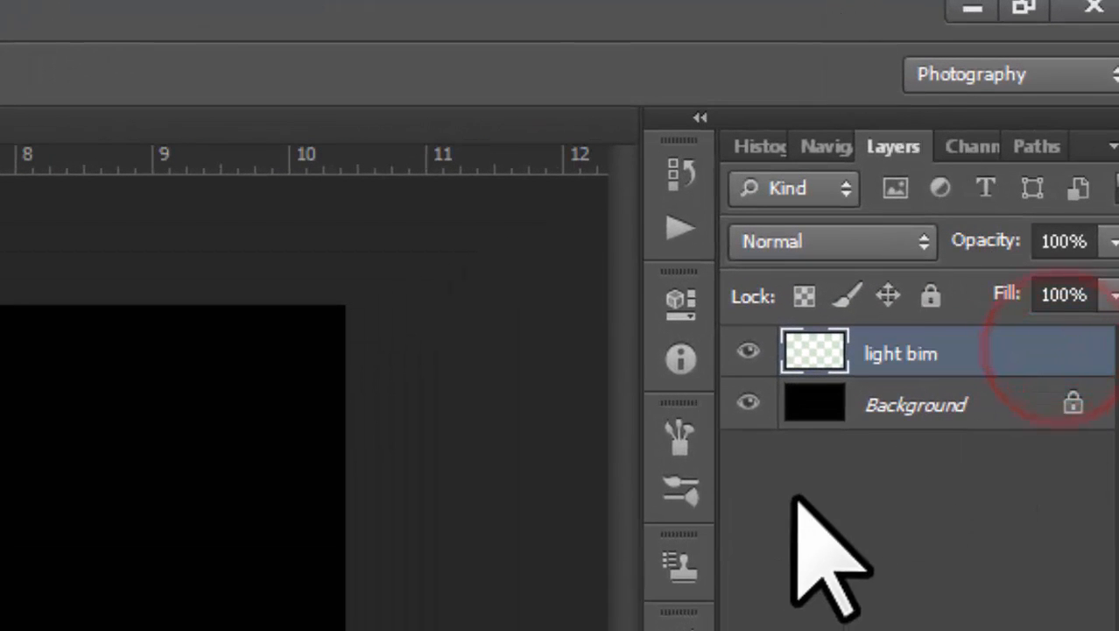
click(748, 402)
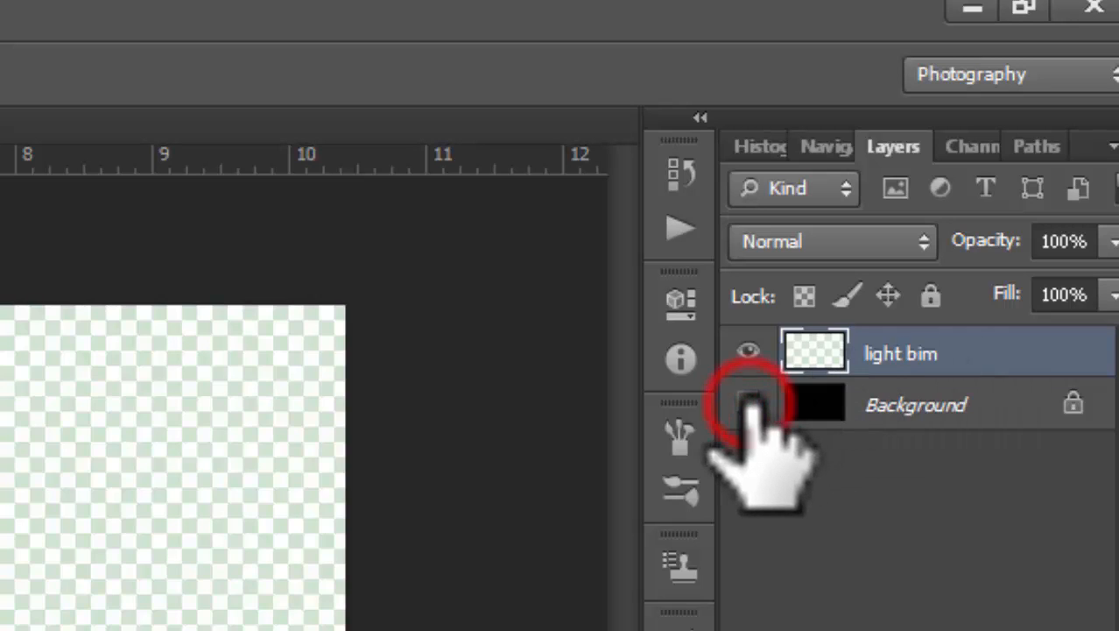
click(748, 403)
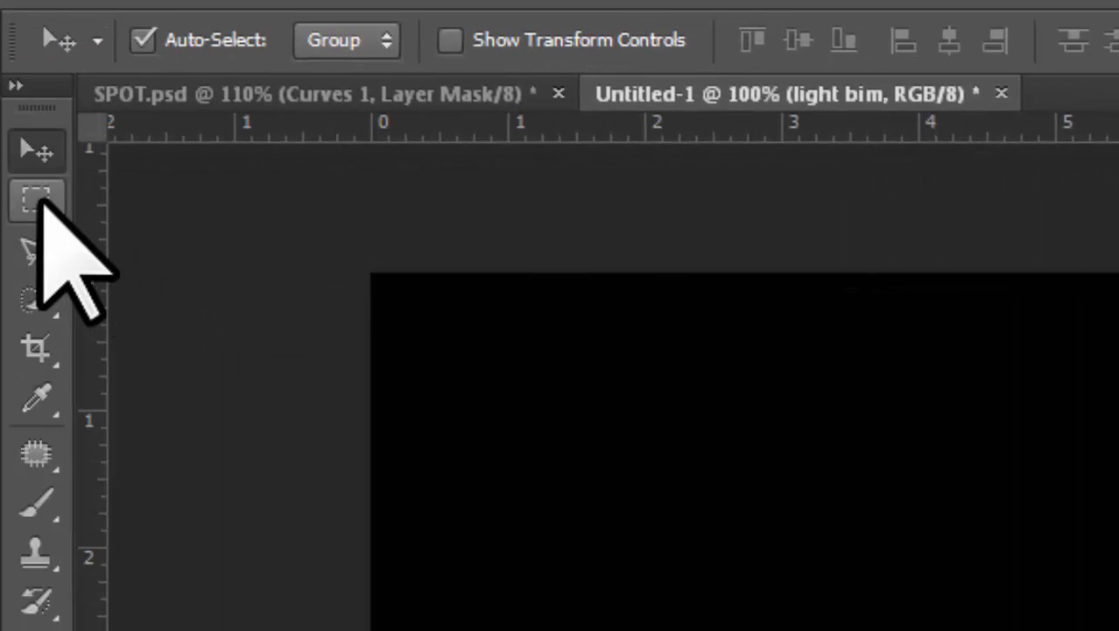
Select a full-height vertical strip near the middle of the canvas, about 2.26 in wide and 6.25 in high, with the Rectangular Marquee Tool
click(40, 196)
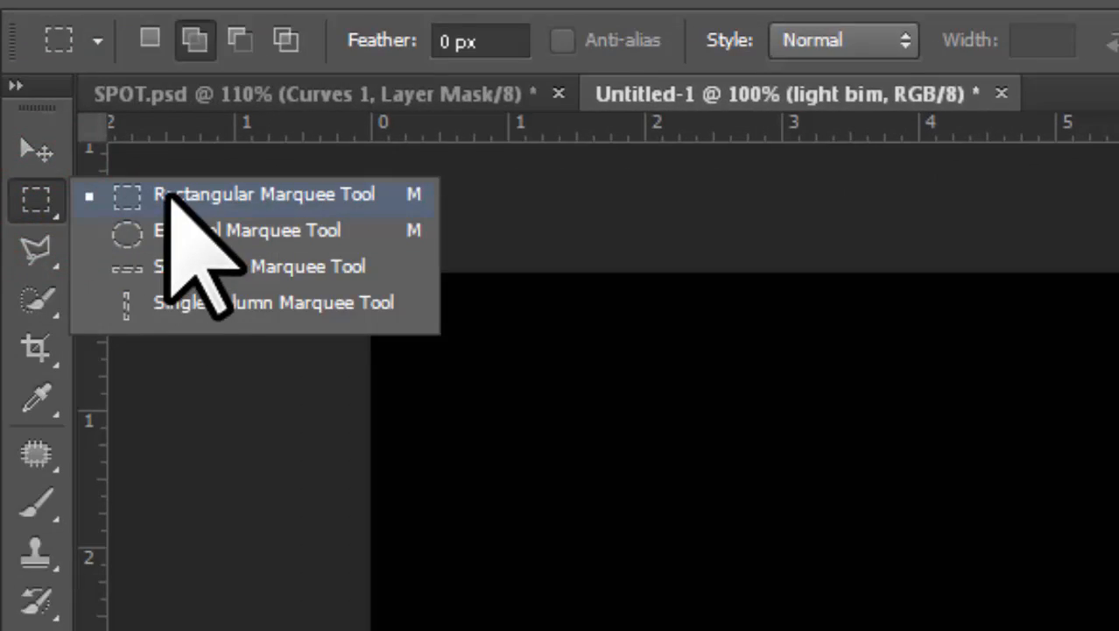
click(169, 194)
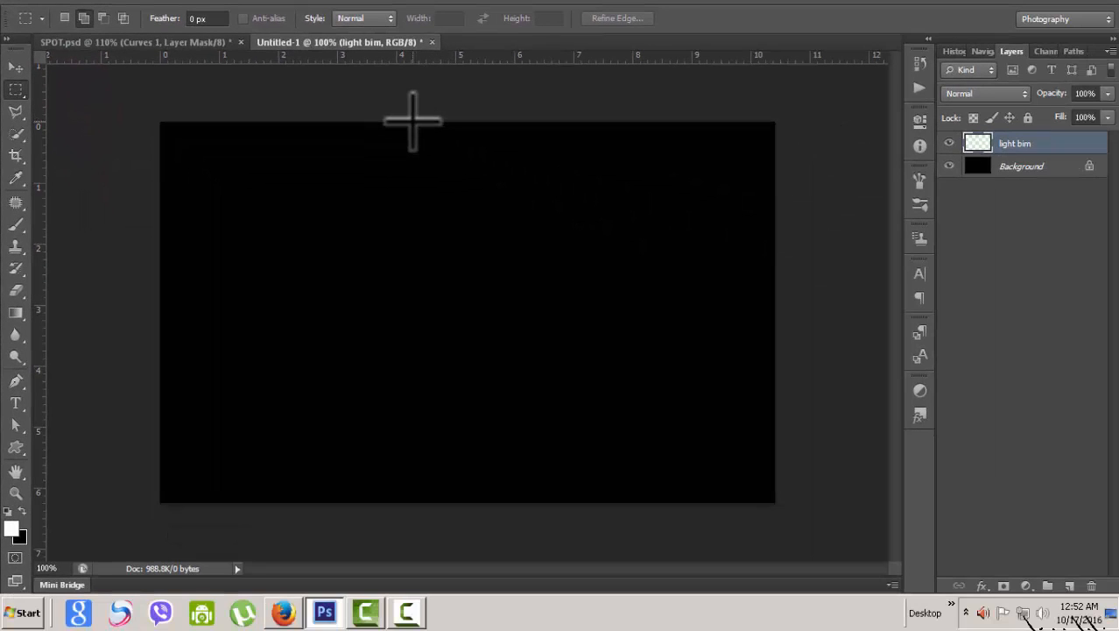
drag(413, 122, 551, 502)
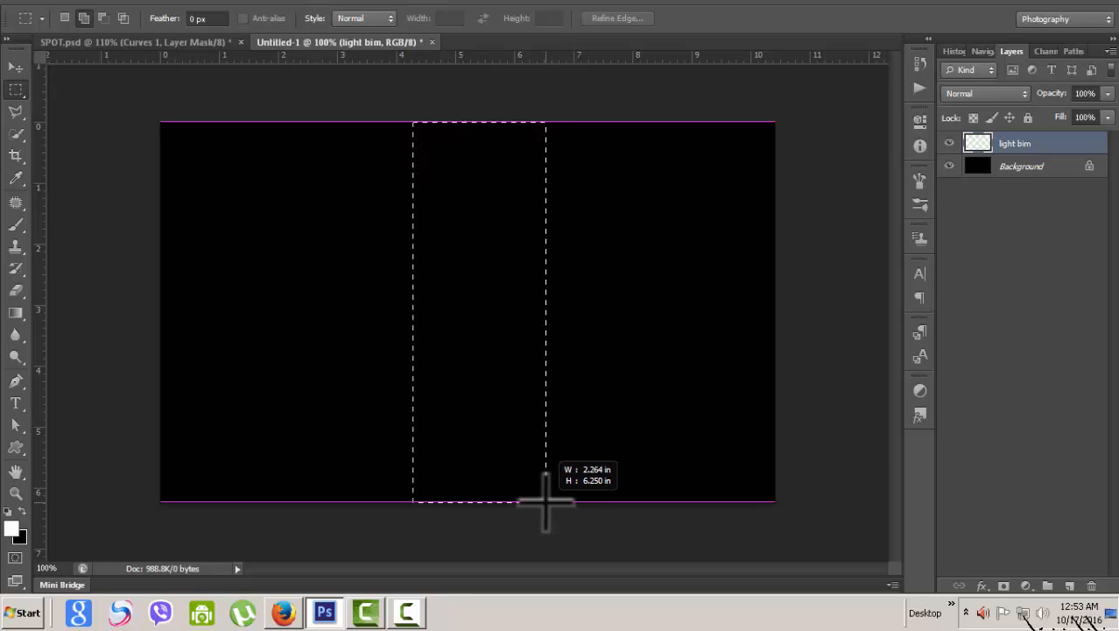
drag(545, 502, 545, 502)
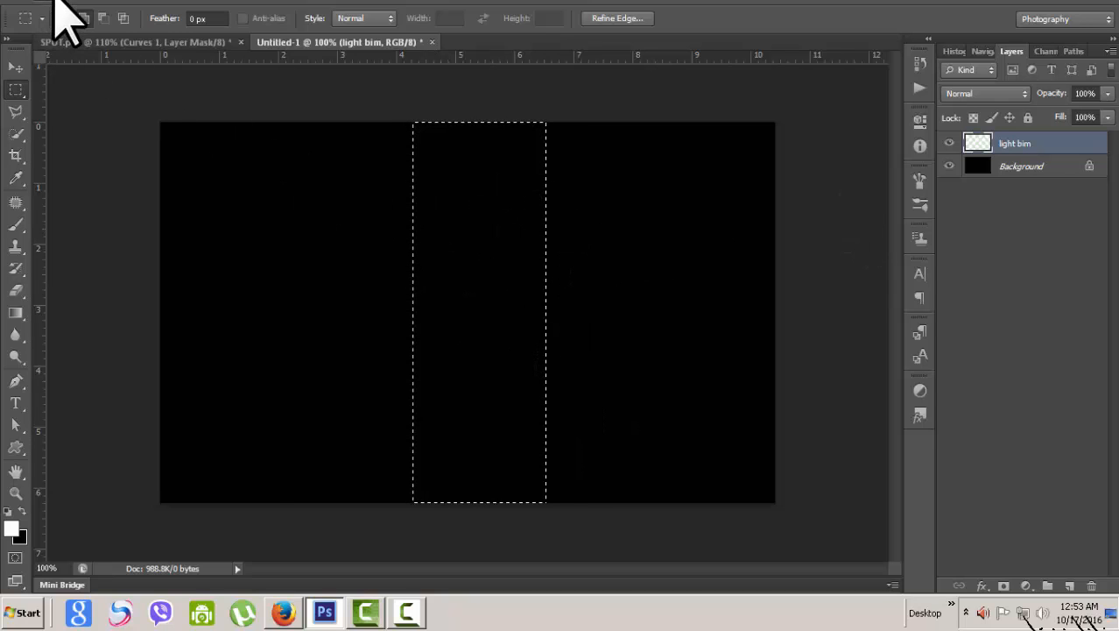
Fill the selected strip on the light bim layer with 50% Gray in Normal mode at 100% opacity, and deselect it
click(55, 2)
click(70, 213)
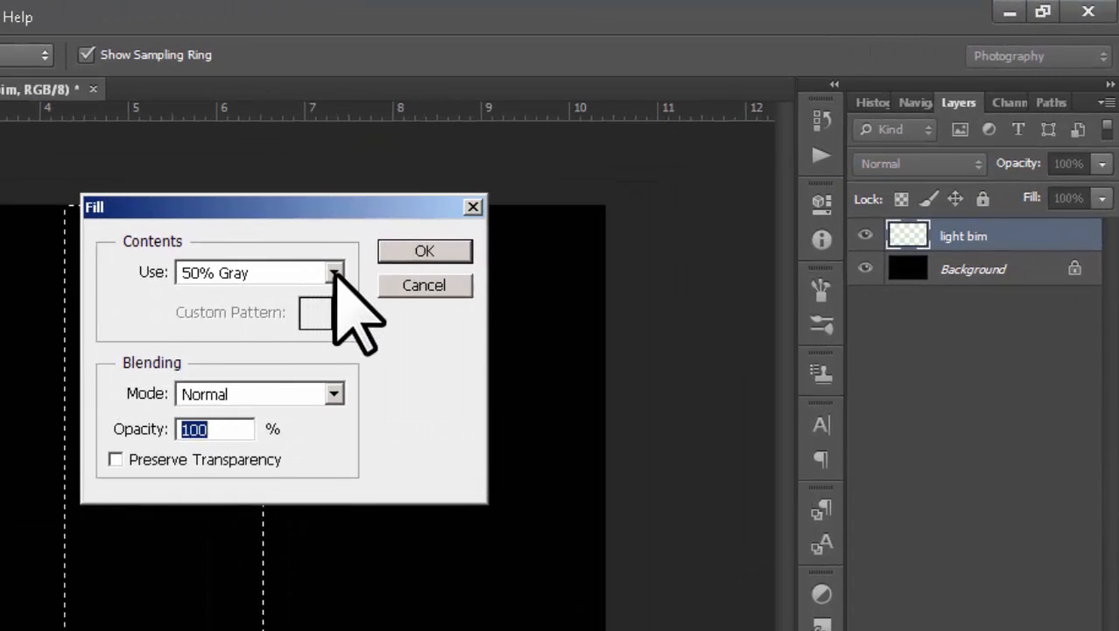
click(593, 182)
click(250, 473)
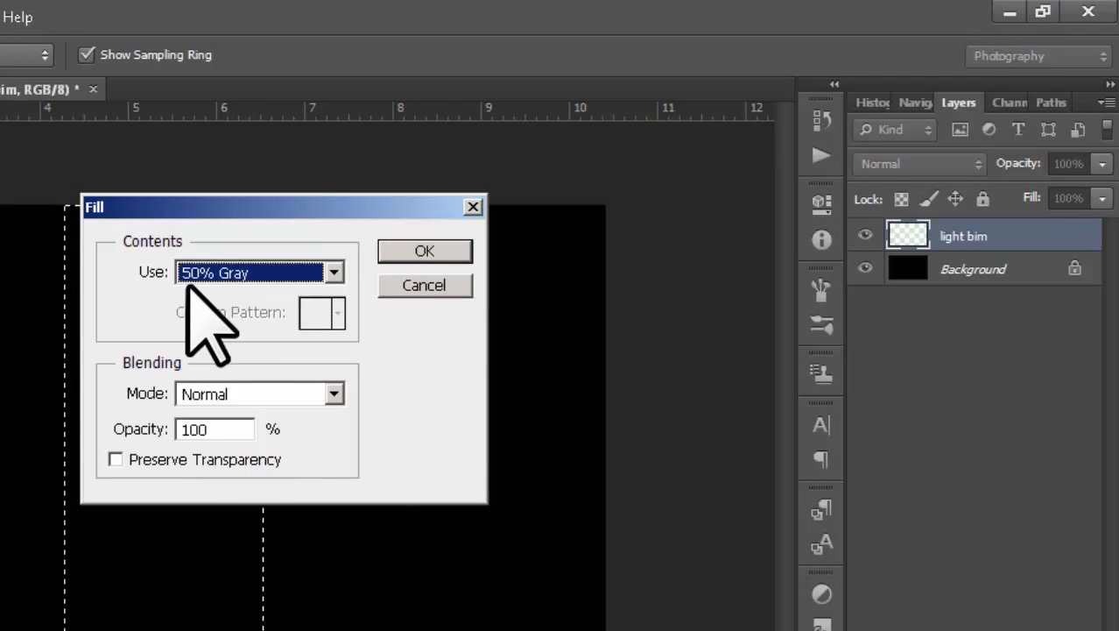
click(425, 250)
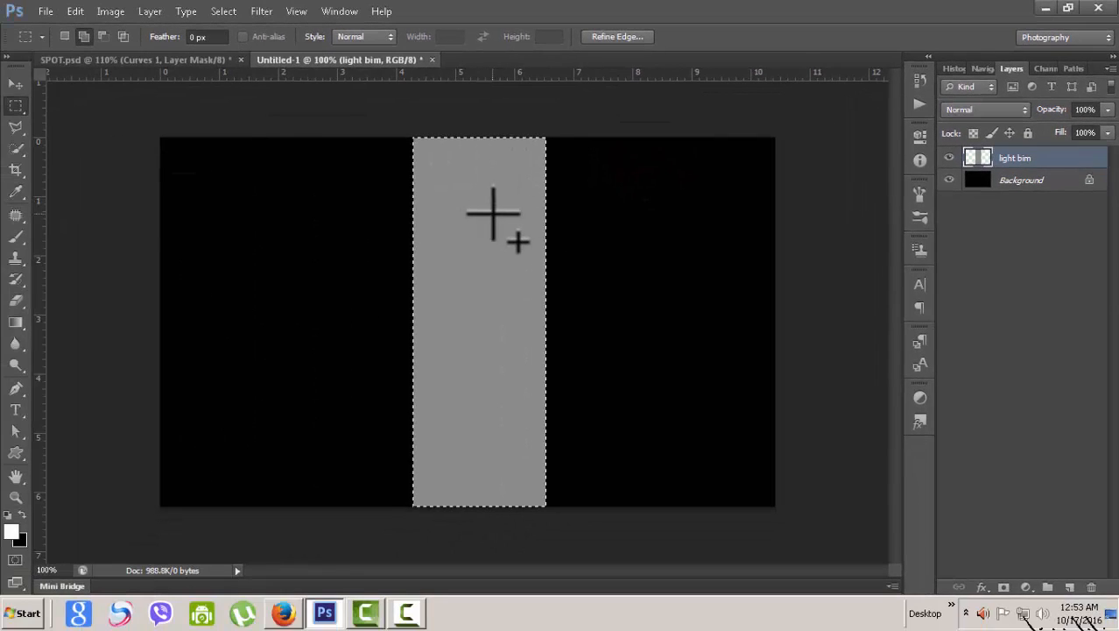
click(15, 83)
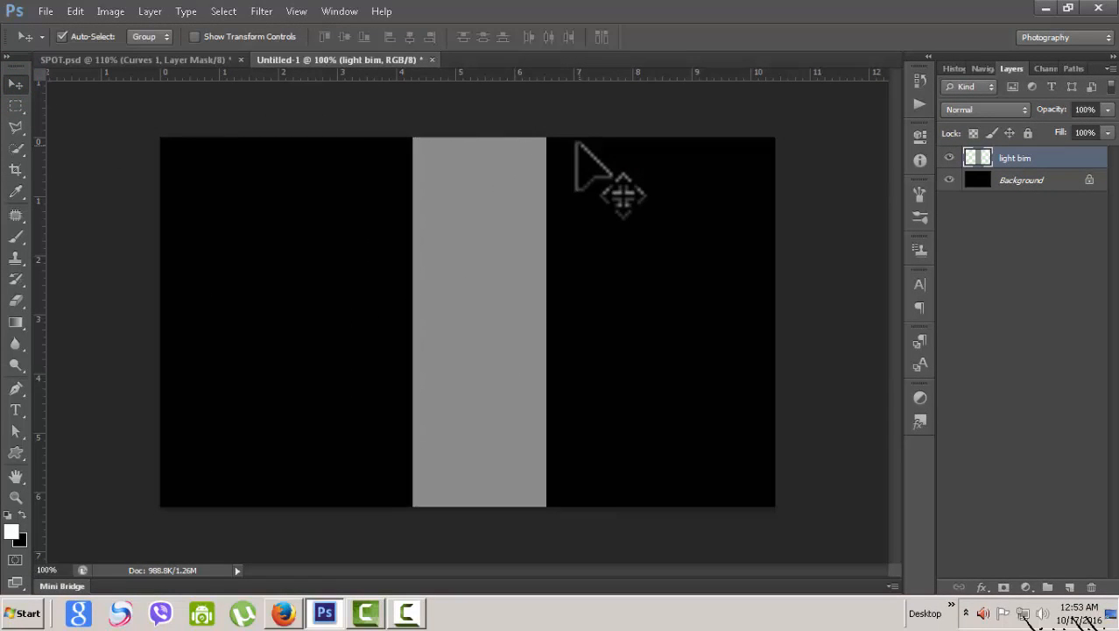
key(ctrl+d)
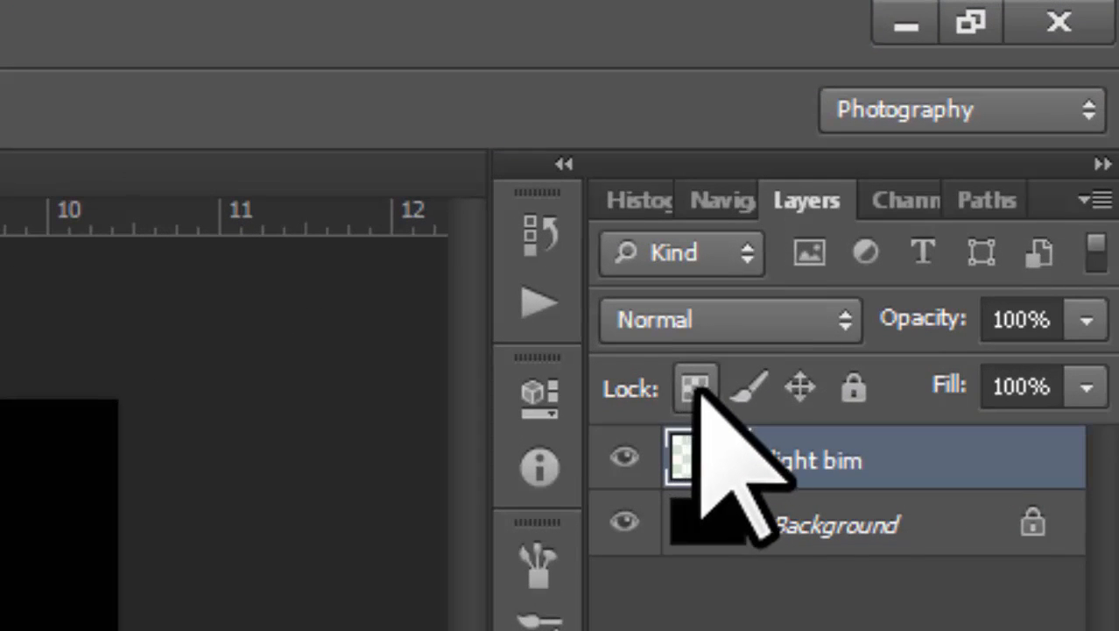
Lock the transparent pixels of the light bim layer and check the strip with the background temporarily hidden
click(687, 390)
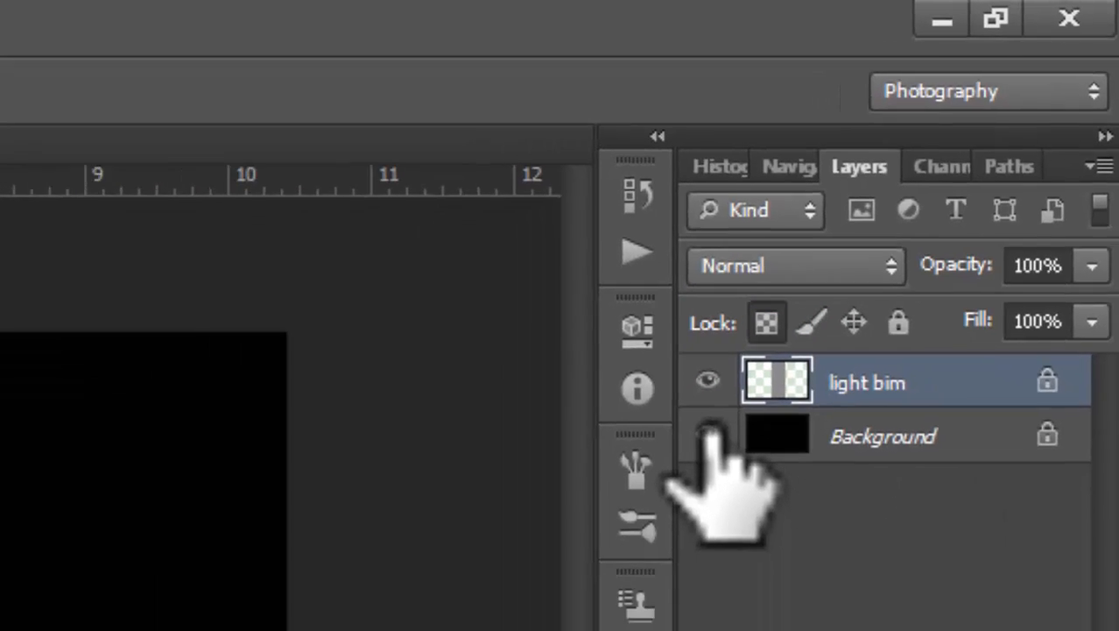
click(708, 435)
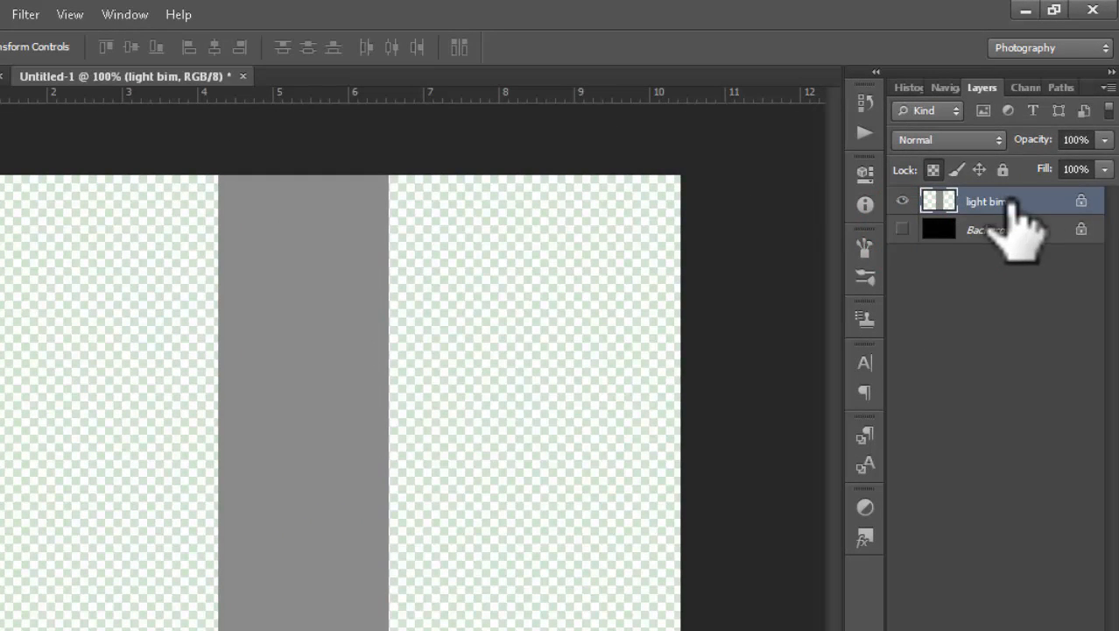
click(903, 229)
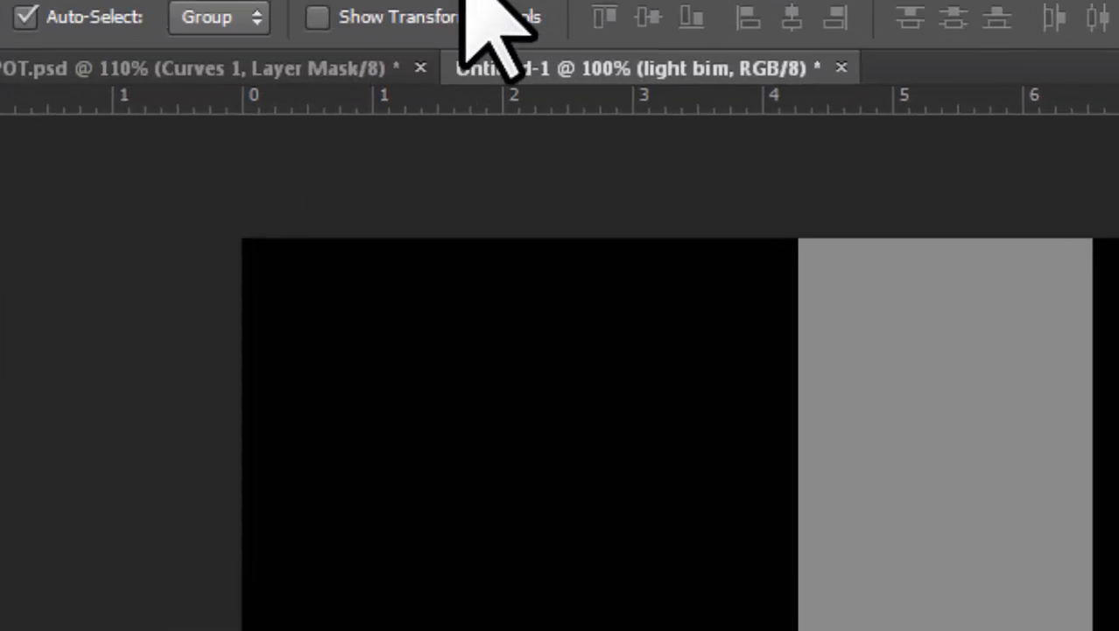
Apply the Fibers render filter to the gray strip with variance 5 and strength 35
click(465, 25)
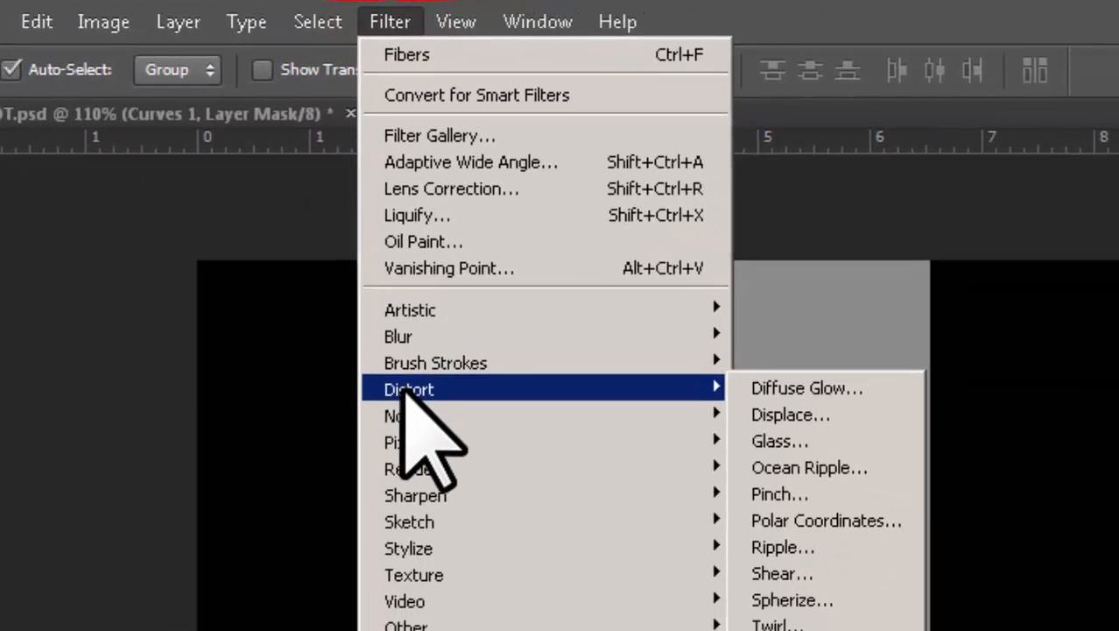
mouse_move(493, 564)
click(700, 460)
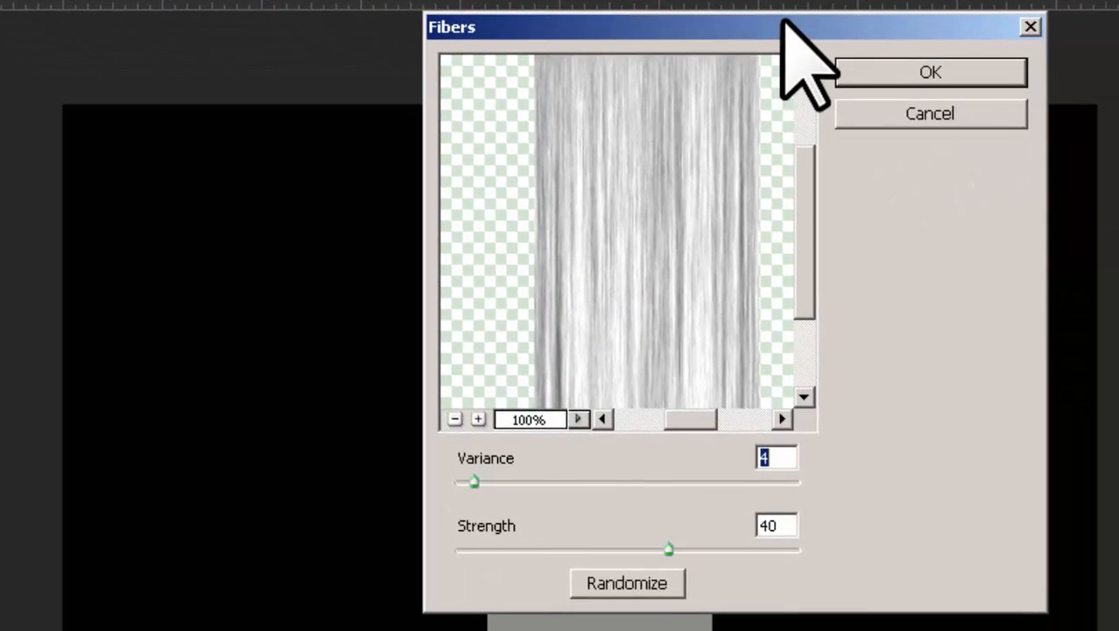
click(890, 145)
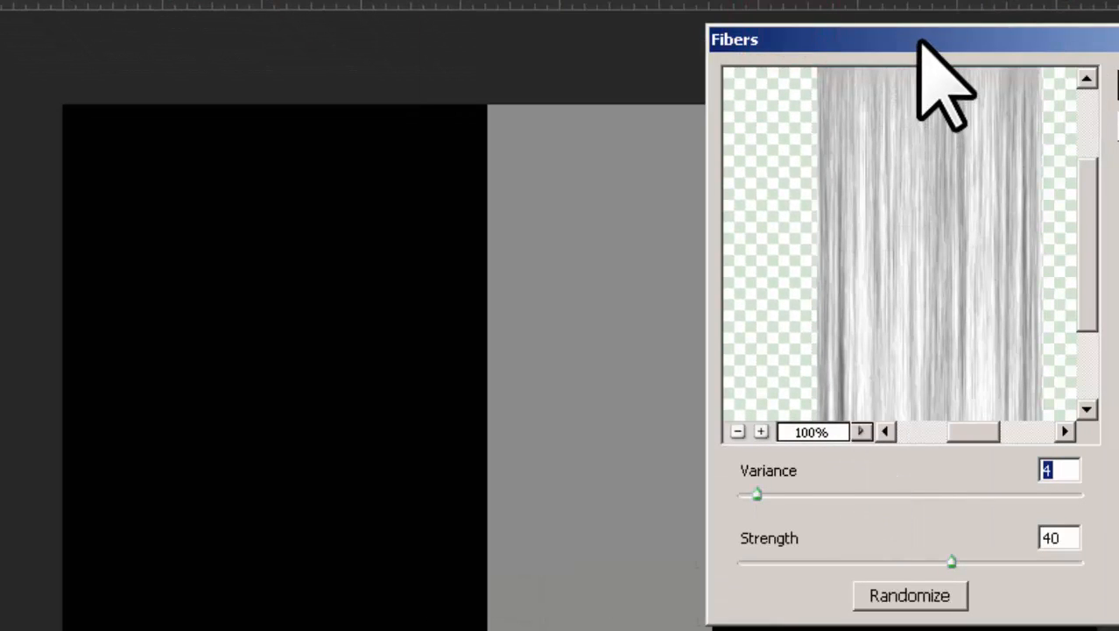
drag(920, 37, 957, 0)
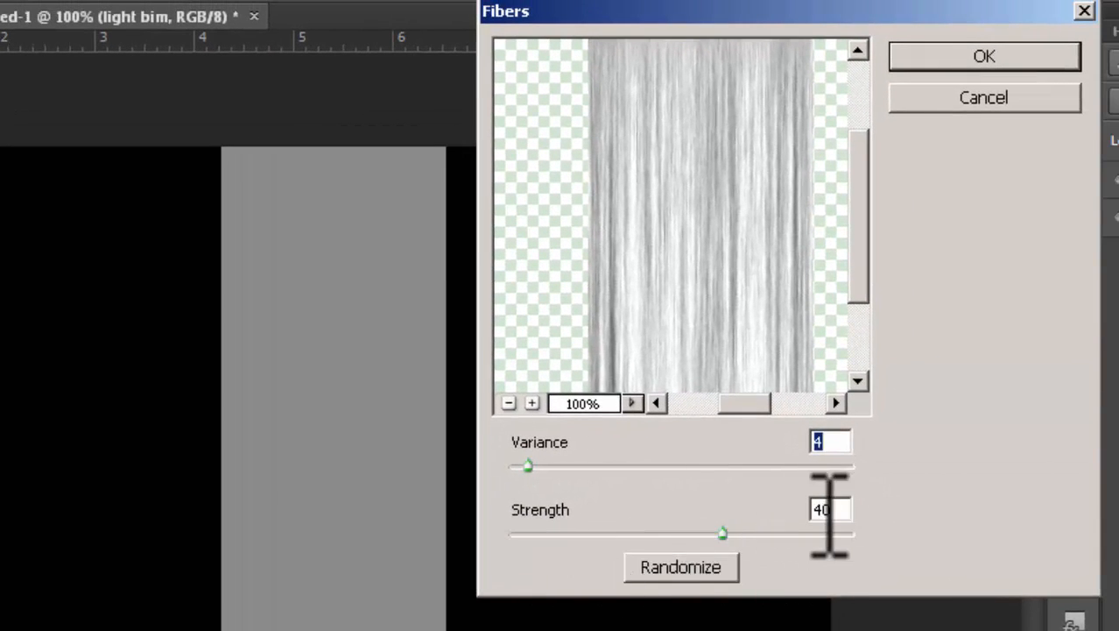
drag(724, 530, 677, 530)
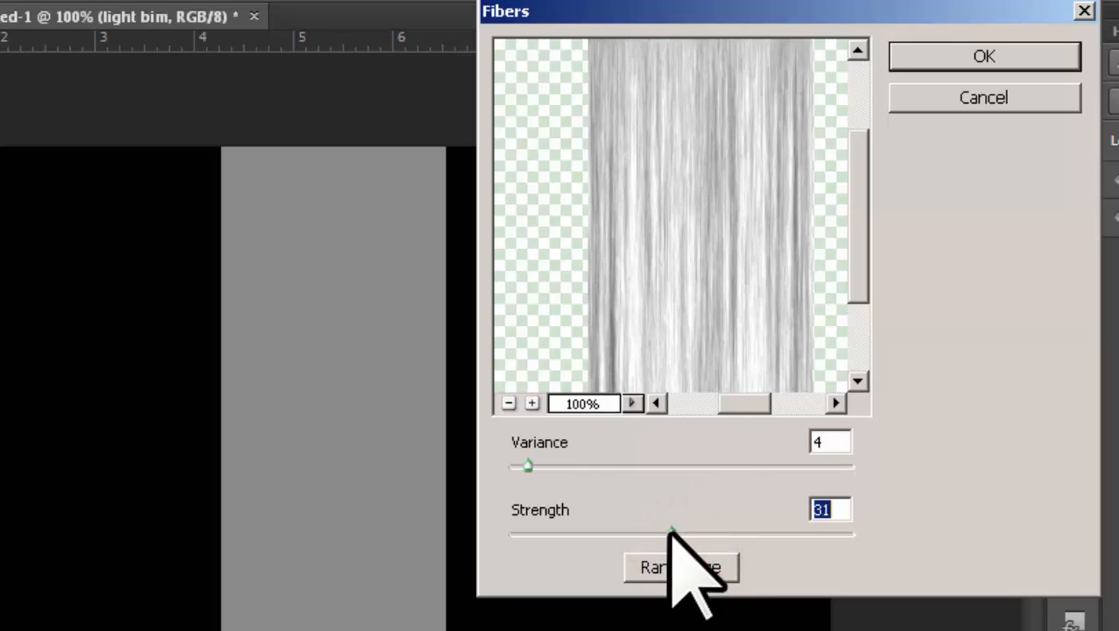
click(508, 402)
click(508, 402)
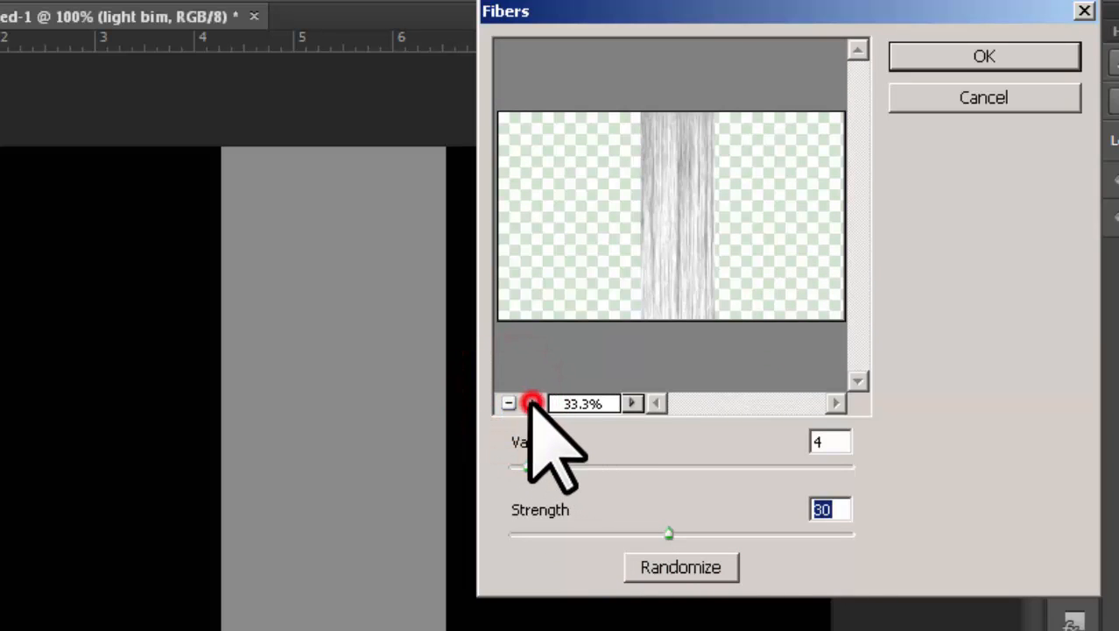
click(532, 402)
mouse_move(525, 467)
mouse_down()
mouse_move(579, 464)
mouse_move(560, 448)
mouse_move(543, 462)
mouse_move(734, 462)
mouse_move(538, 463)
mouse_up()
drag(536, 465, 532, 466)
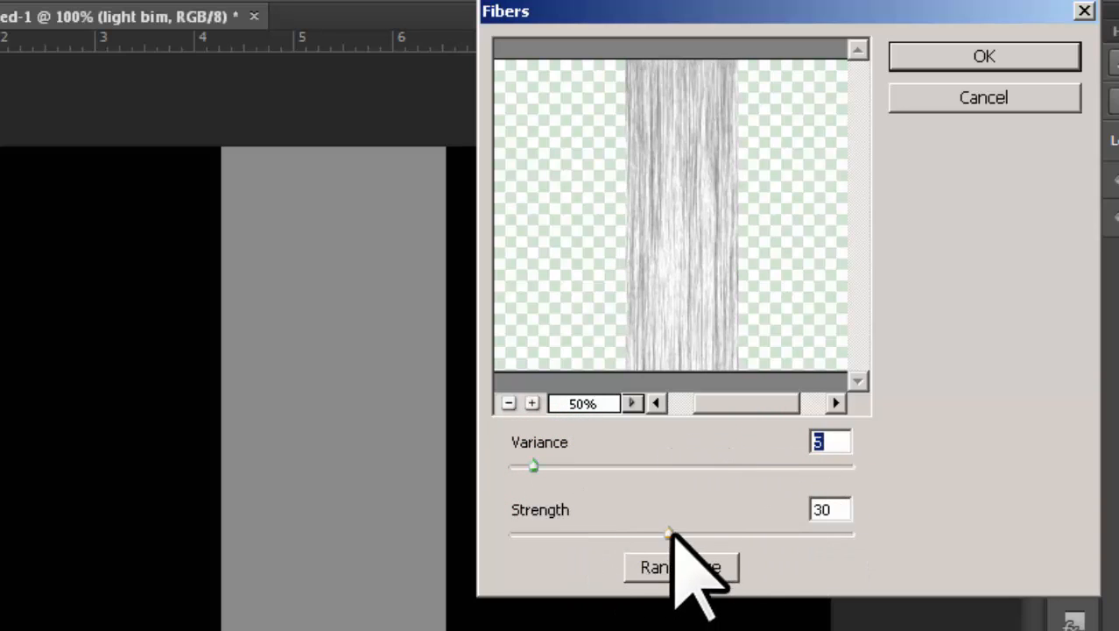
drag(669, 533, 698, 532)
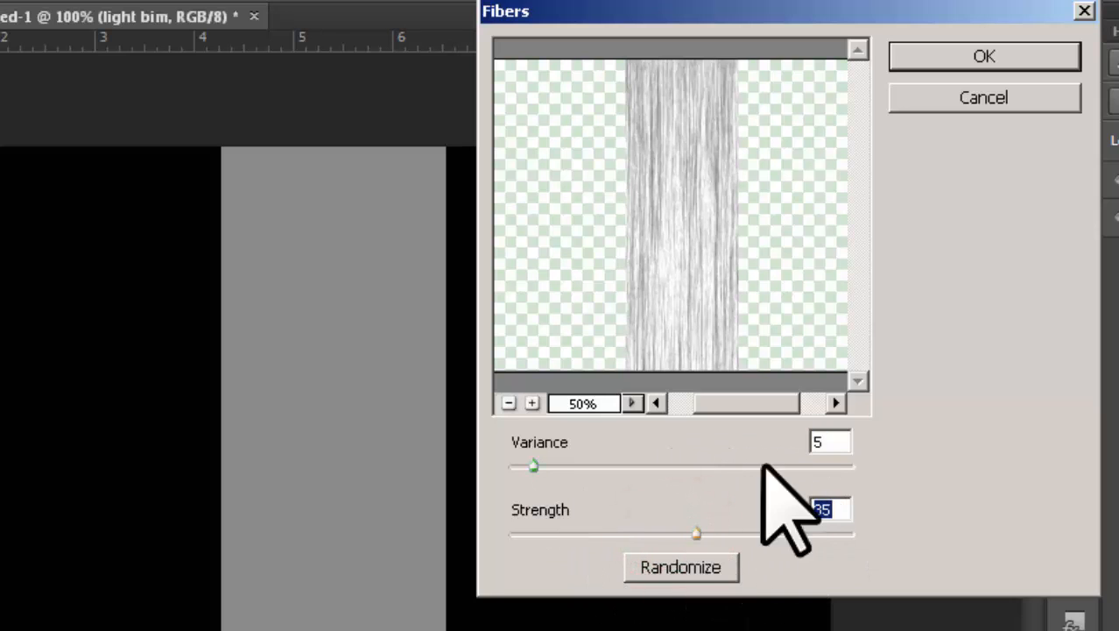
click(962, 56)
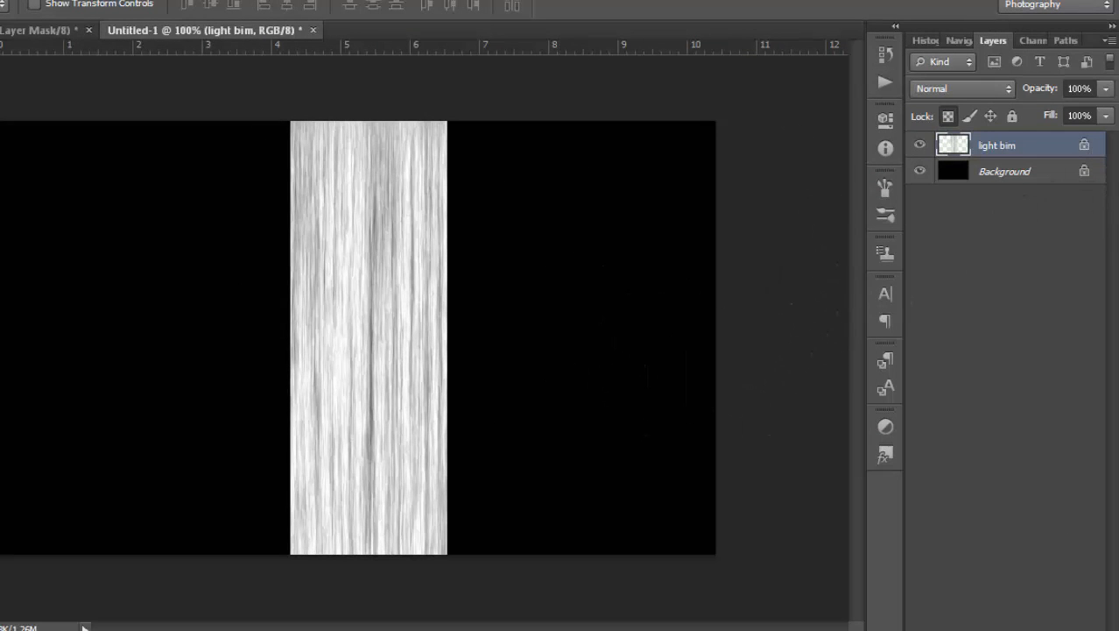
Apply a Motion Blur to the fibrous strip with an angle of 90° and a distance of 205 pixels
click(153, 13)
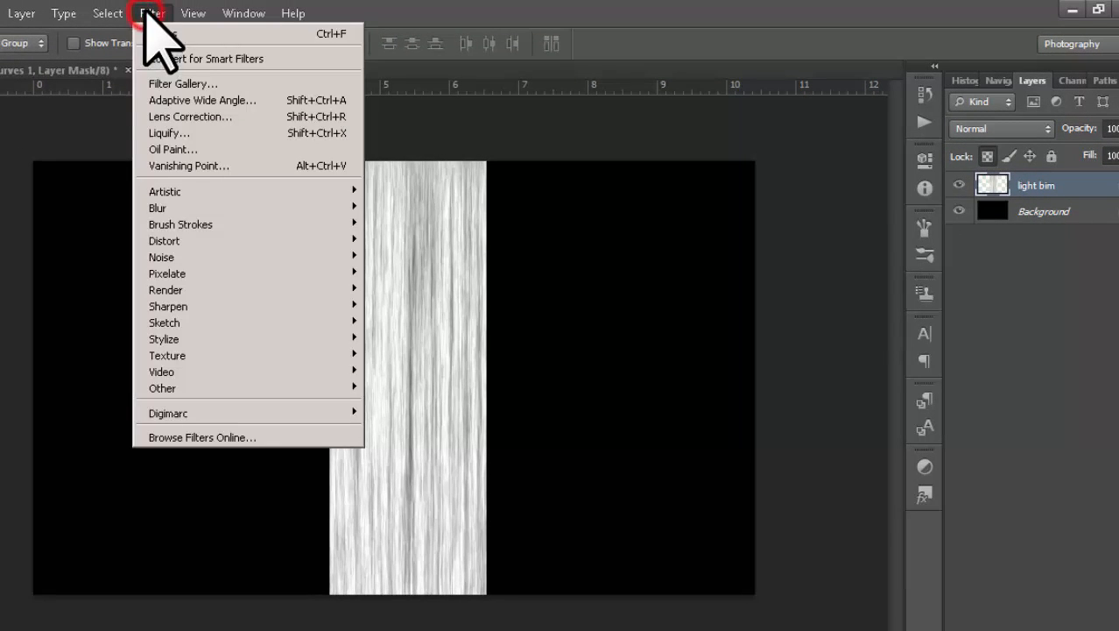
mouse_move(168, 256)
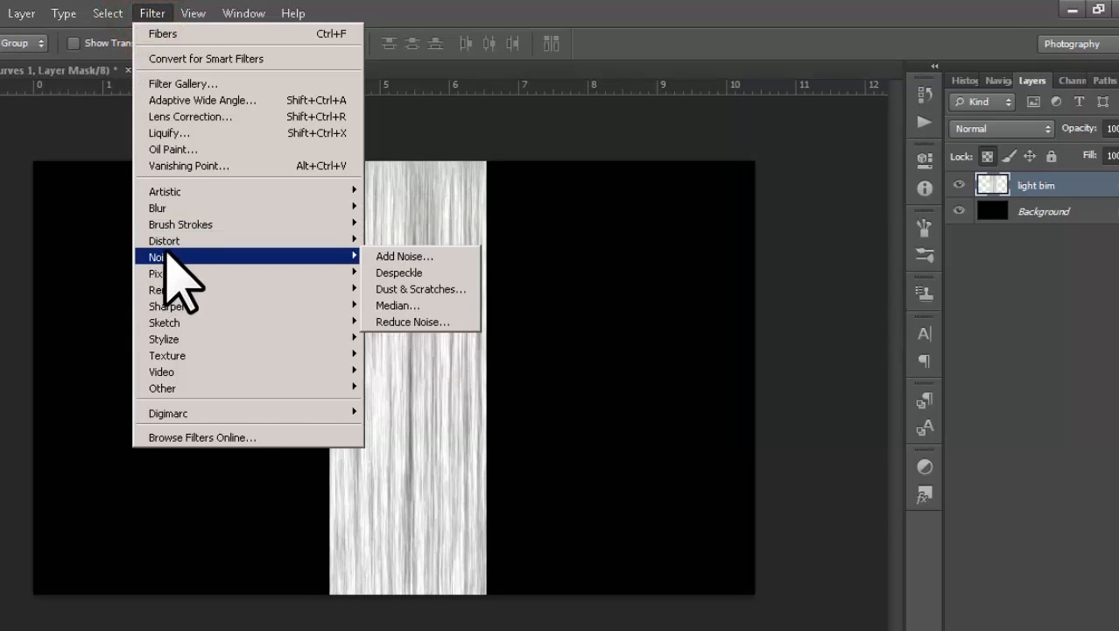
mouse_move(162, 210)
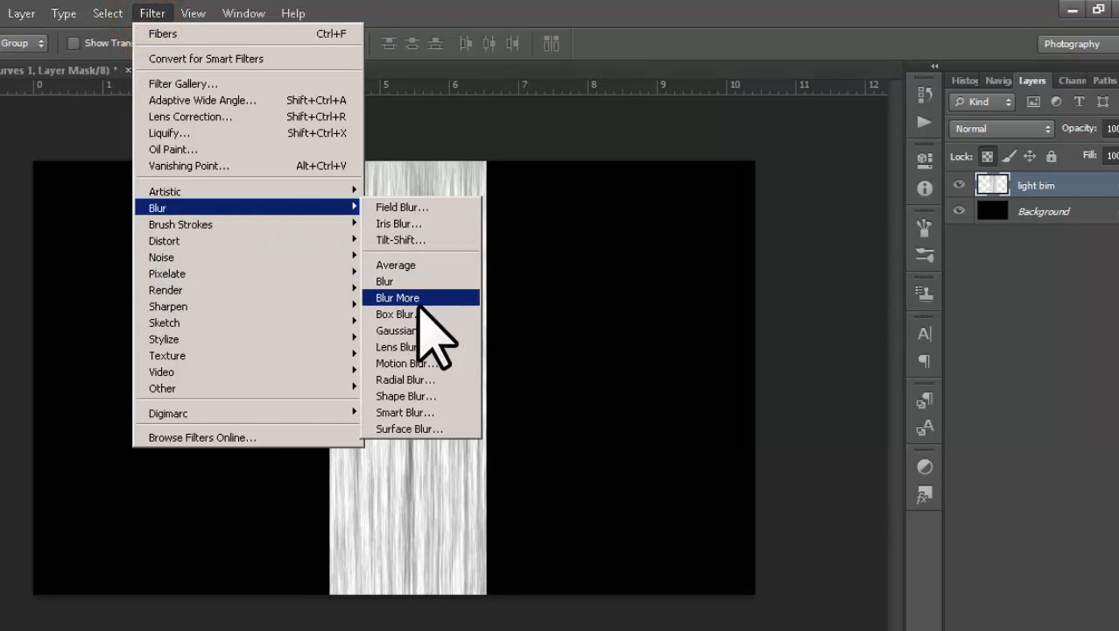
click(412, 362)
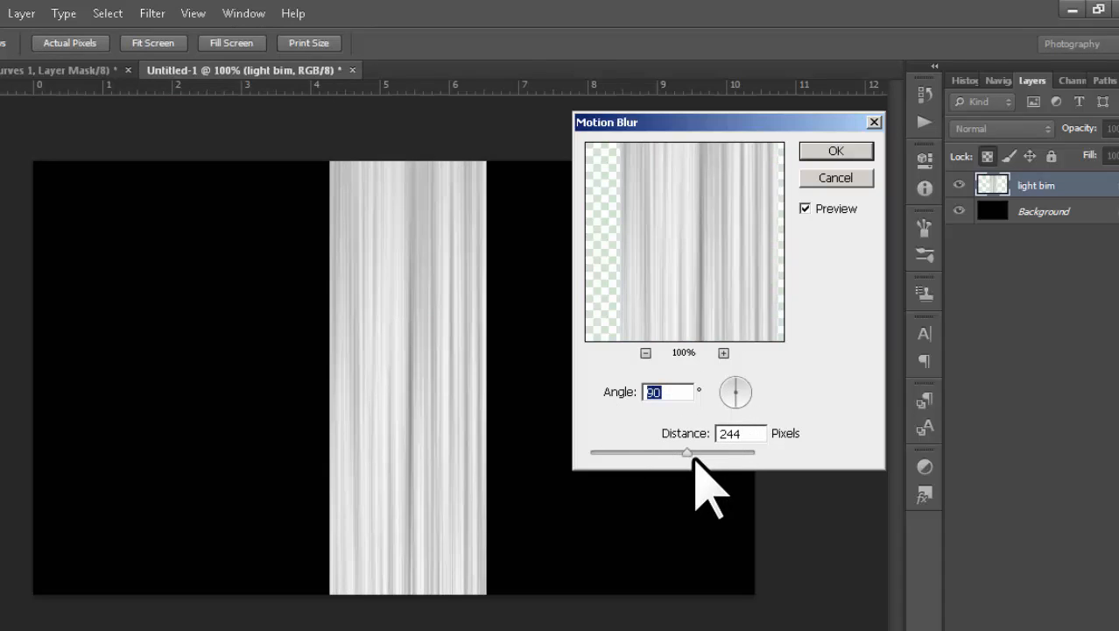
drag(671, 453, 633, 454)
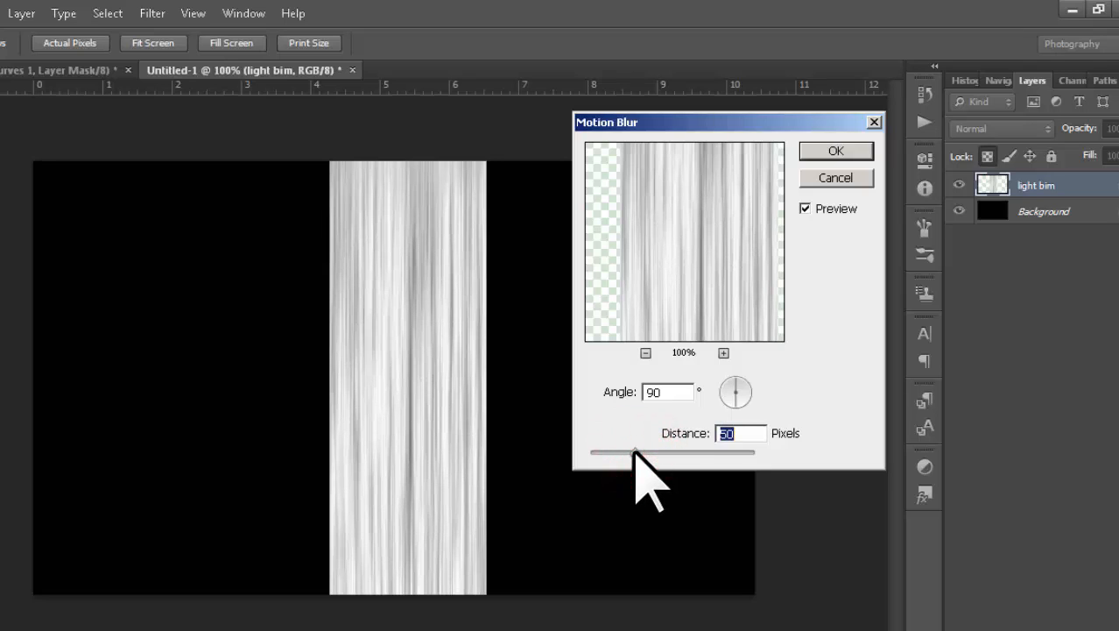
drag(635, 453, 682, 454)
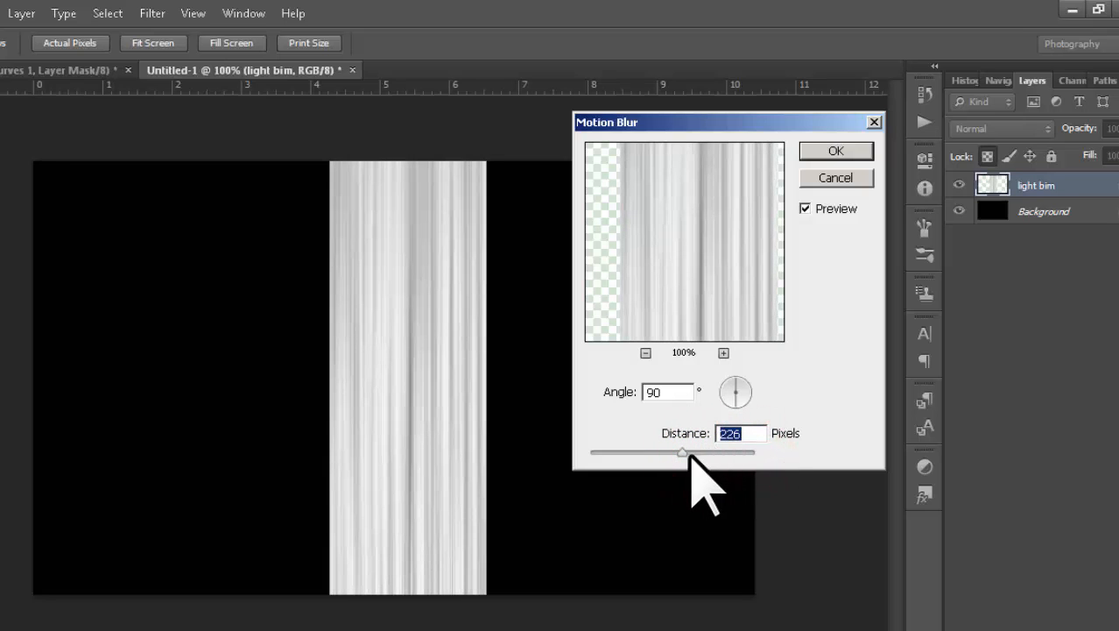
click(689, 455)
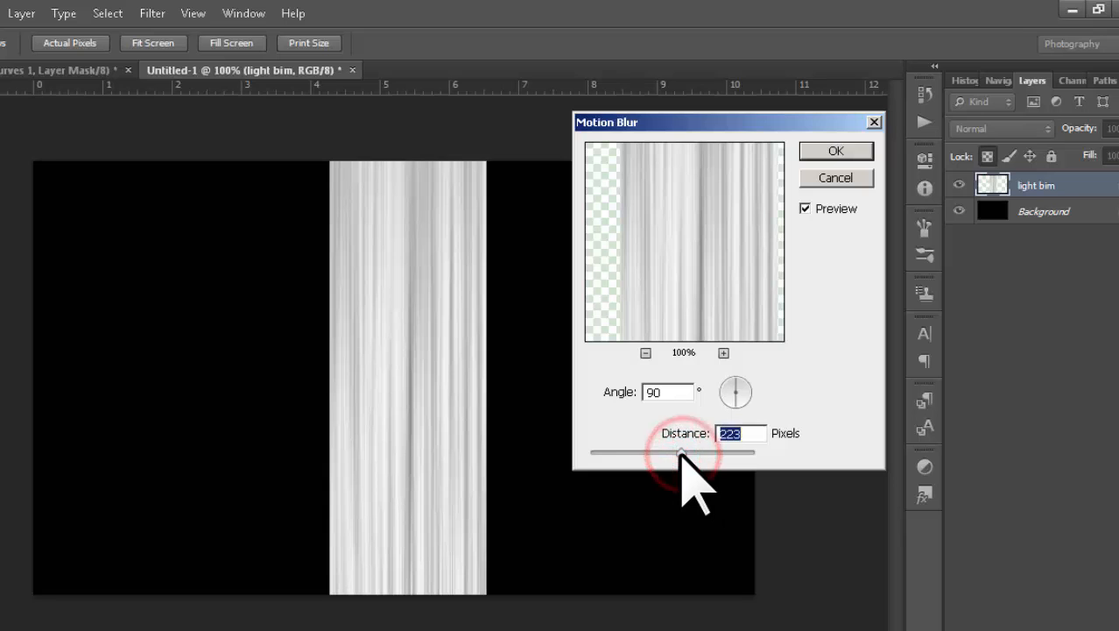
drag(681, 454, 676, 456)
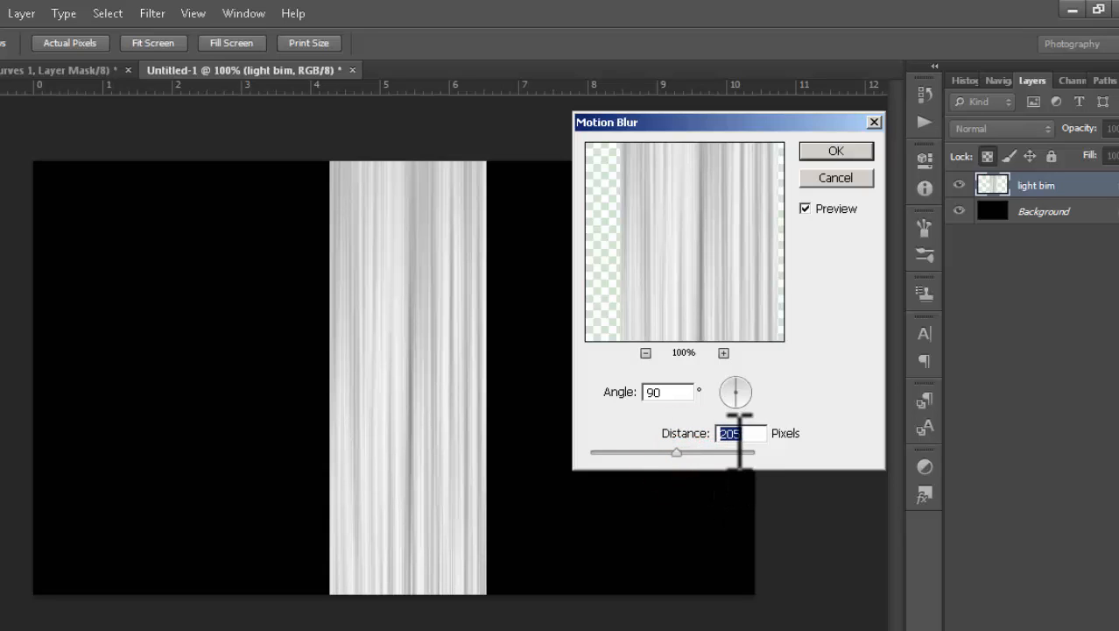
click(836, 150)
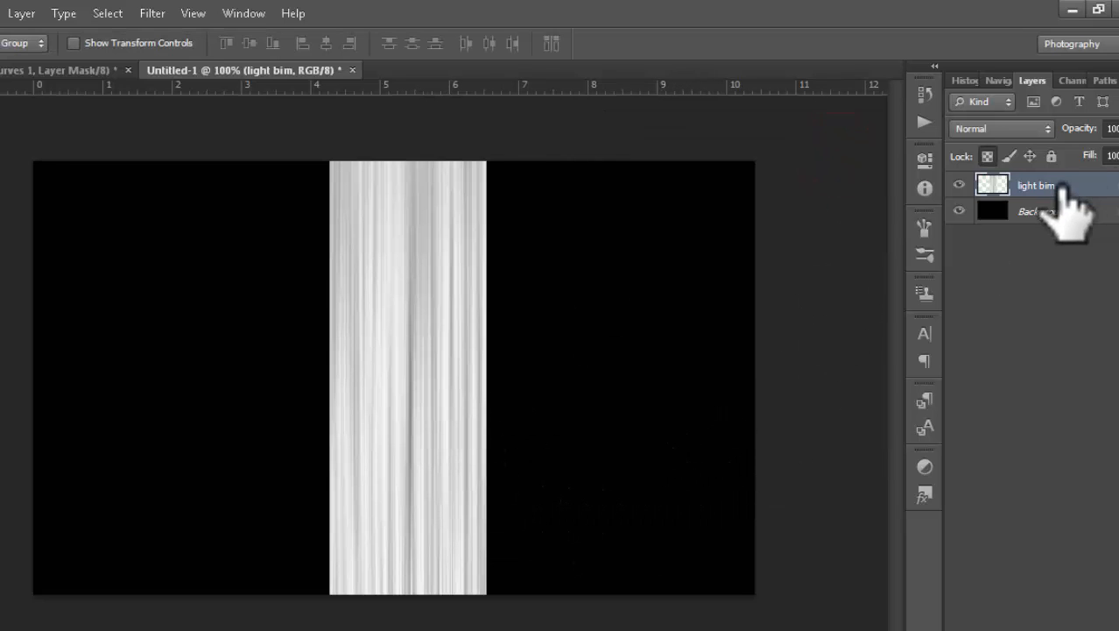
Unlock the transparent pixels of the light bim layer and add a layer mask to it
click(987, 155)
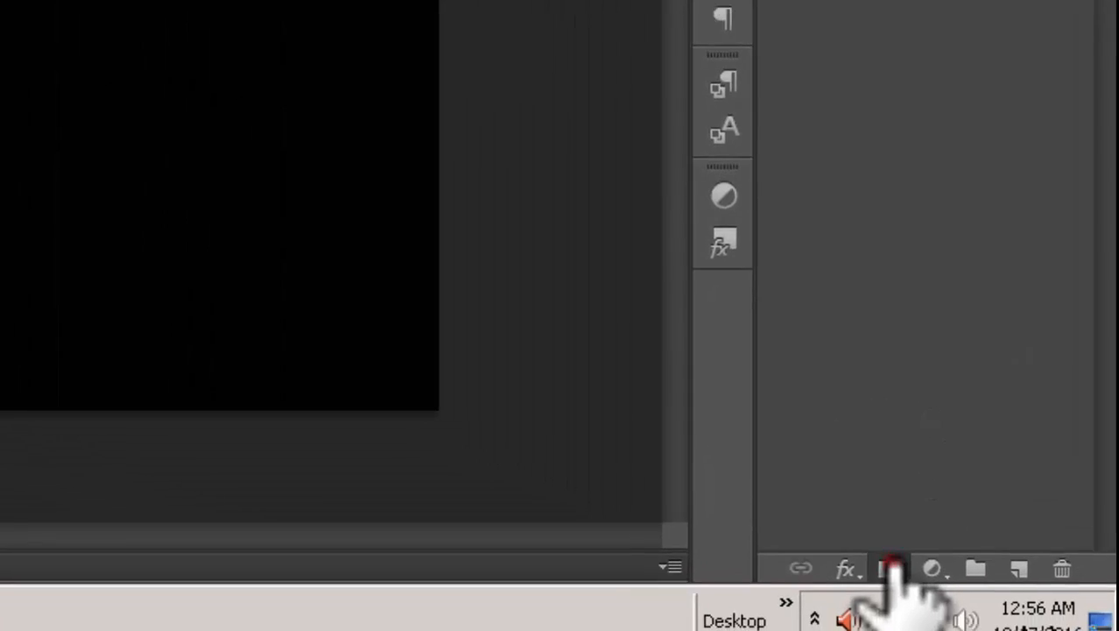
click(993, 630)
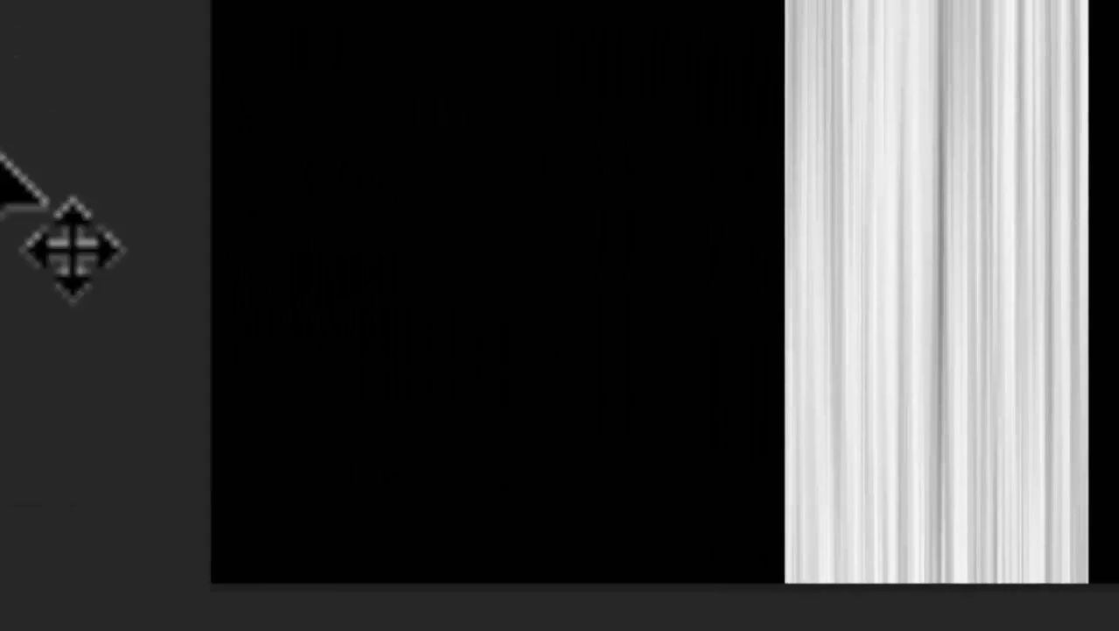
Fade the strip's upper part with a linear black-to-transparent gradient drawn straight down on the light bim layer mask
click(35, 192)
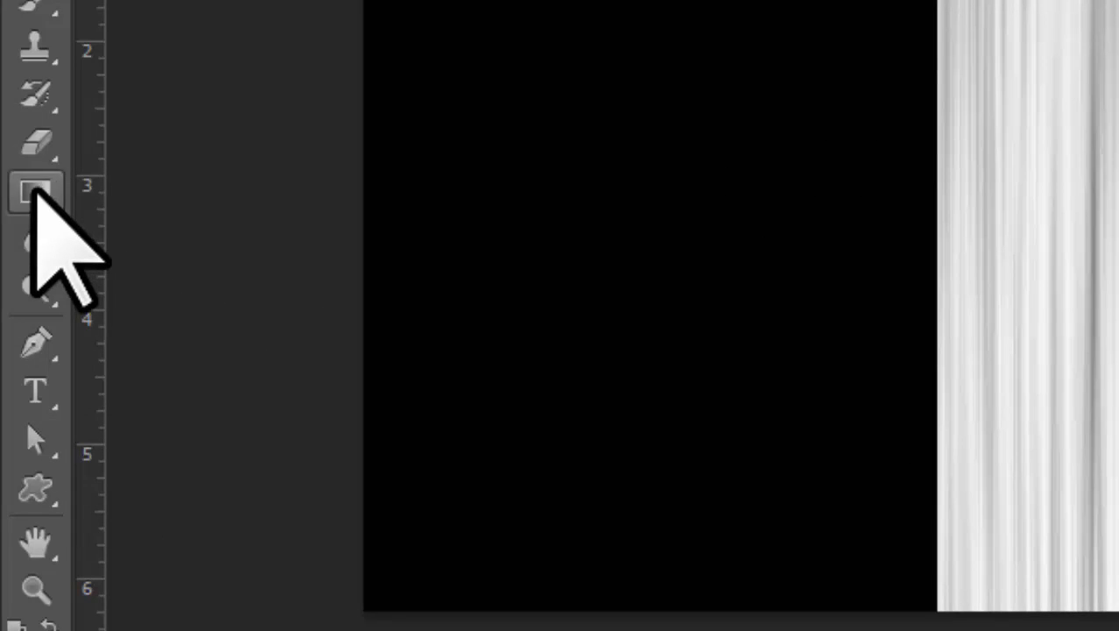
click(35, 192)
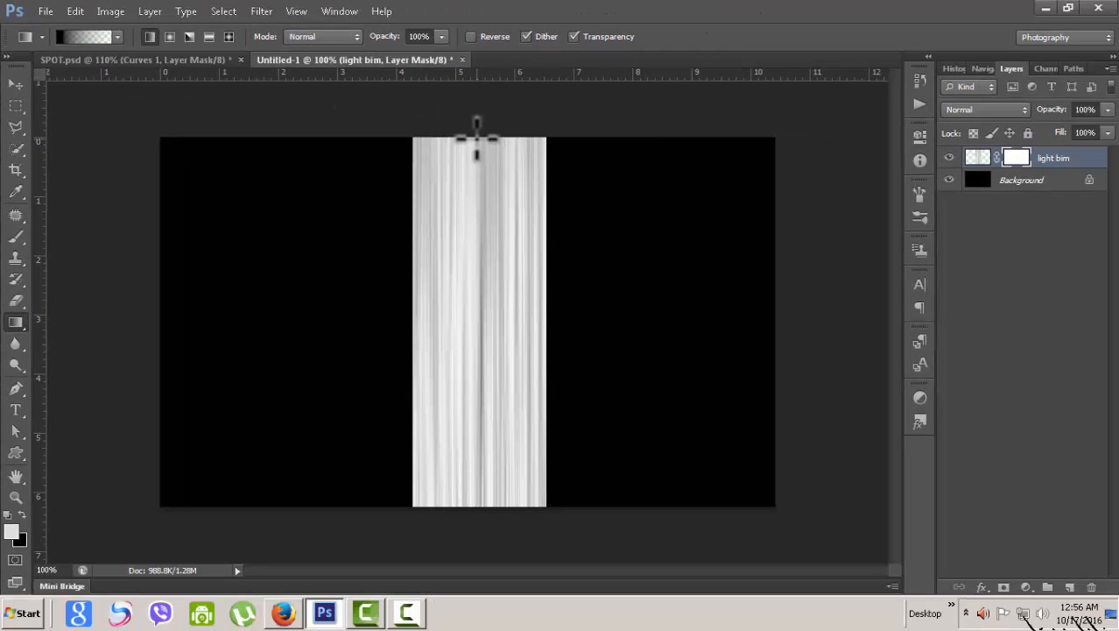
key(shift)
drag(476, 132, 528, 372)
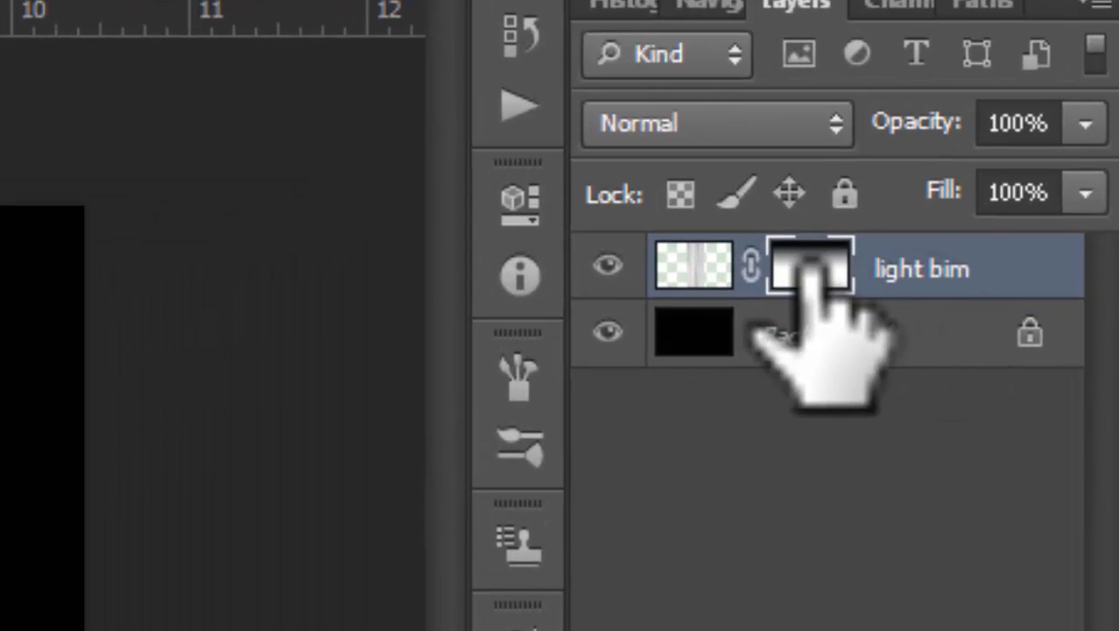
Free-transform the light bim layer's content, rotating the strip about 127° and moving it to the canvas's upper-left corner with the bright end outermost
click(693, 259)
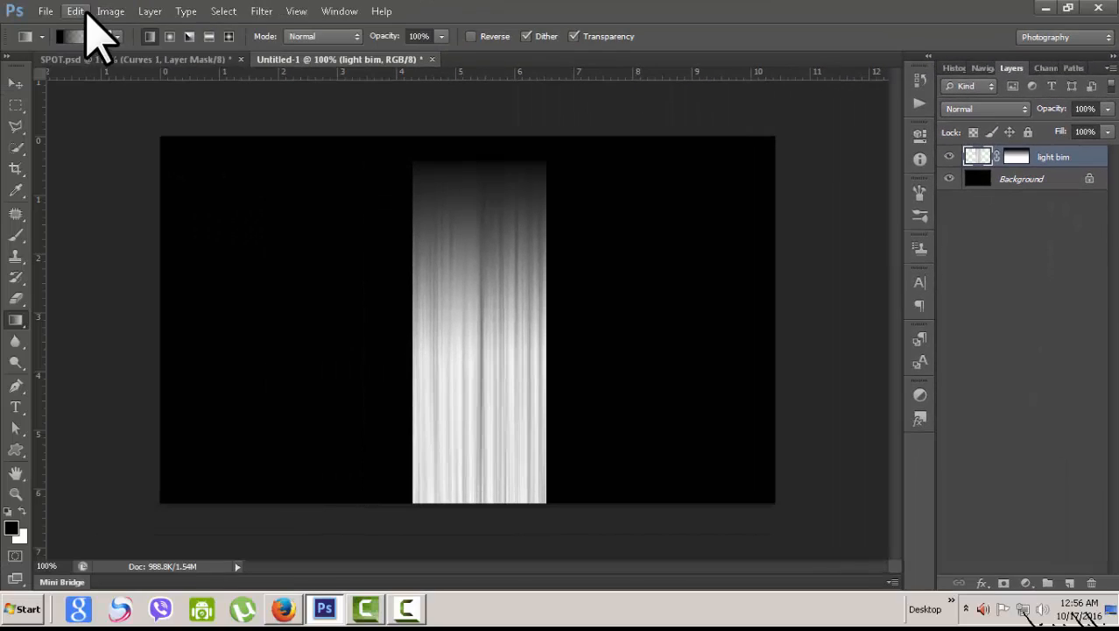
click(75, 11)
click(105, 287)
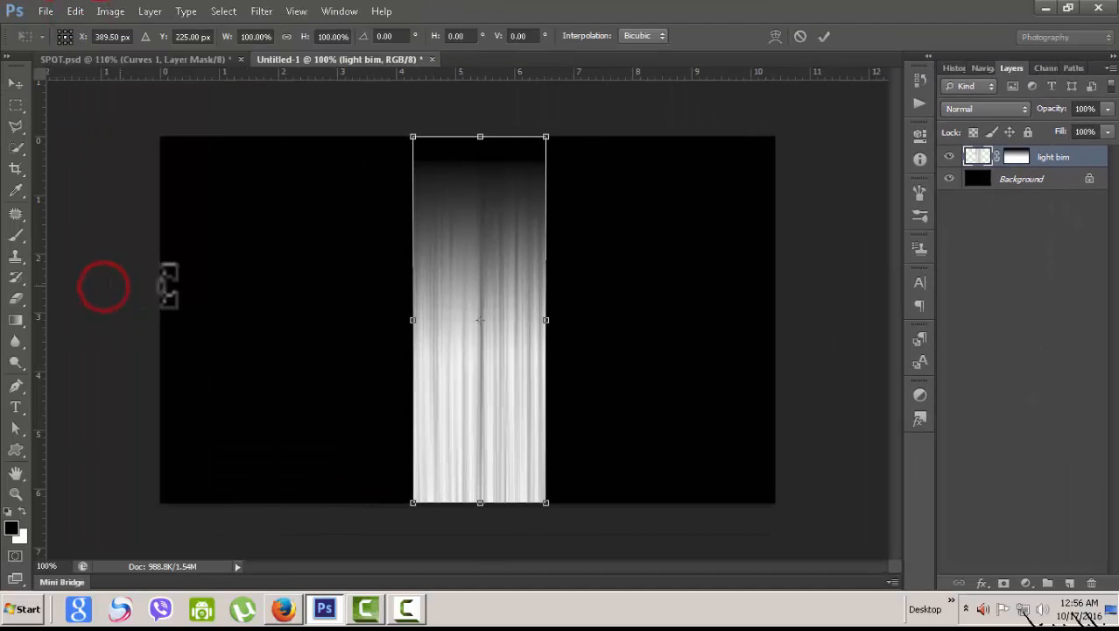
drag(569, 110, 554, 450)
drag(506, 341, 370, 276)
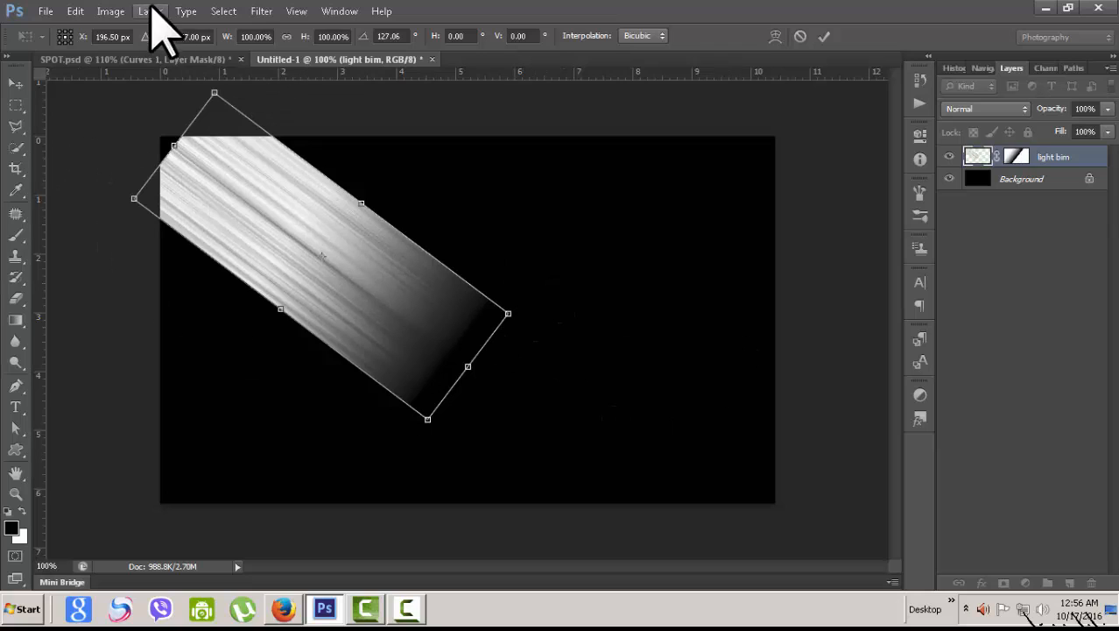
Distort the strip's corners into a cone widening from the canvas's upper-left corner, then shift the beam slightly down and right
key(ctrl)
drag(215, 92, 131, 102)
drag(134, 199, 117, 130)
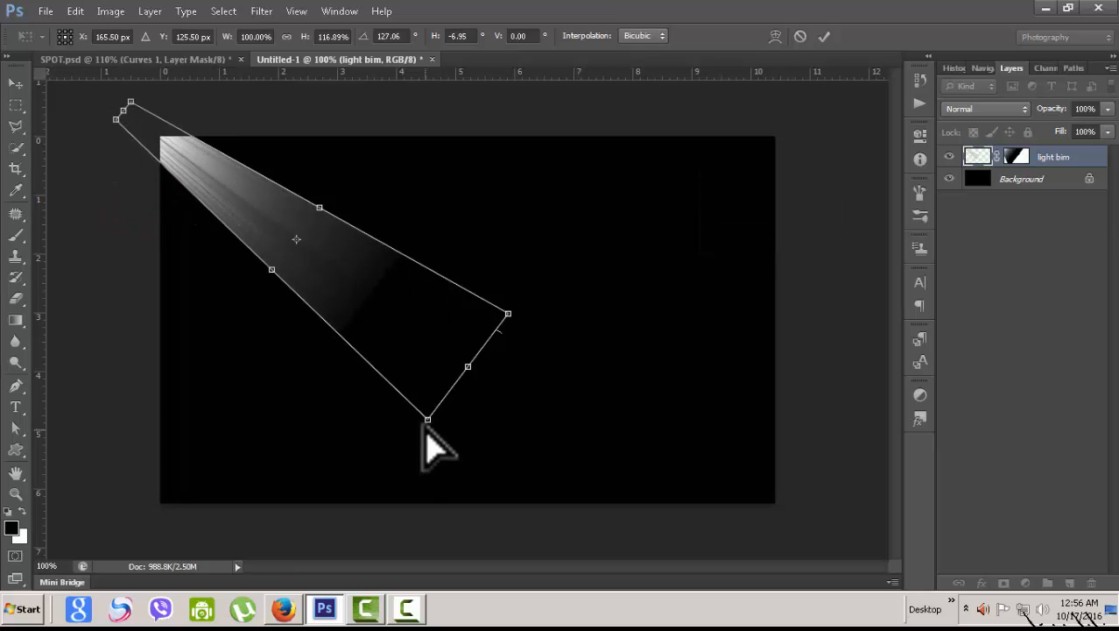
drag(426, 421, 336, 474)
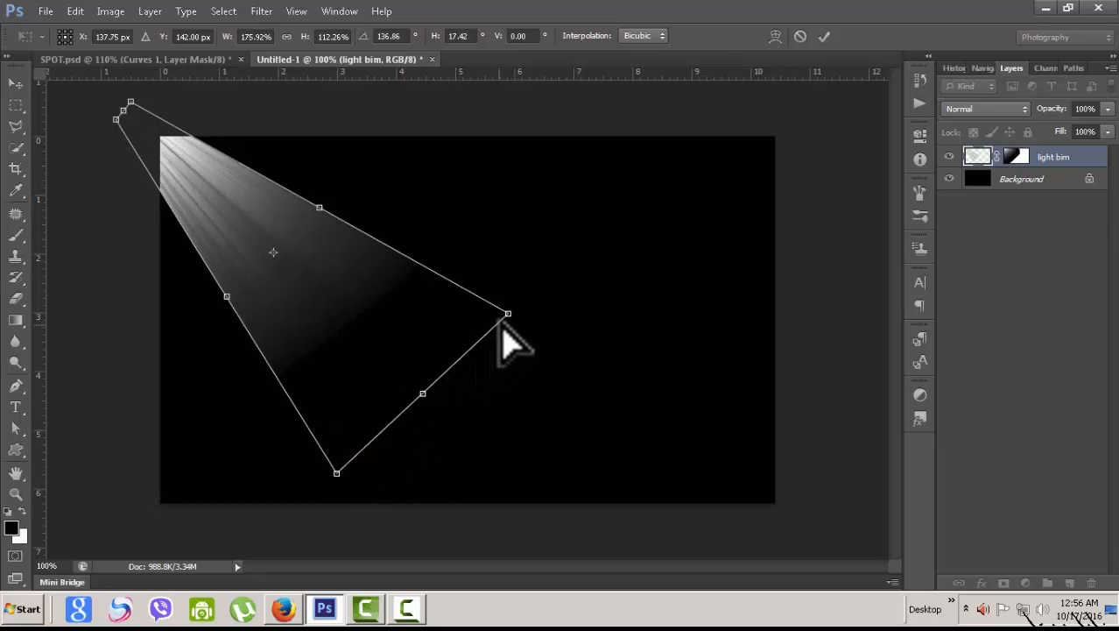
drag(506, 315, 513, 252)
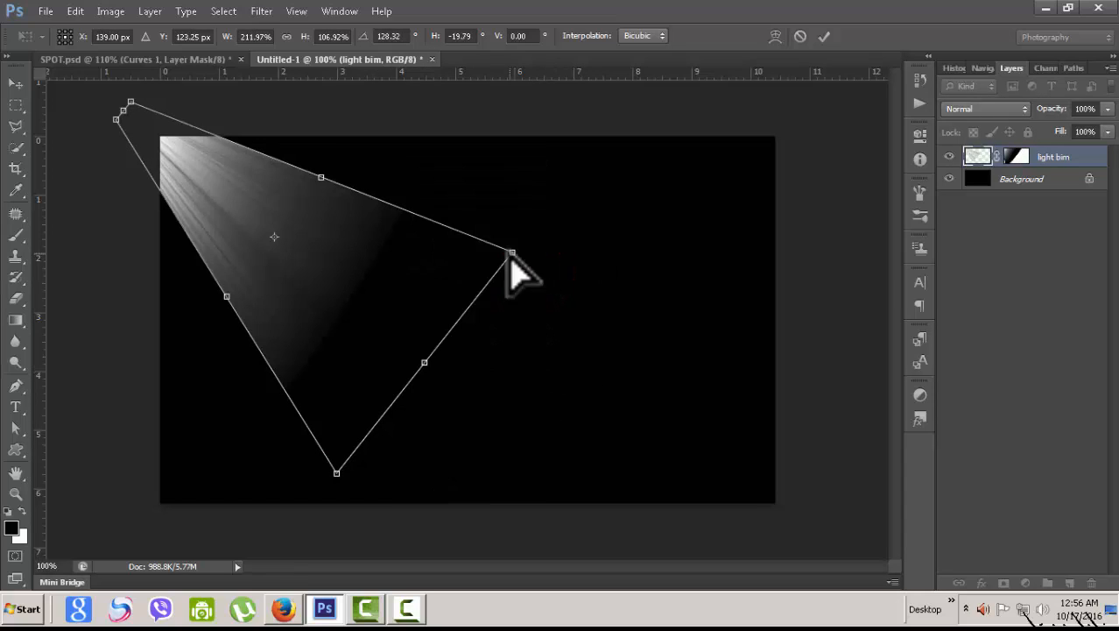
drag(339, 472, 349, 462)
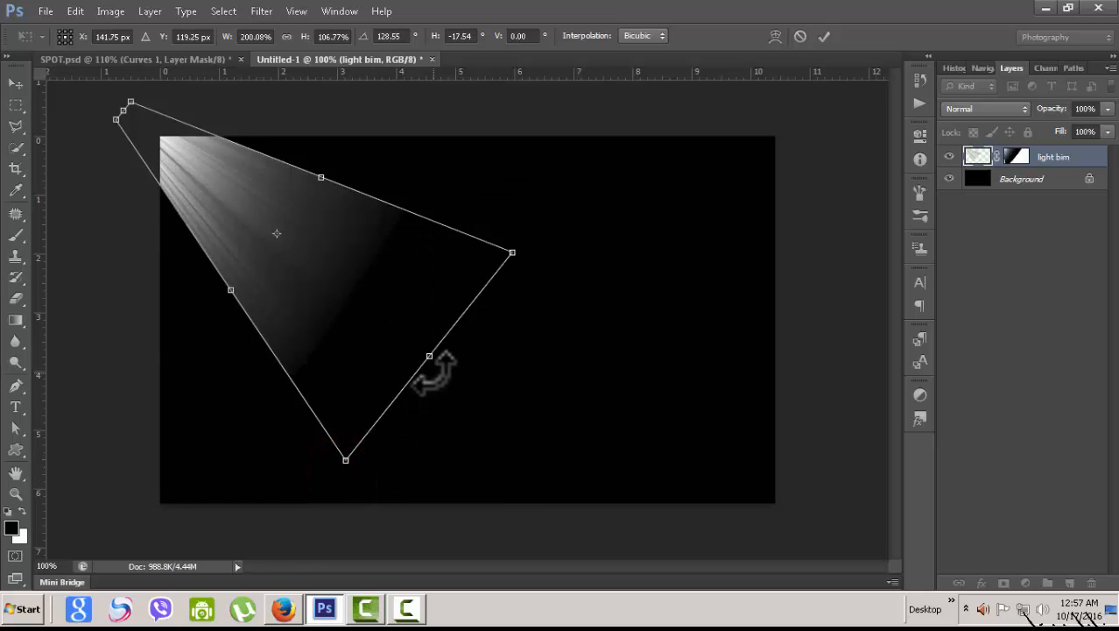
click(824, 36)
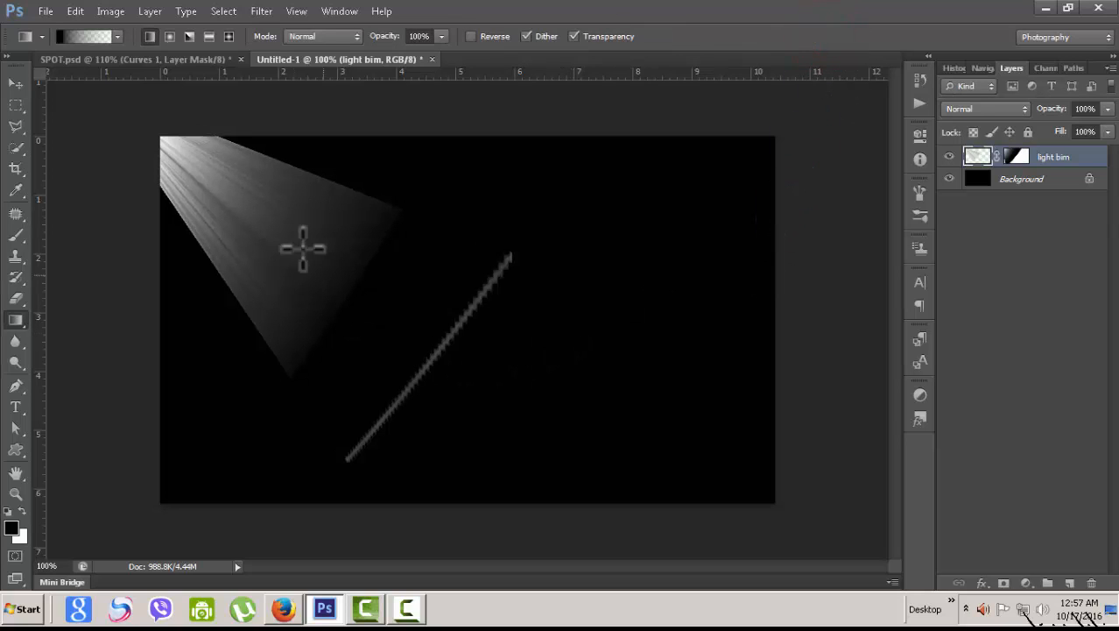
click(13, 83)
drag(260, 212, 297, 237)
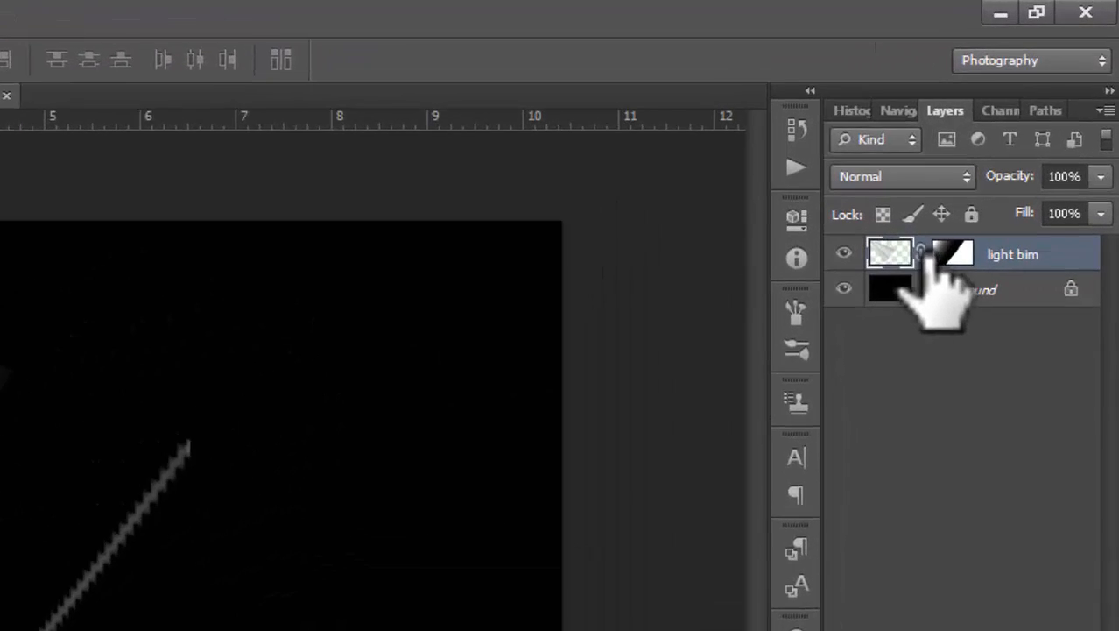
Paint out the stray diagonal line beyond the beam in black on the light bim layer mask with a 100-pixel brush
click(951, 253)
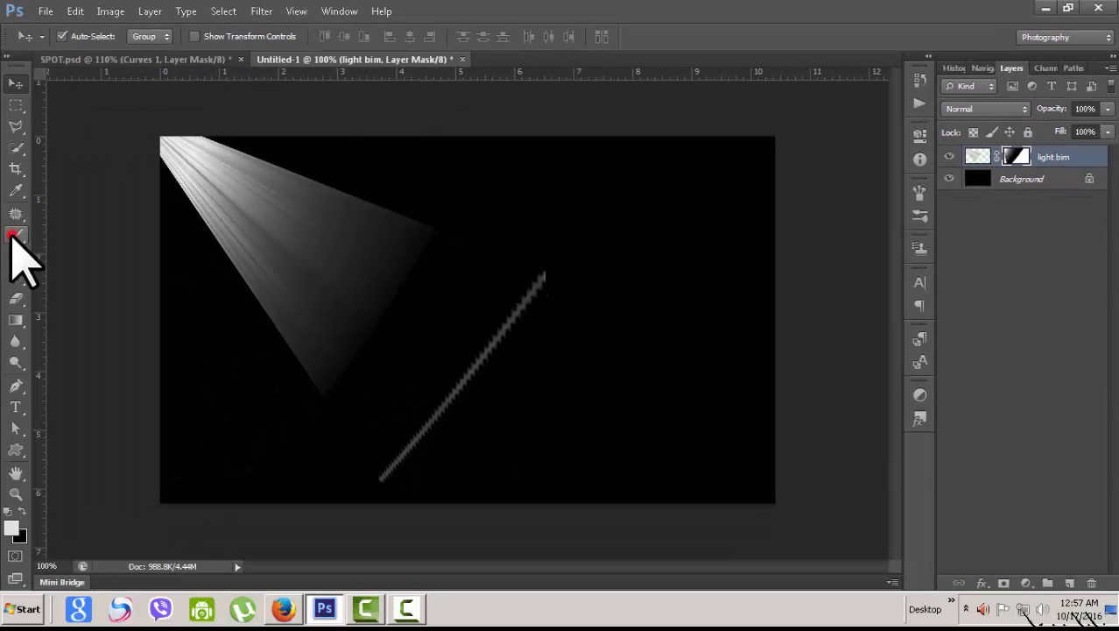
click(16, 234)
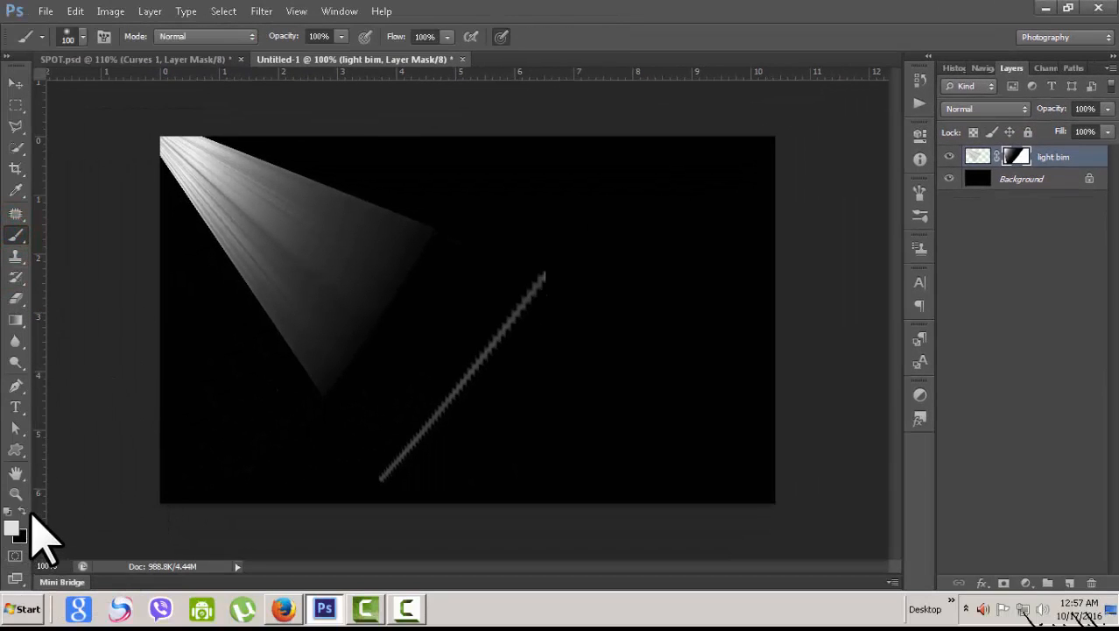
click(23, 512)
mouse_move(550, 267)
mouse_down()
mouse_move(415, 415)
mouse_move(490, 366)
mouse_move(437, 449)
mouse_move(547, 340)
mouse_move(377, 470)
mouse_move(473, 379)
mouse_up()
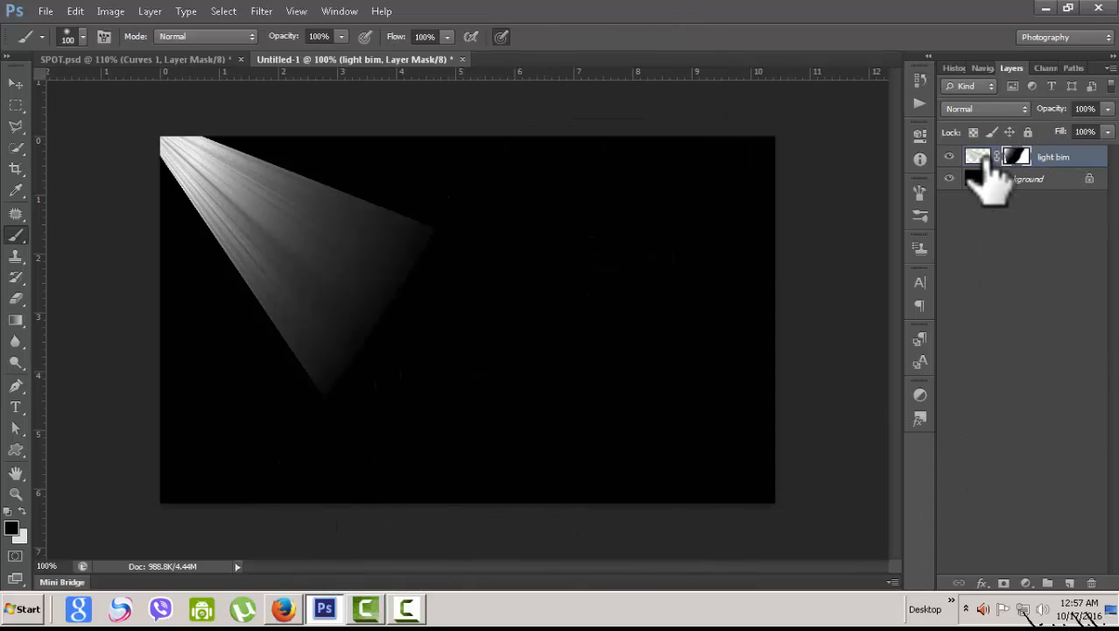
Scale the light bim beam to about 114% width and 115% height, keeping its source at the canvas's upper-left corner
click(981, 156)
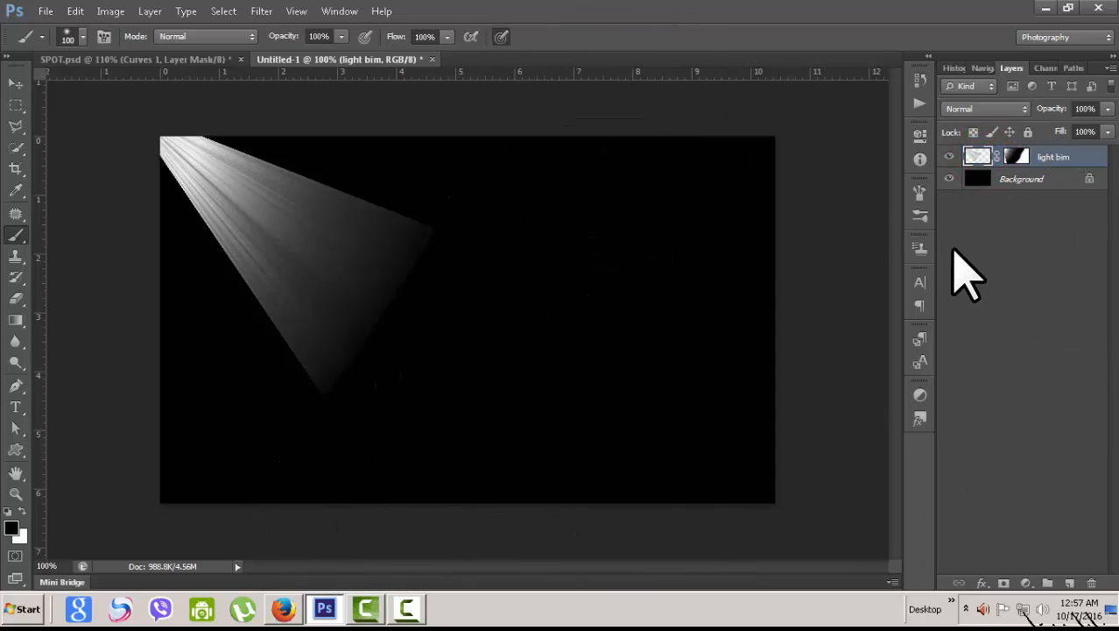
key(ctrl+t)
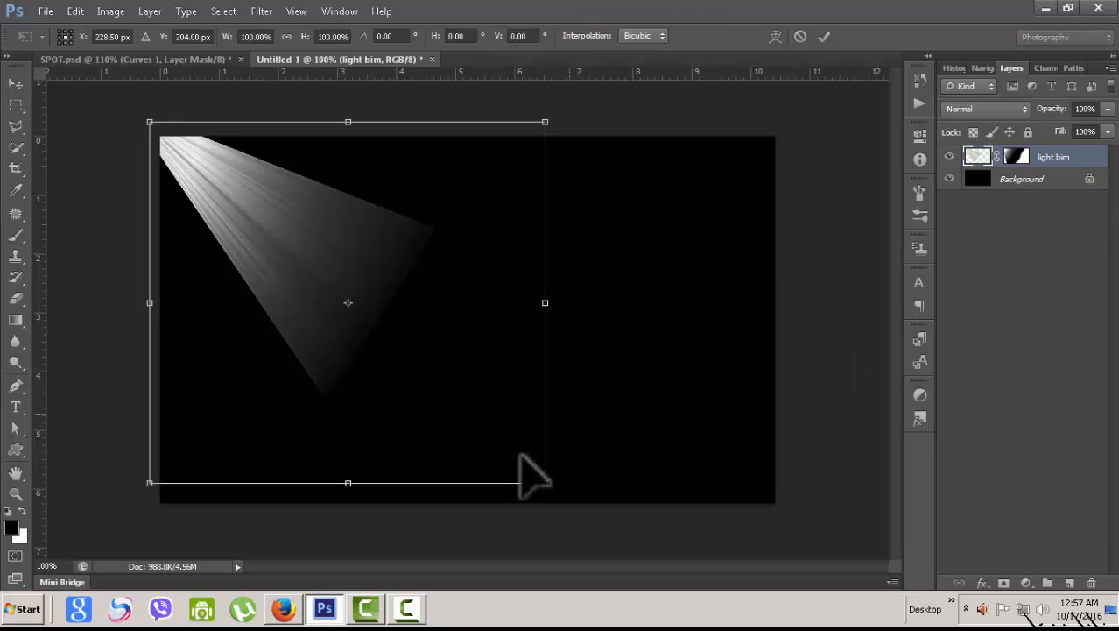
drag(545, 482, 511, 442)
mouse_move(238, 207)
mouse_down()
mouse_move(246, 220)
mouse_move(238, 209)
mouse_up()
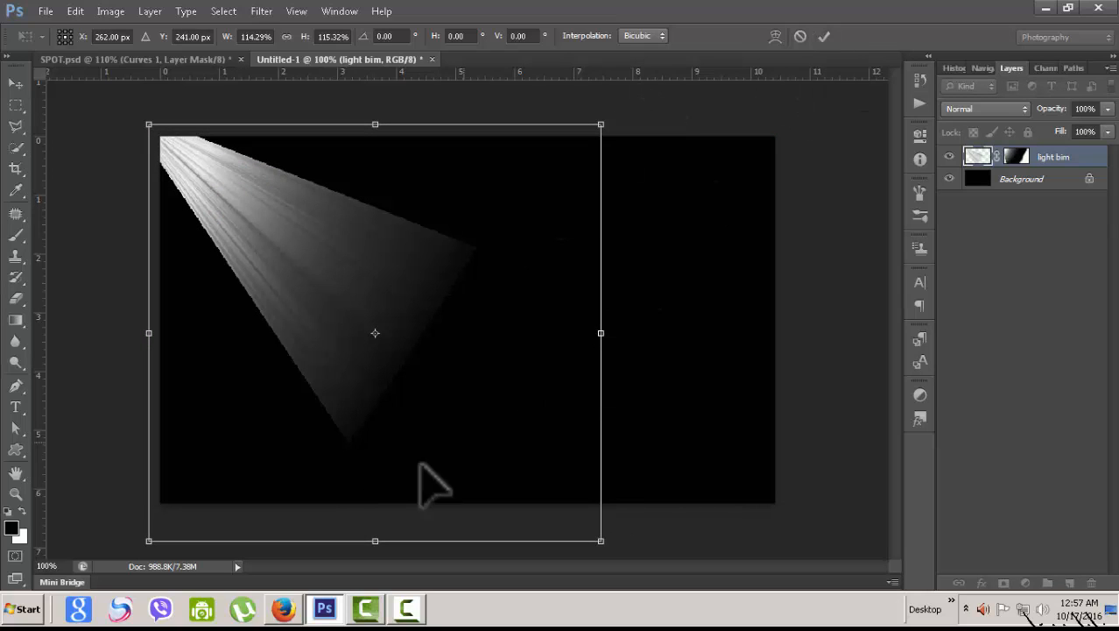
click(824, 36)
key(b)
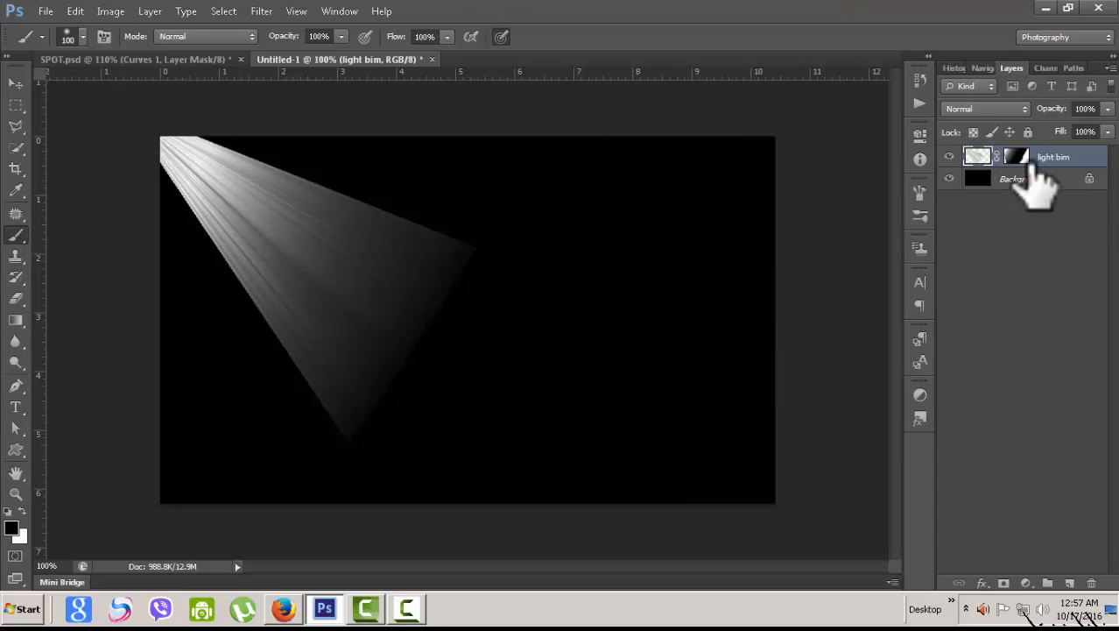
right_click(1092, 155)
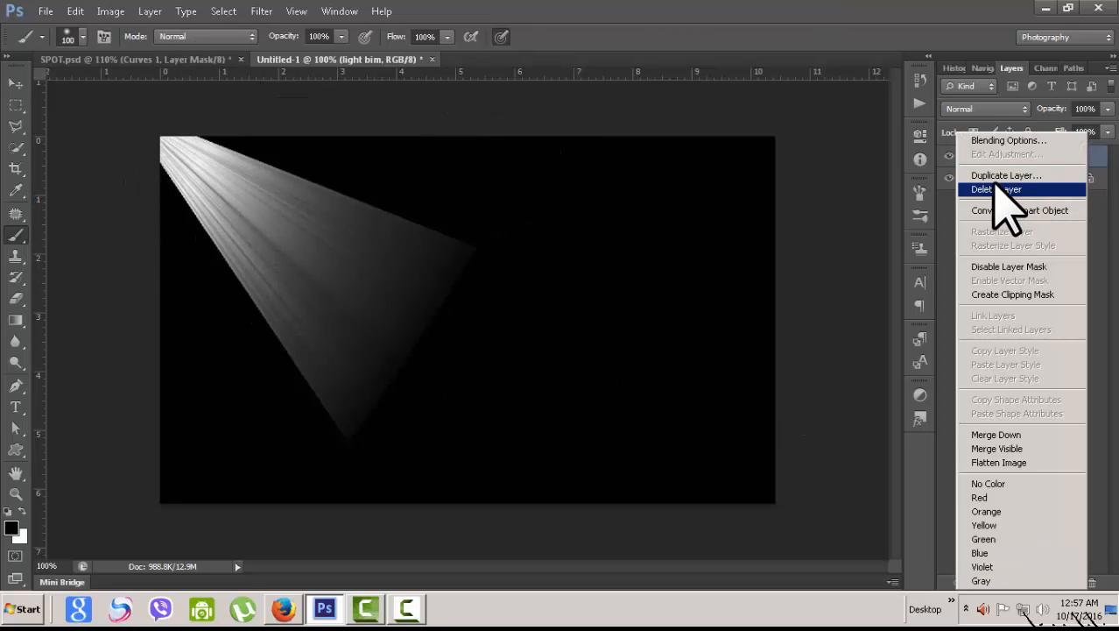
click(953, 262)
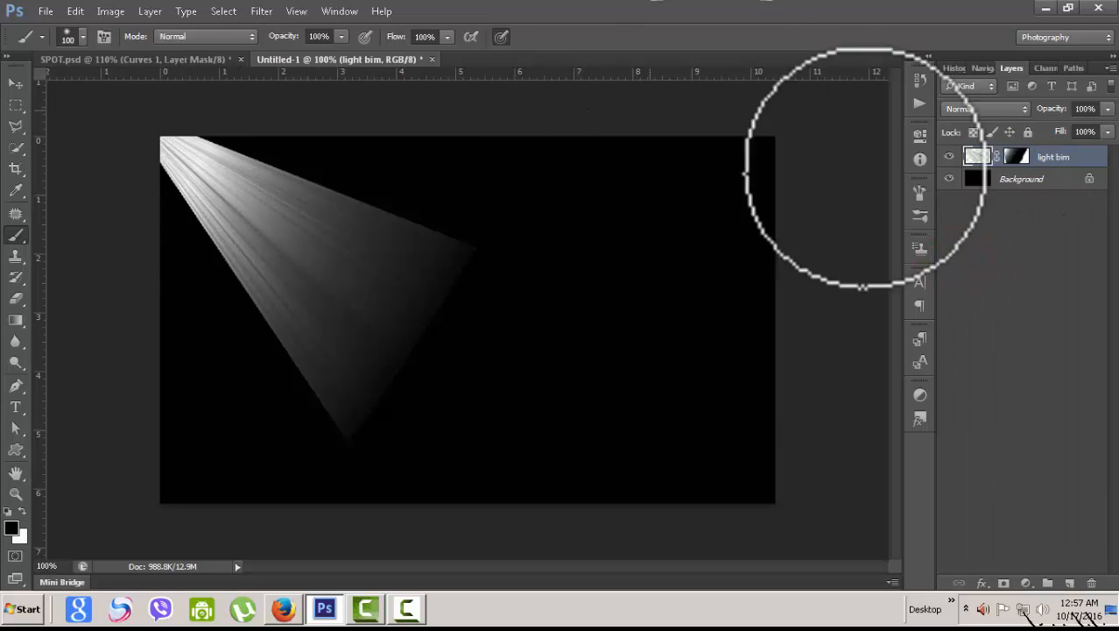
Colorize the light bim layer's beam blue with Hue/Saturation, using hue 196, saturation 72 and lightness -25
click(112, 11)
mouse_move(137, 50)
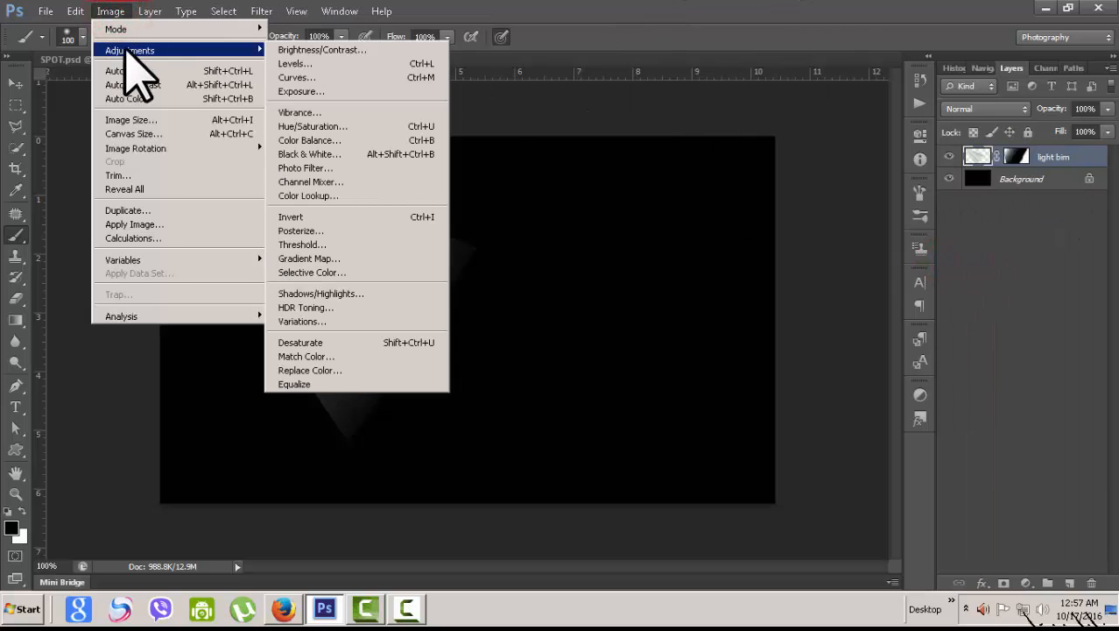
click(308, 127)
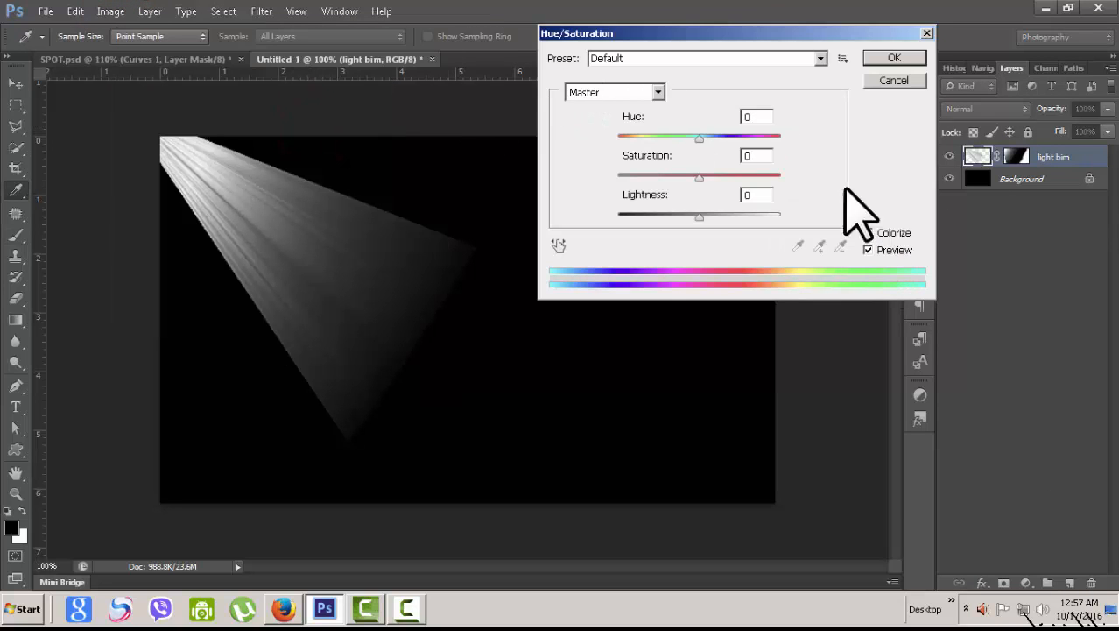
click(868, 233)
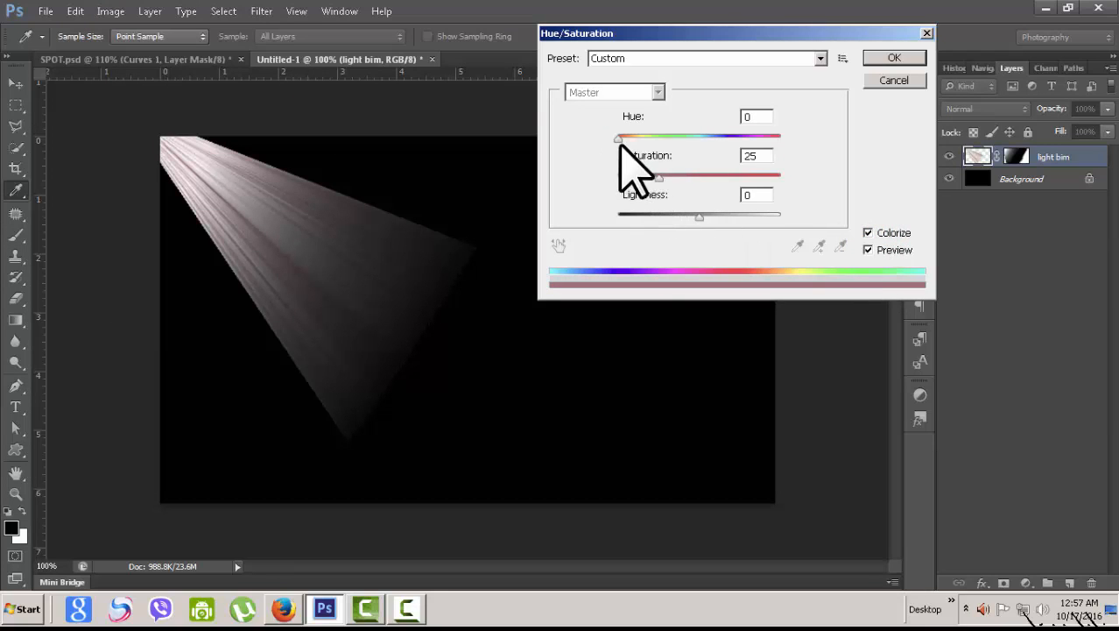
drag(619, 140, 701, 138)
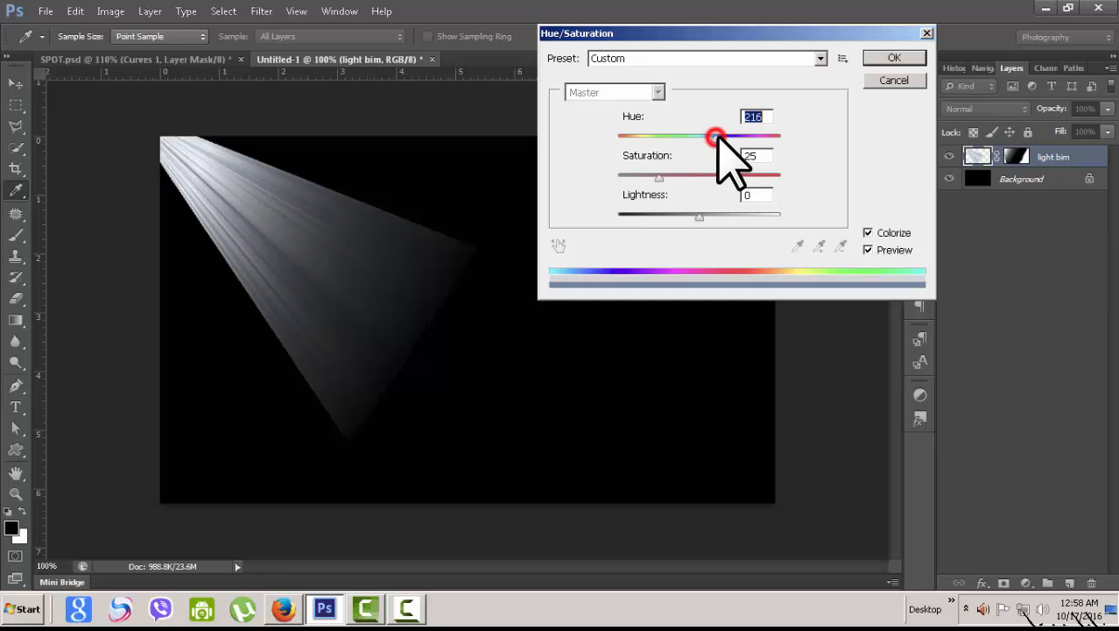
drag(717, 138, 710, 141)
drag(660, 177, 716, 178)
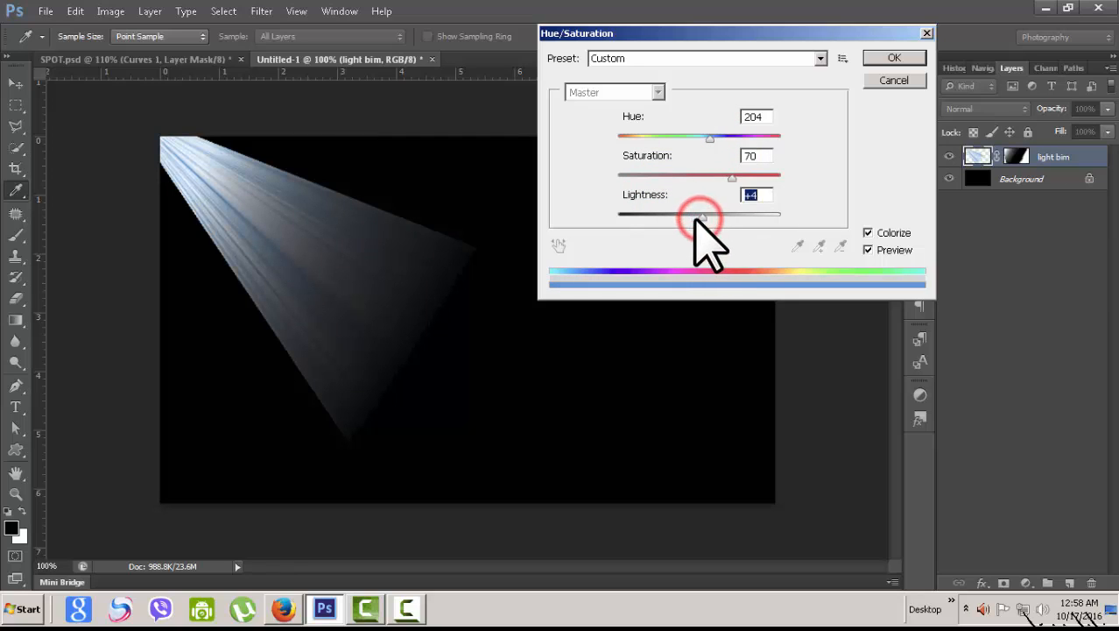
drag(697, 218, 674, 219)
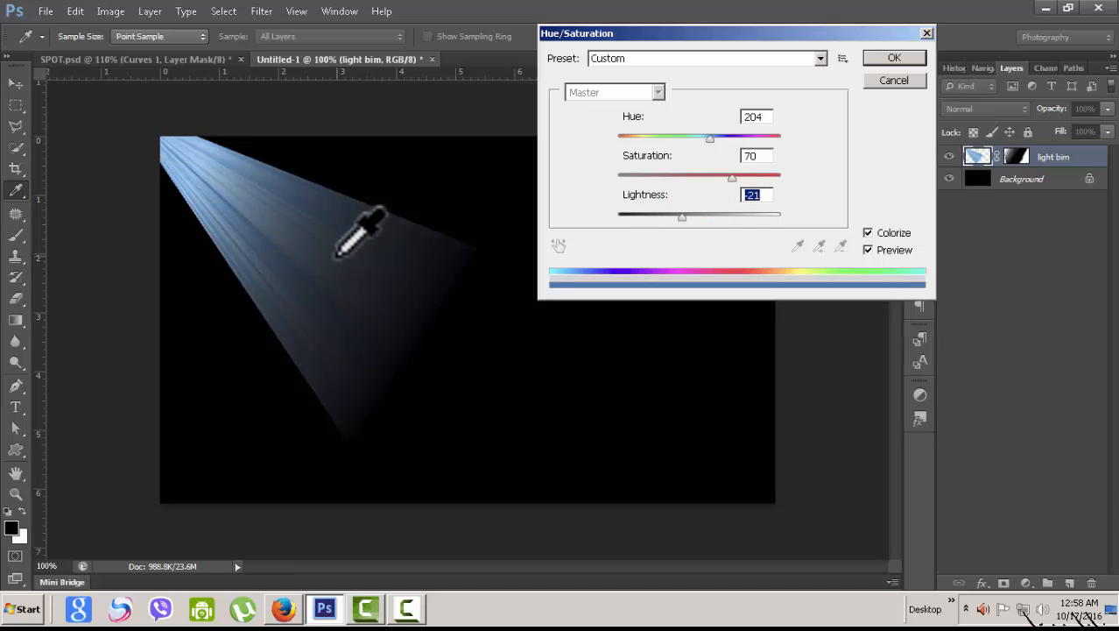
mouse_move(706, 137)
mouse_down()
mouse_move(772, 140)
mouse_move(750, 133)
mouse_move(727, 142)
mouse_move(753, 145)
mouse_move(706, 149)
mouse_up()
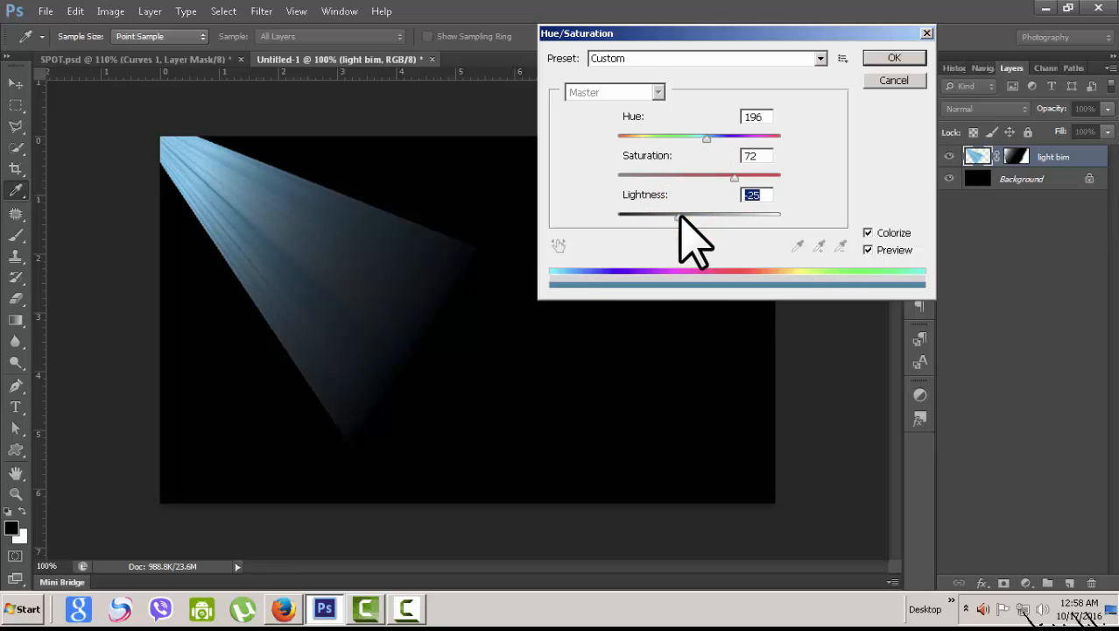
click(886, 57)
key(b)
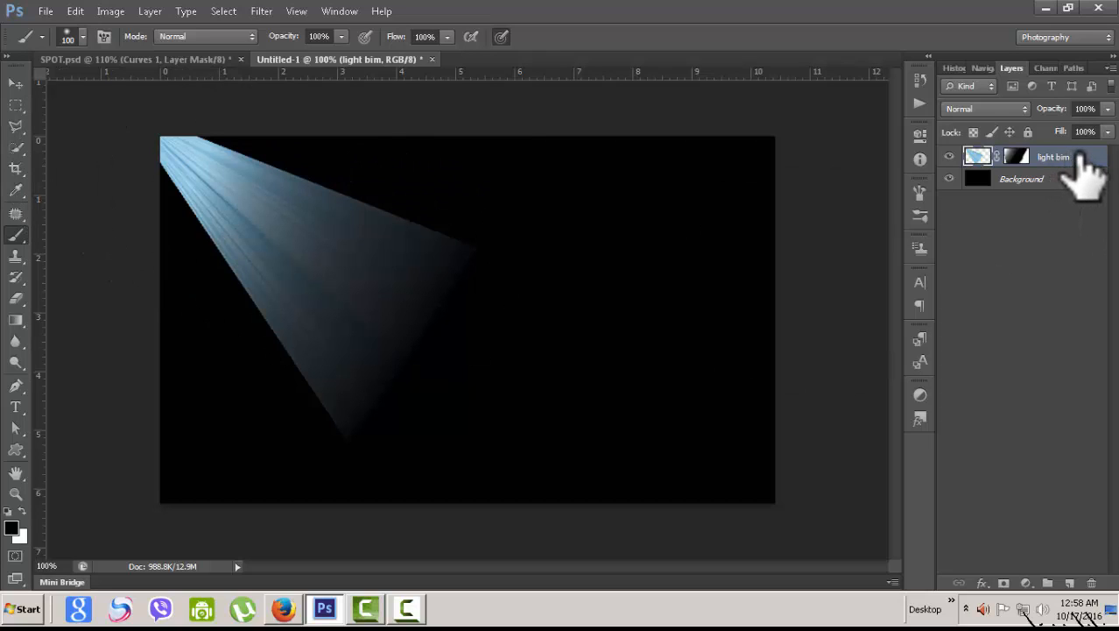
Remove the light bim layer's mask, applying its effect to the layer
click(1016, 156)
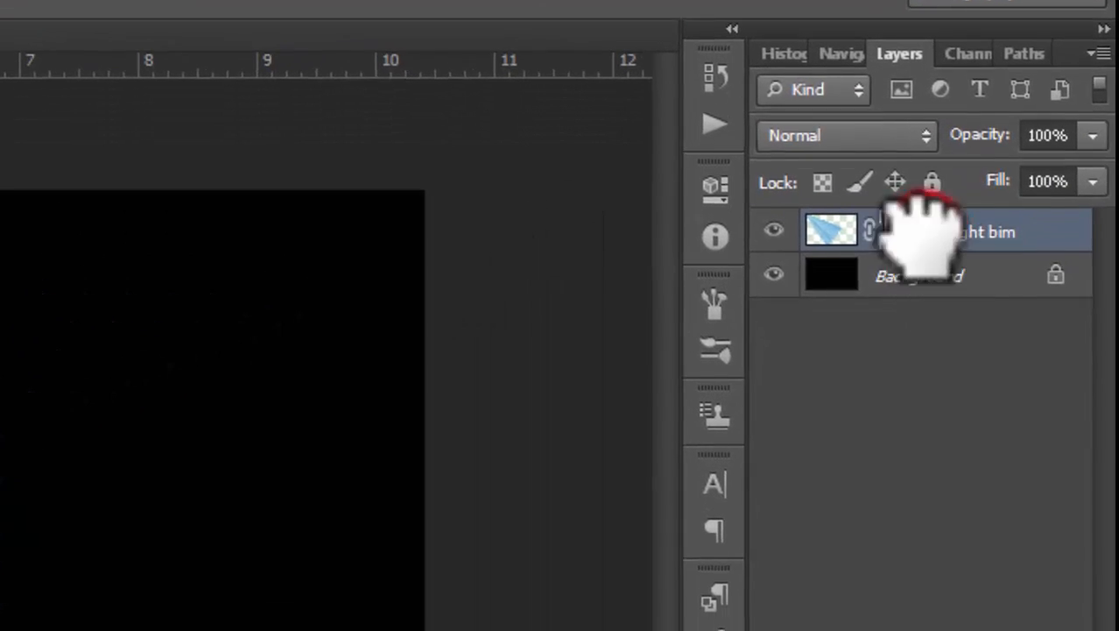
drag(1016, 157, 1061, 278)
drag(992, 359, 1063, 546)
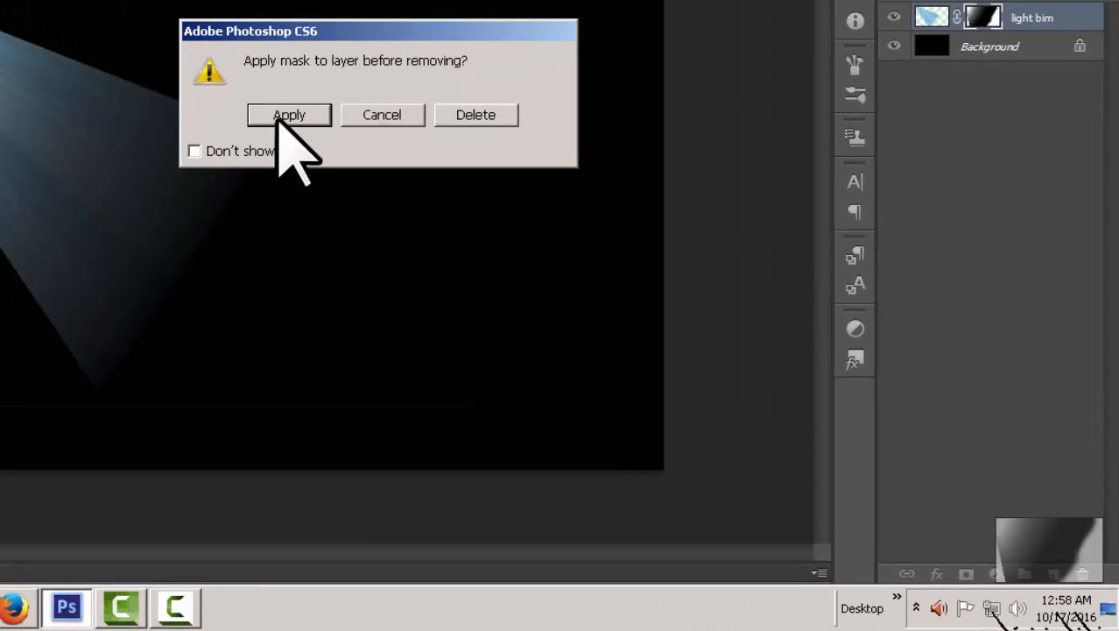
click(280, 116)
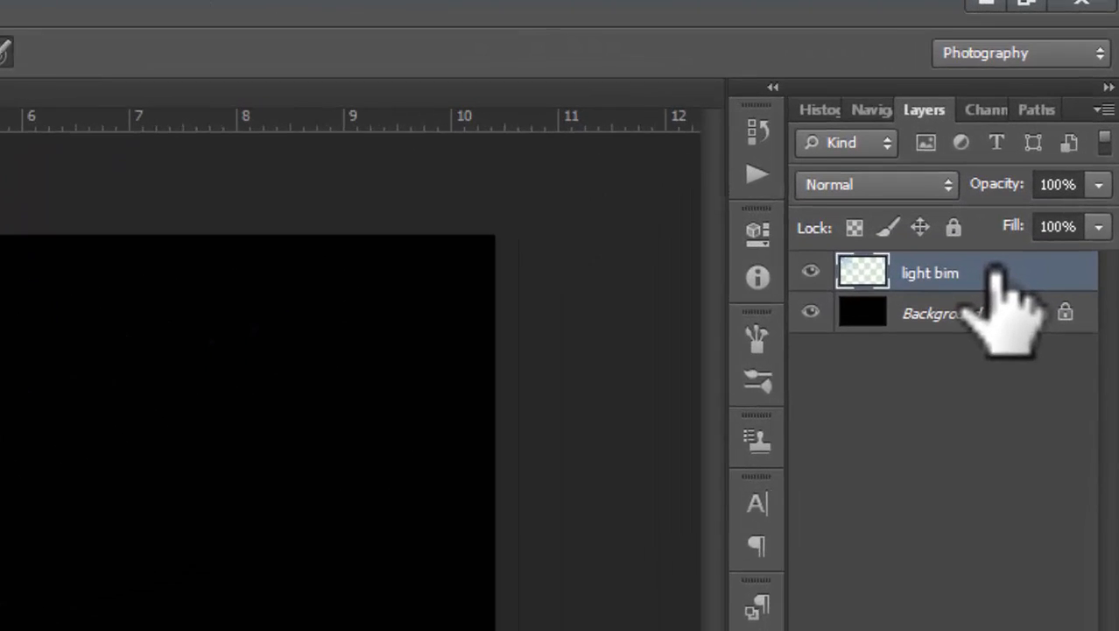
Duplicate the light bim layer under the default copy name and flip the duplicate horizontally
right_click(1038, 150)
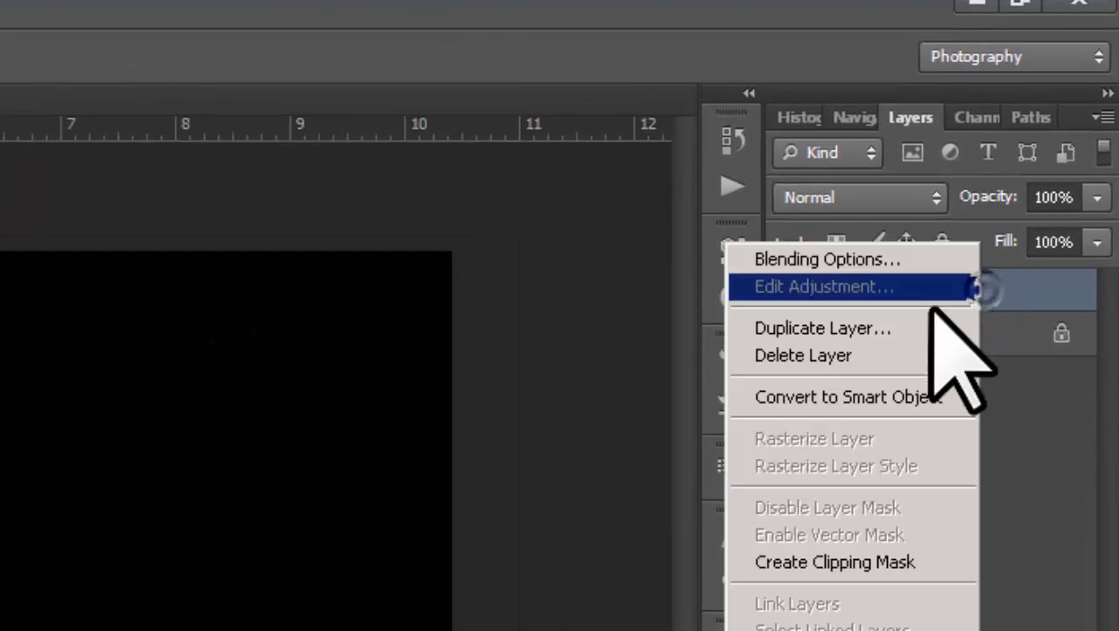
click(876, 328)
click(294, 338)
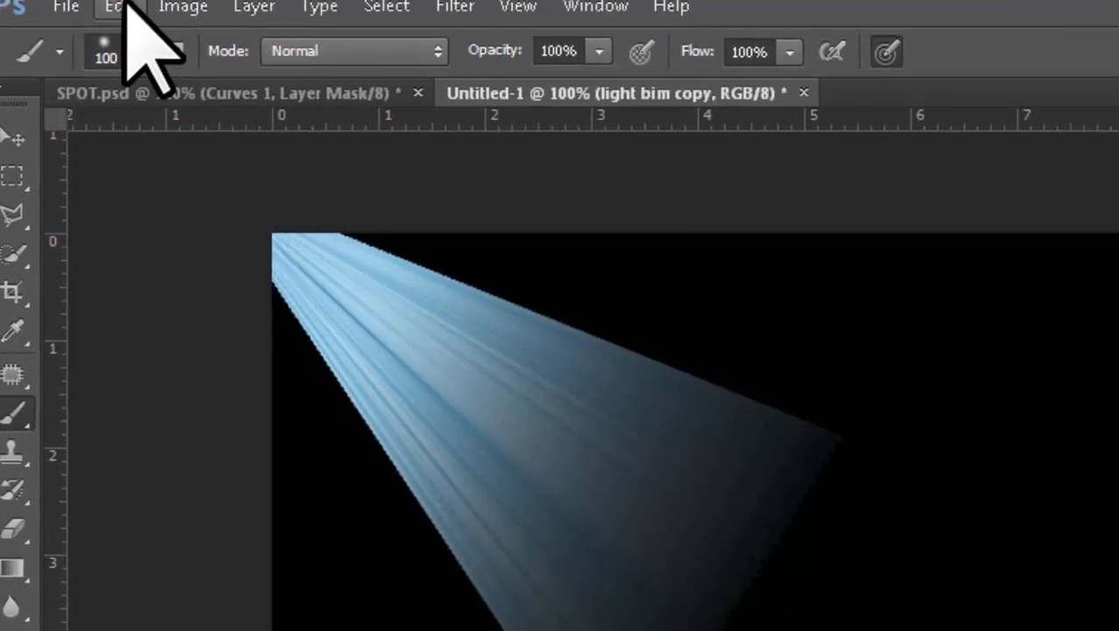
click(84, 5)
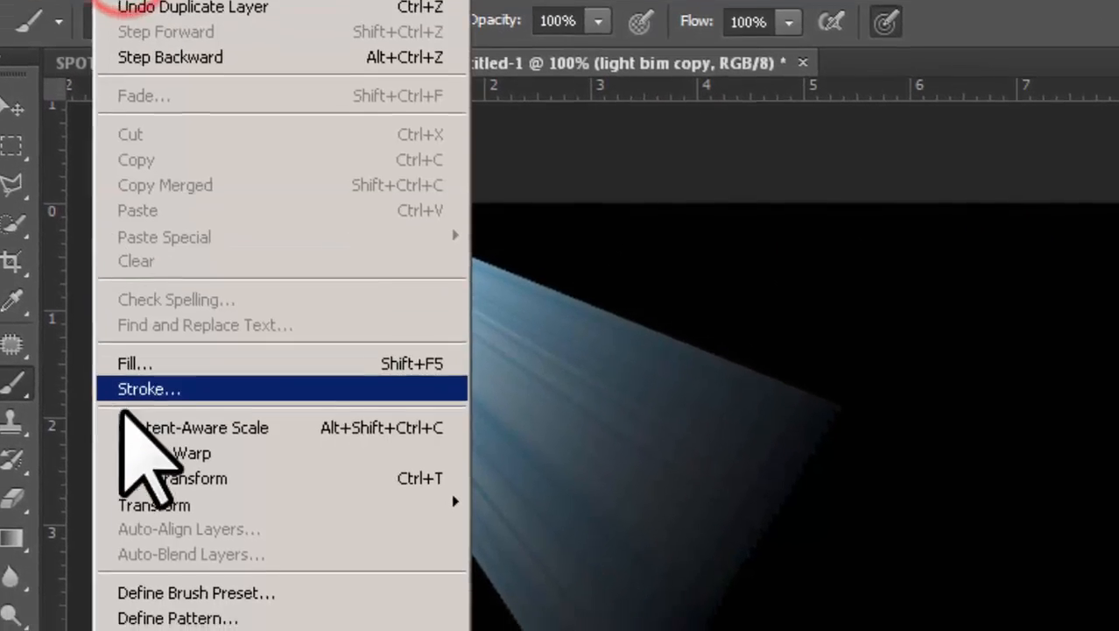
mouse_move(158, 414)
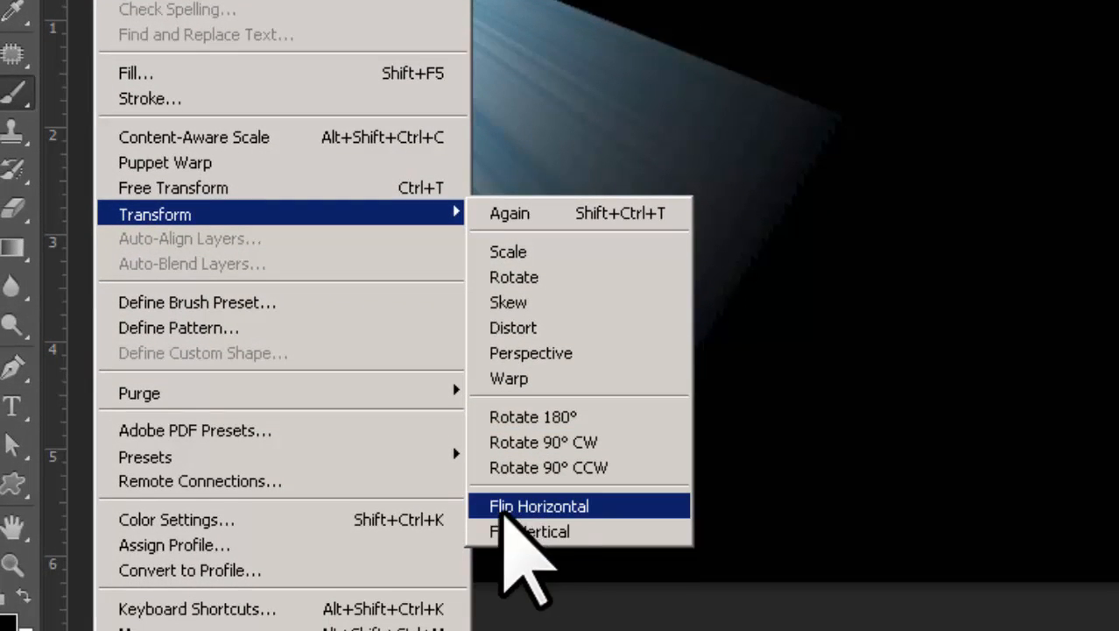
click(582, 506)
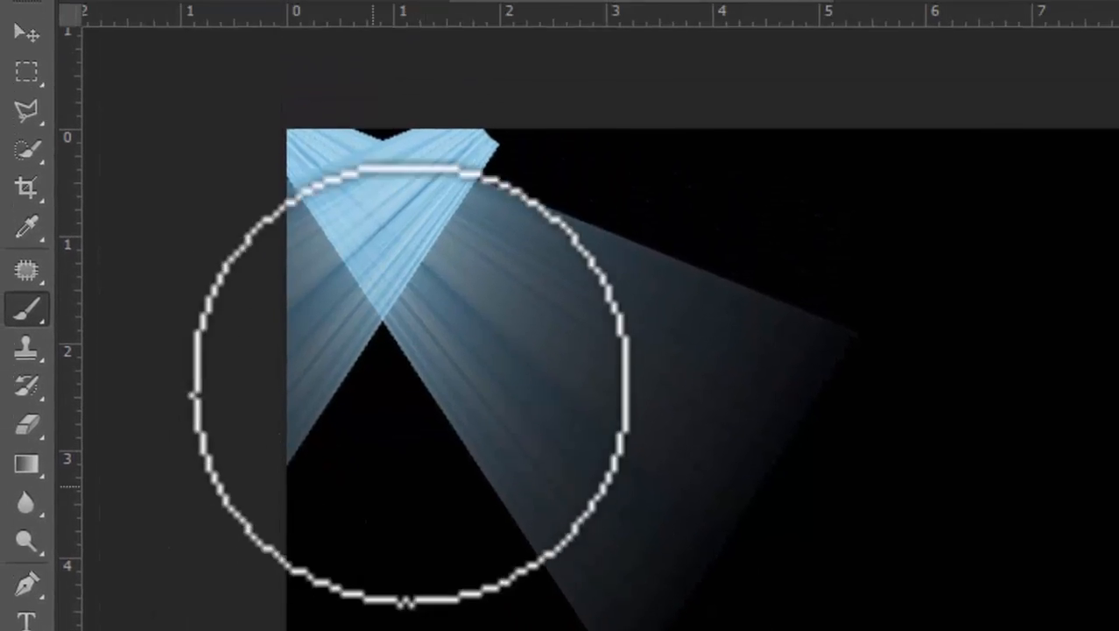
Move the flipped beam straight across to the canvas's upper-right corner, mirroring the original beam at the same height
click(24, 56)
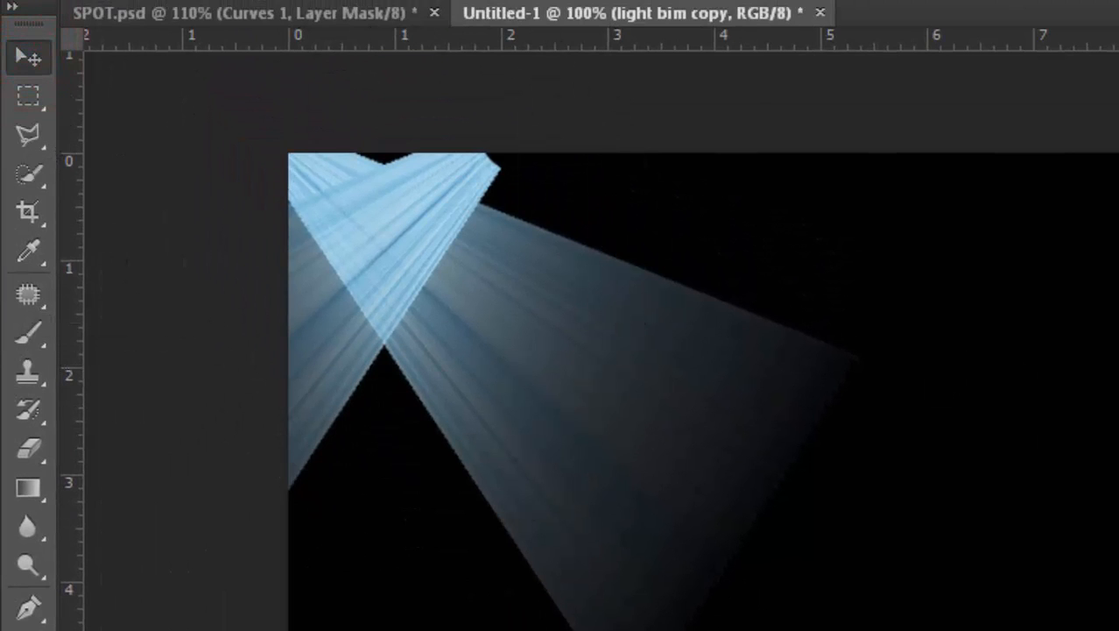
drag(407, 207, 1118, 231)
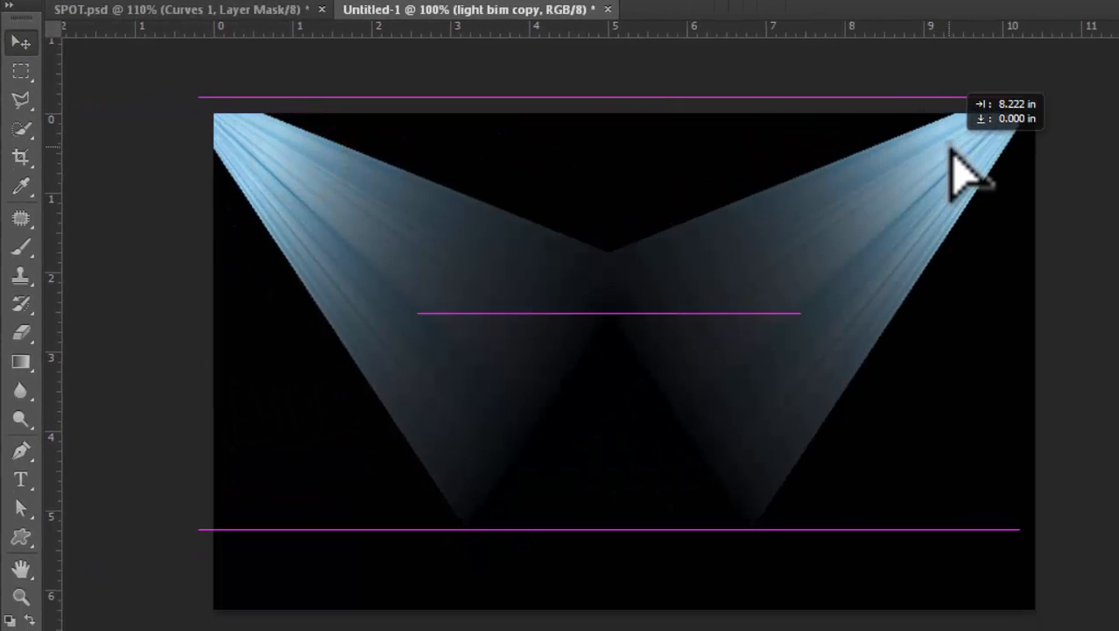
drag(953, 151, 970, 156)
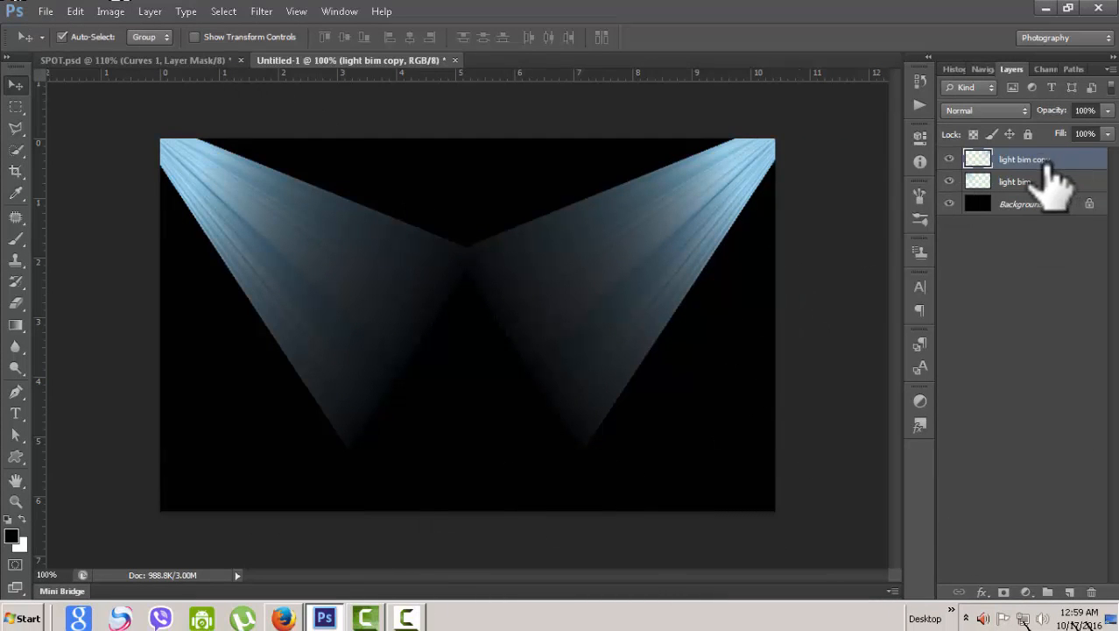
Create a new layer above light bim copy and name it spot
click(1069, 592)
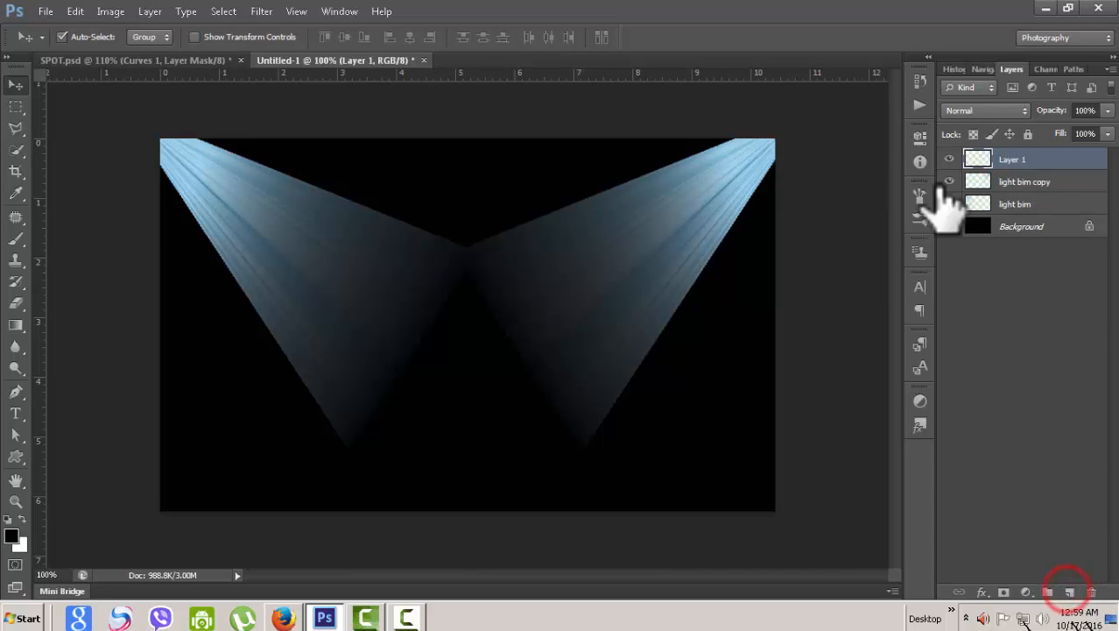
double_click(1020, 159)
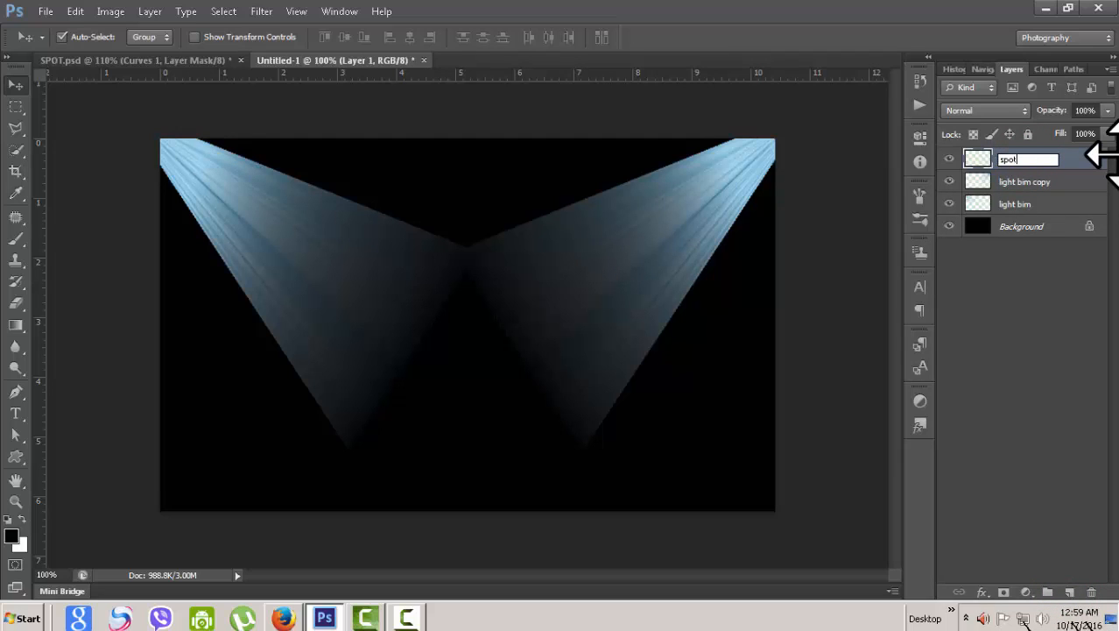
text(spot)
click(1070, 159)
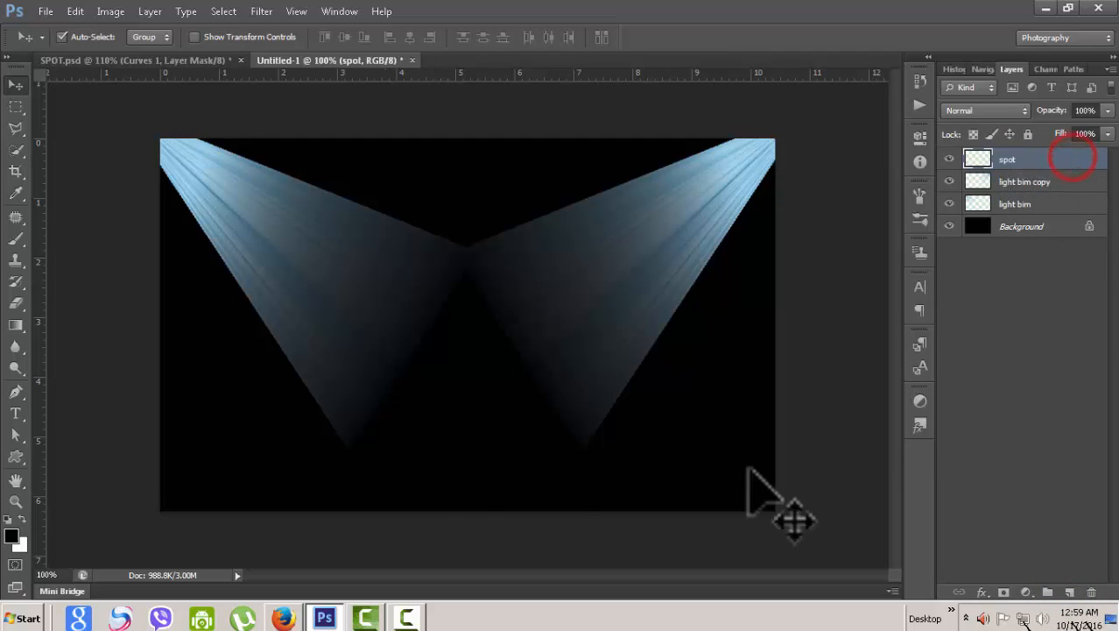
Select a flat ellipse about 3.8 in wide and 0.4 in high between the beams' lower tips, and fill it with white
click(26, 108)
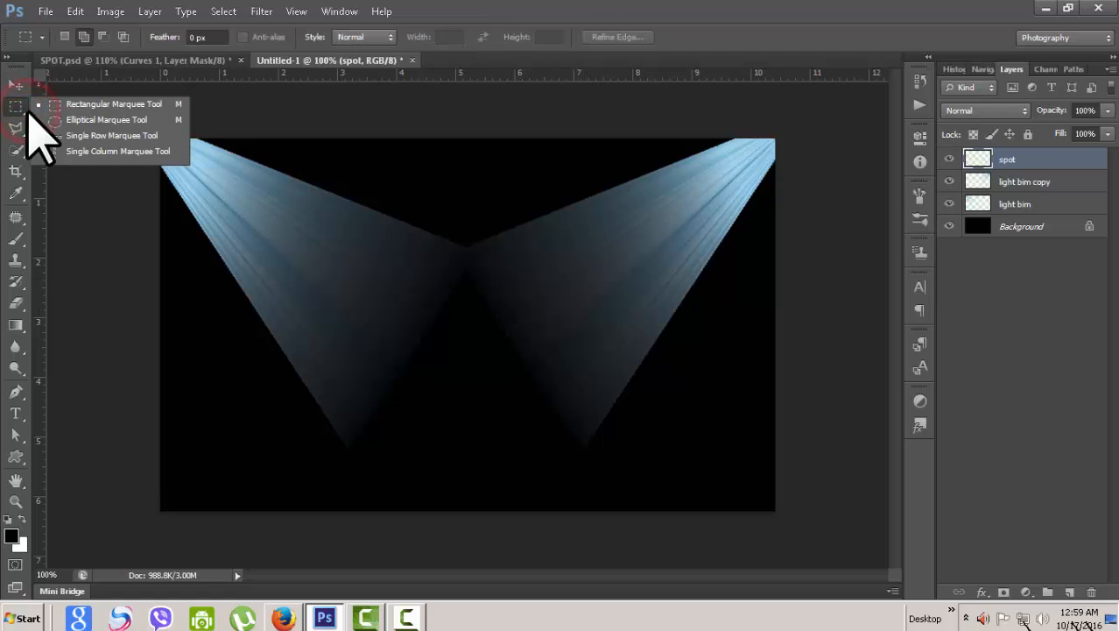
click(97, 120)
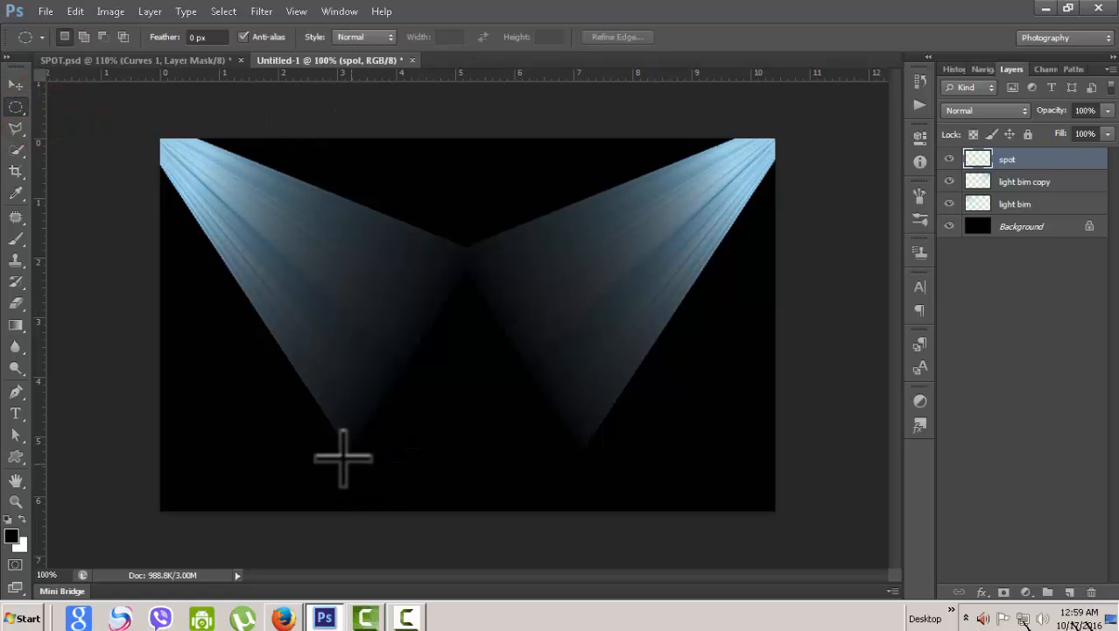
drag(356, 446, 580, 470)
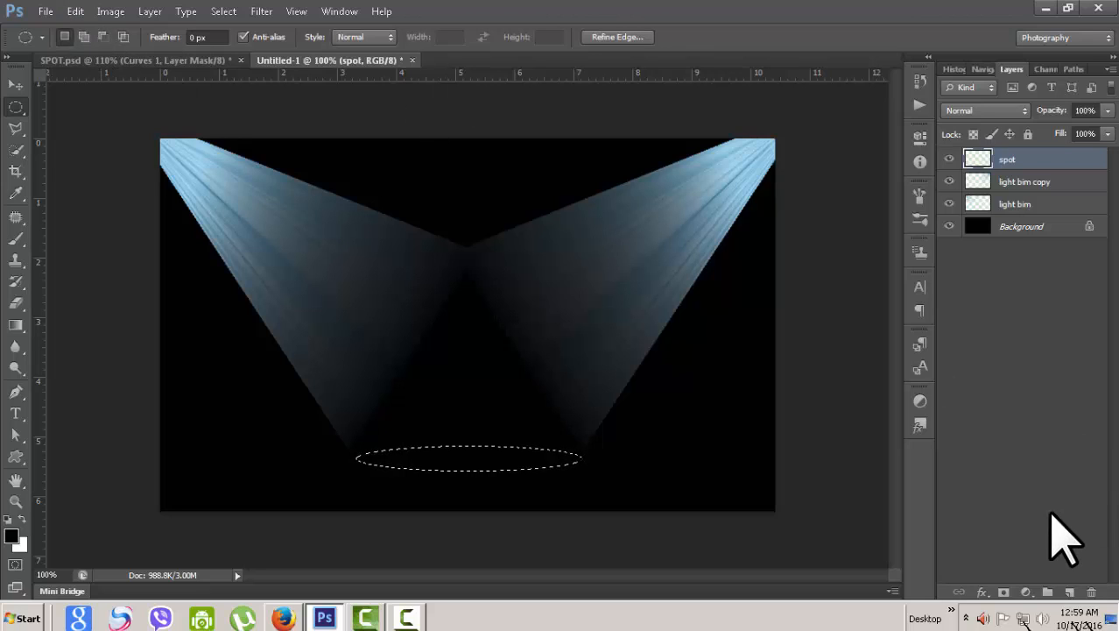
key(ctrl+BackSpace)
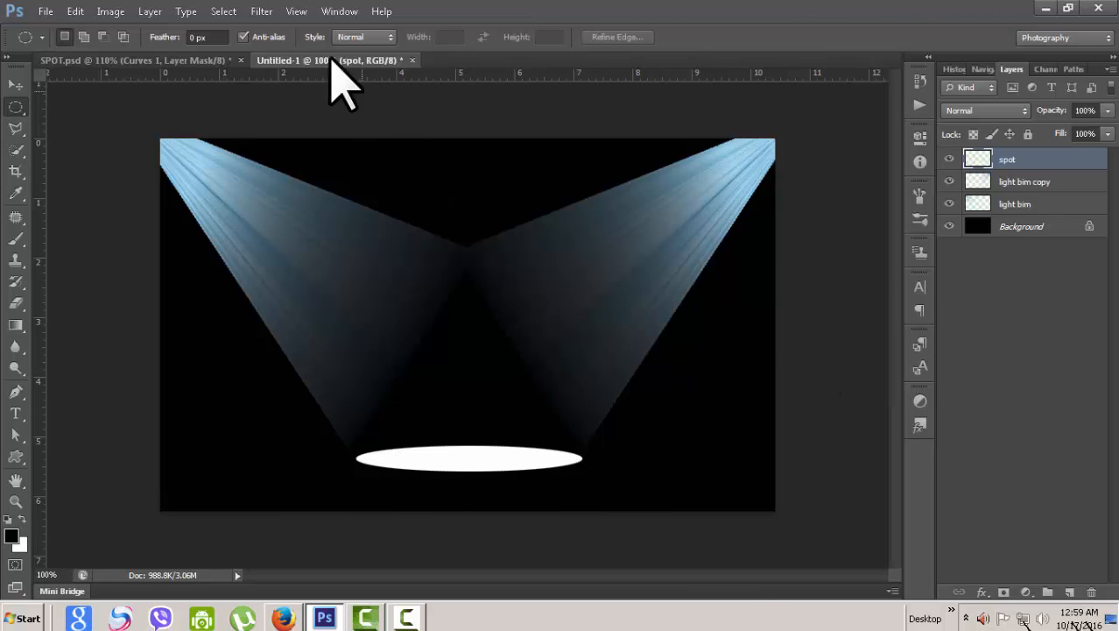
click(261, 10)
mouse_move(299, 178)
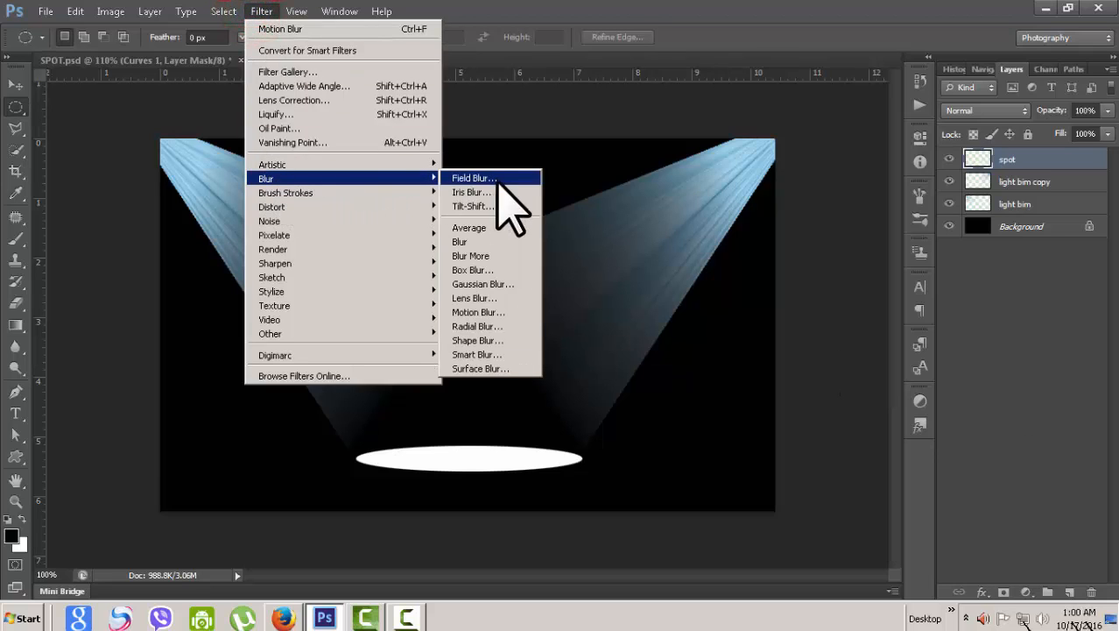
click(508, 284)
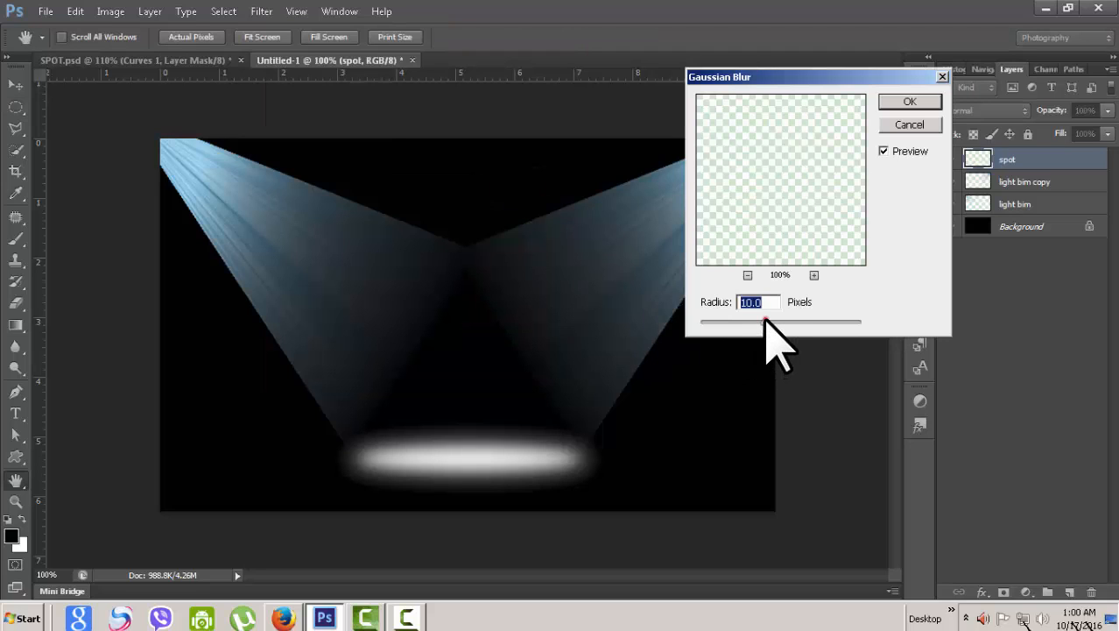
drag(764, 321, 761, 322)
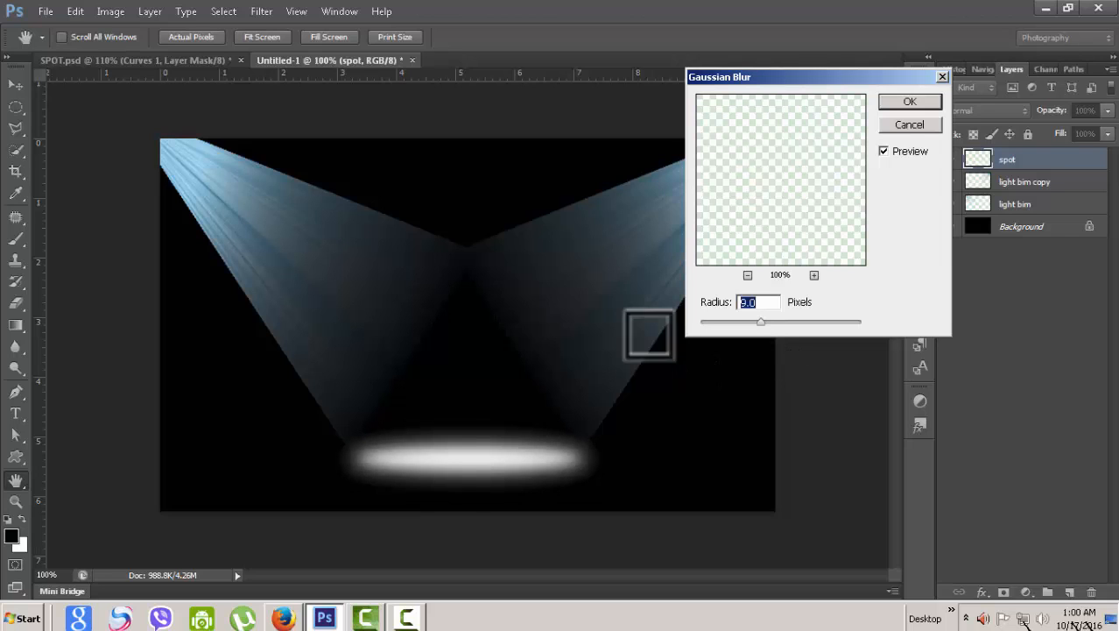
click(910, 124)
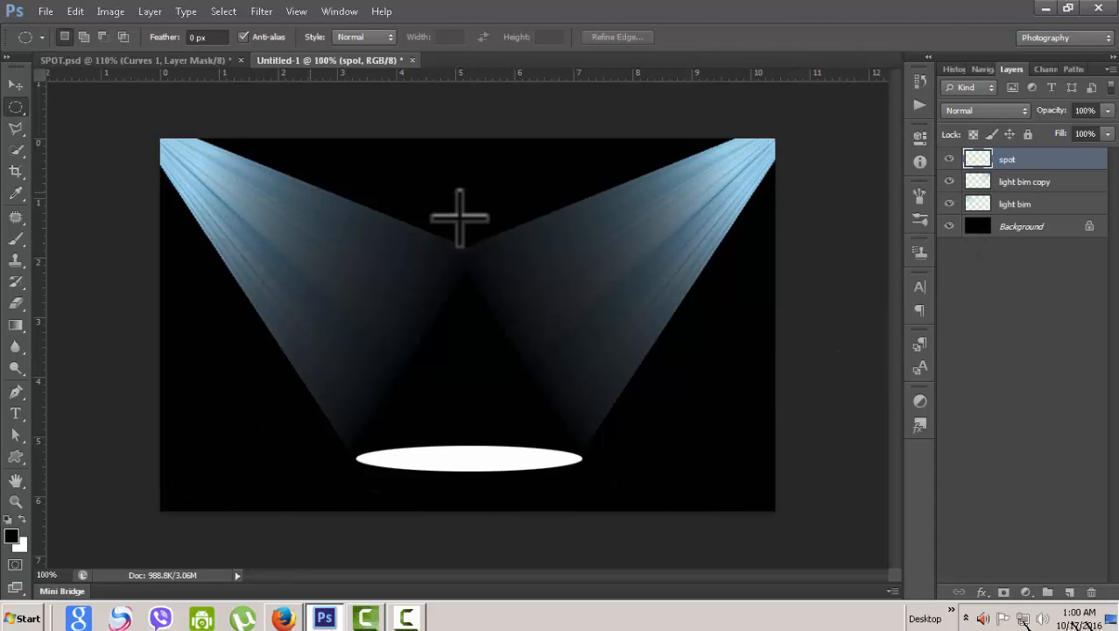
Sample a light blue from the right beam's bright end and refill the ellipse on the spot layer with it
click(16, 193)
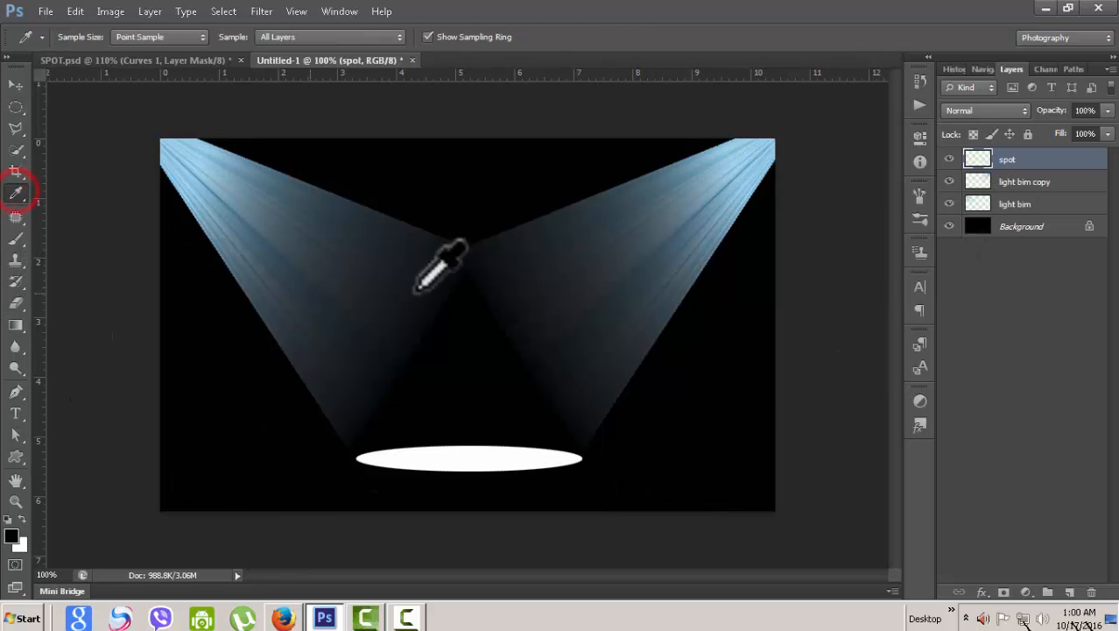
click(716, 158)
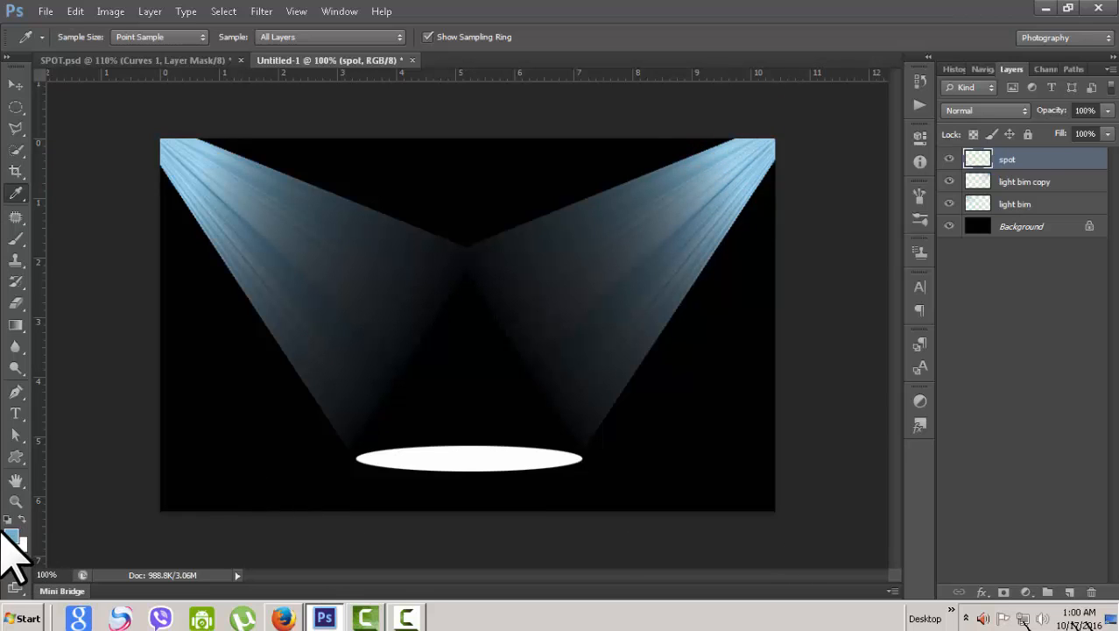
ctrl+click(979, 163)
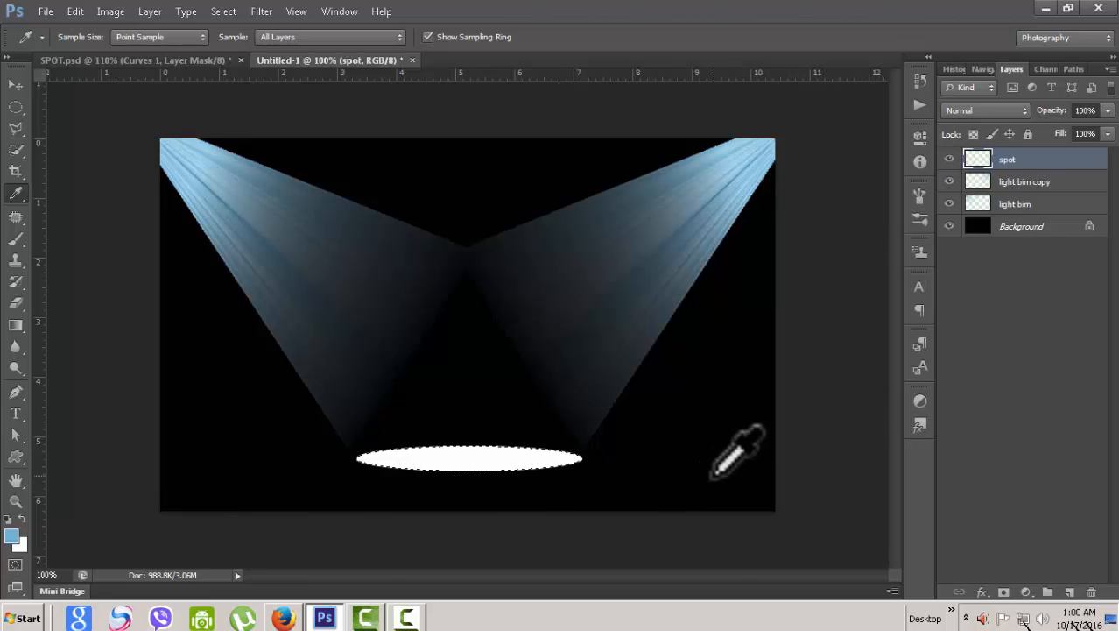
key(alt+BackSpace)
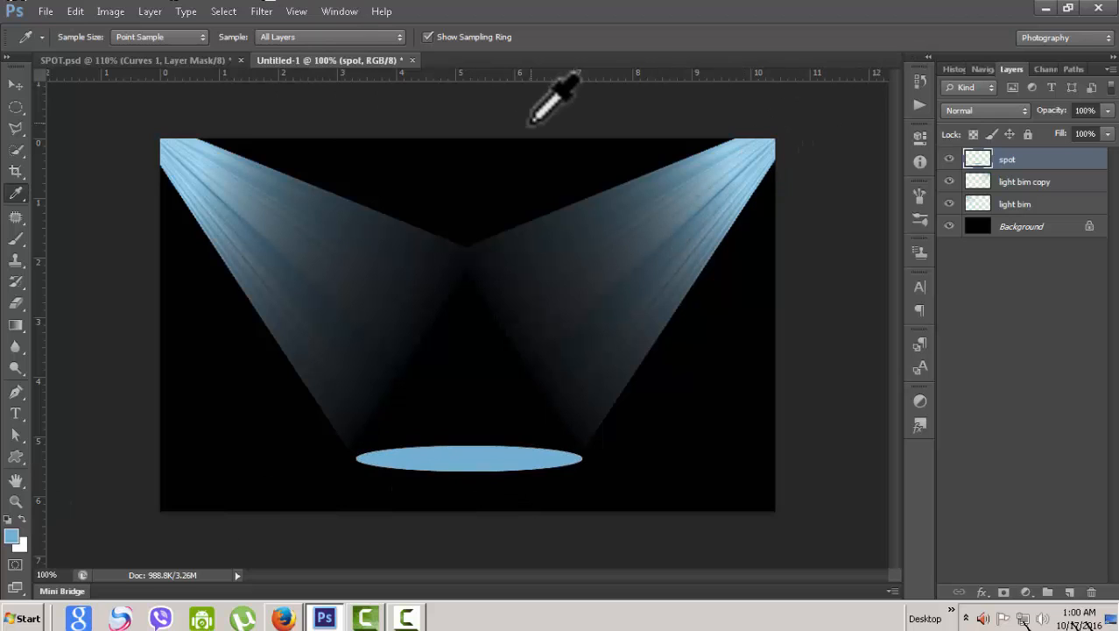
Soften the blue ellipse on the spot layer with a Gaussian Blur of 10.0 pixels radius
click(261, 11)
mouse_move(282, 181)
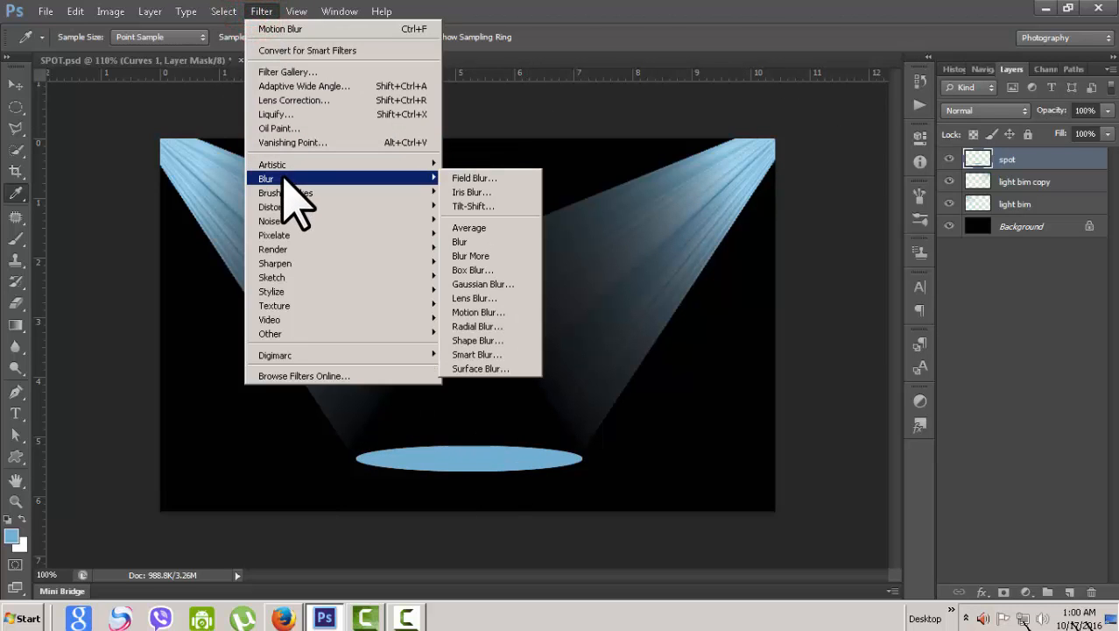
click(482, 284)
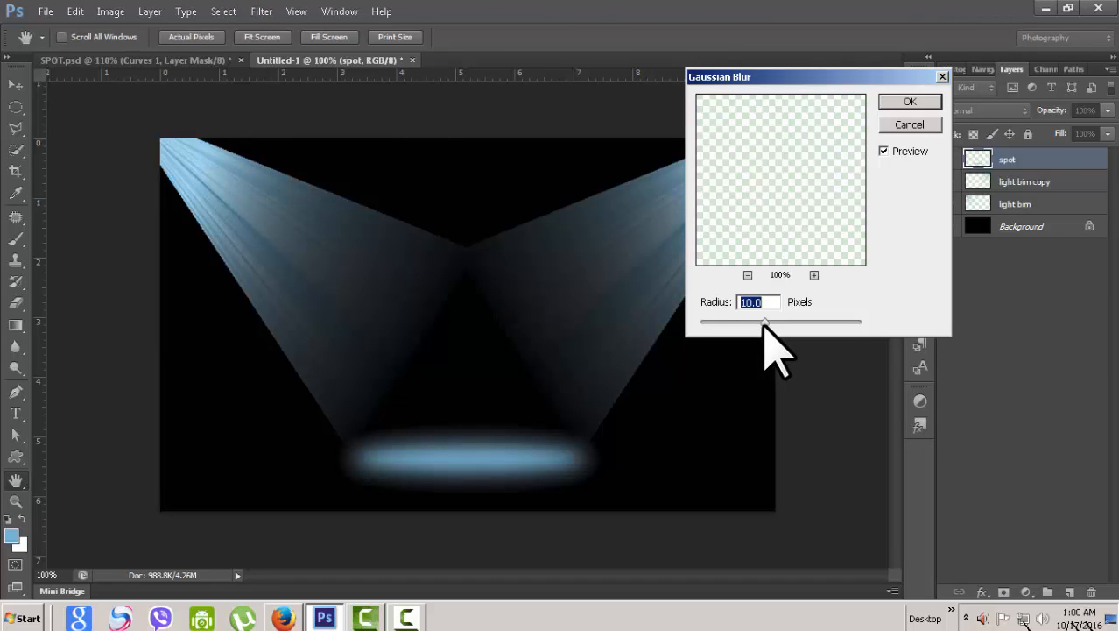
mouse_move(759, 323)
mouse_down()
mouse_move(747, 322)
mouse_move(765, 324)
mouse_up()
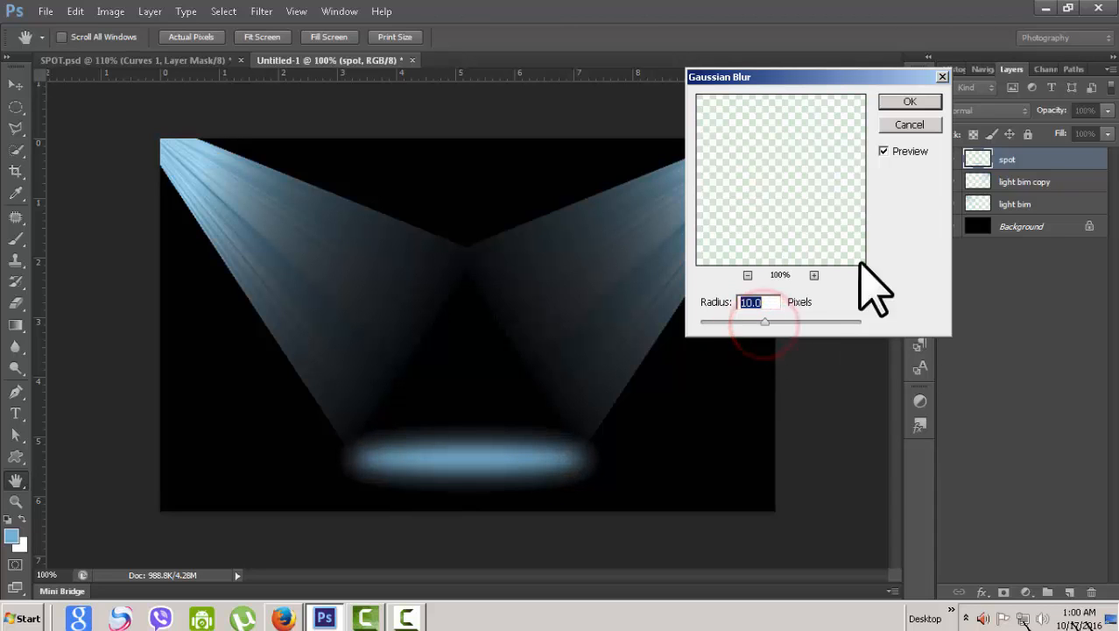
click(910, 103)
key(i)
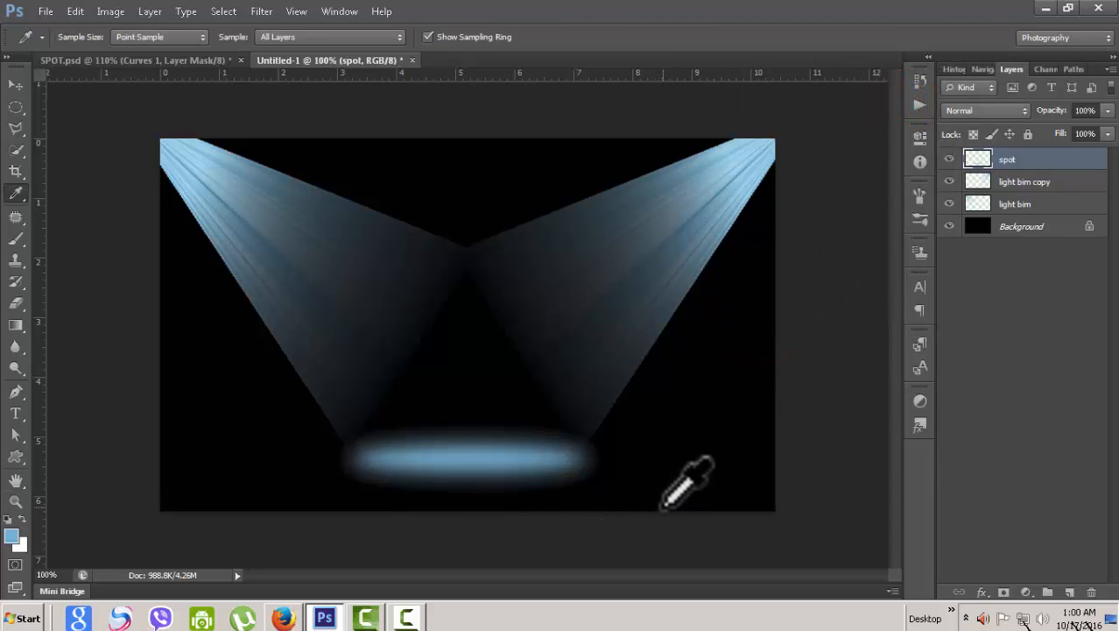
Scale the blurred spot to about 97.5% width and 82% height, raising it slightly to meet the beams' lower tips
key(ctrl+t)
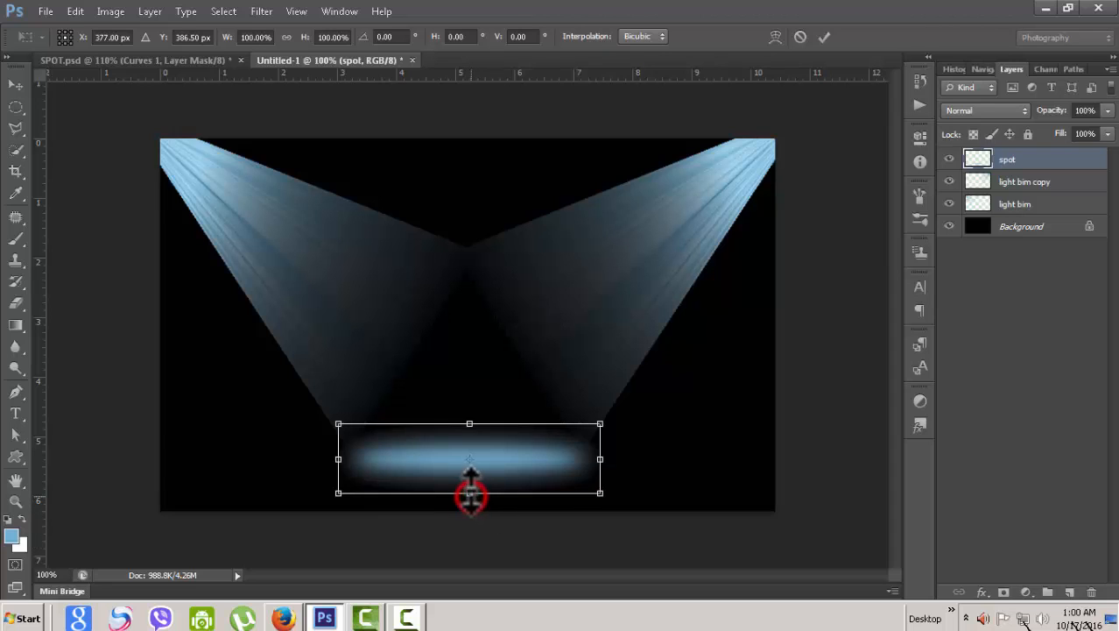
drag(471, 493, 470, 477)
drag(469, 424, 470, 420)
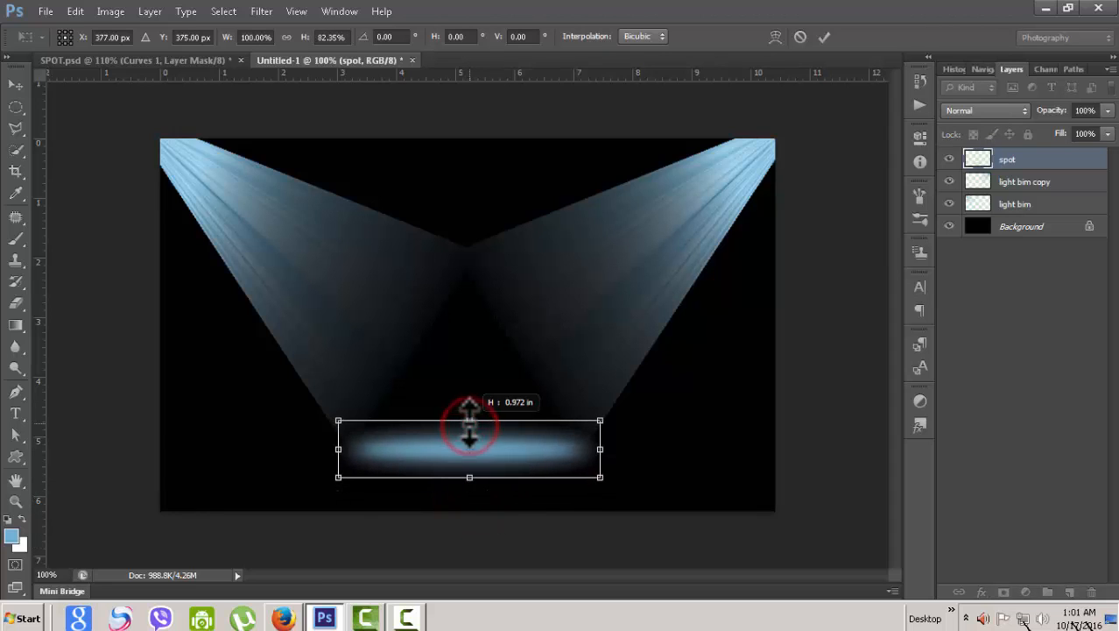
mouse_move(599, 449)
mouse_down()
mouse_move(581, 450)
mouse_move(594, 449)
mouse_up()
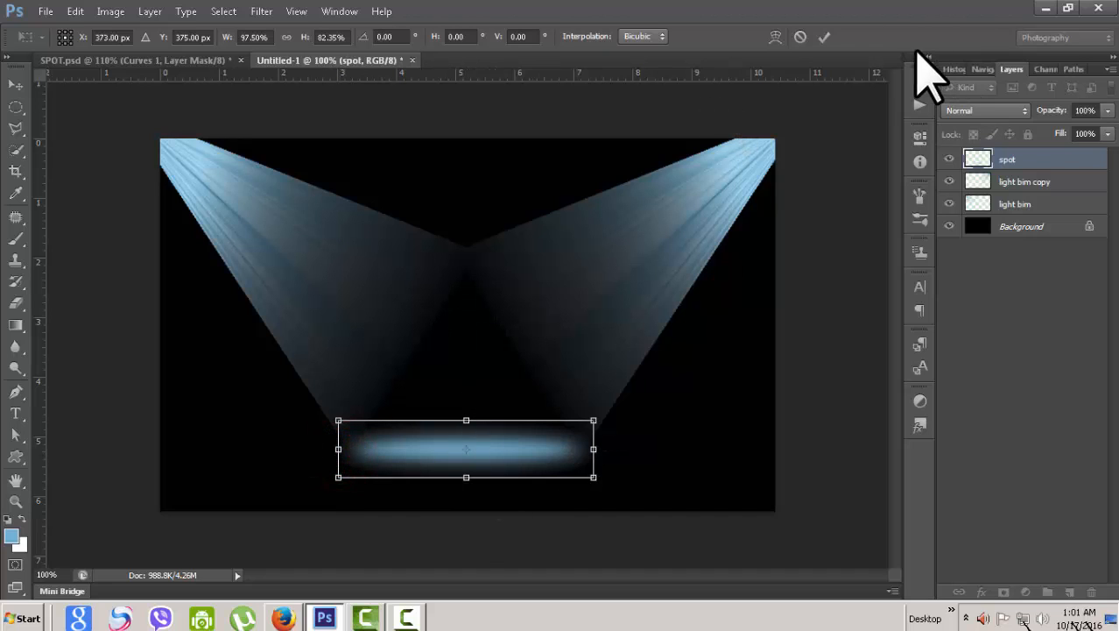
click(824, 37)
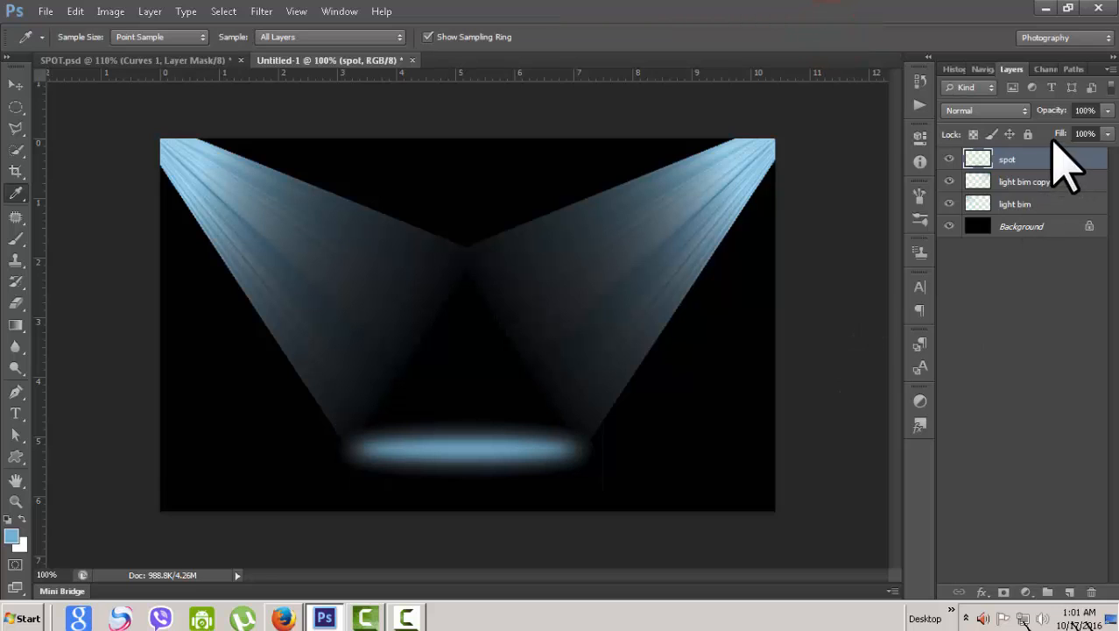
Duplicate the spot layer as spot copy and scale the copy about its centre to about 78% width and 74% height
right_click(1050, 159)
click(955, 176)
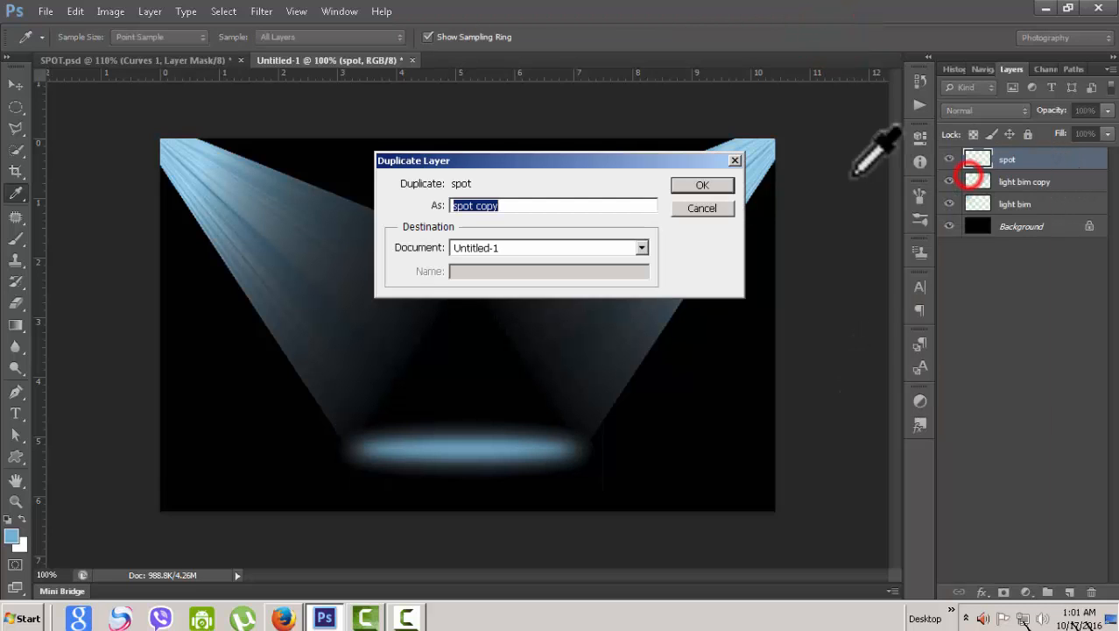
click(702, 185)
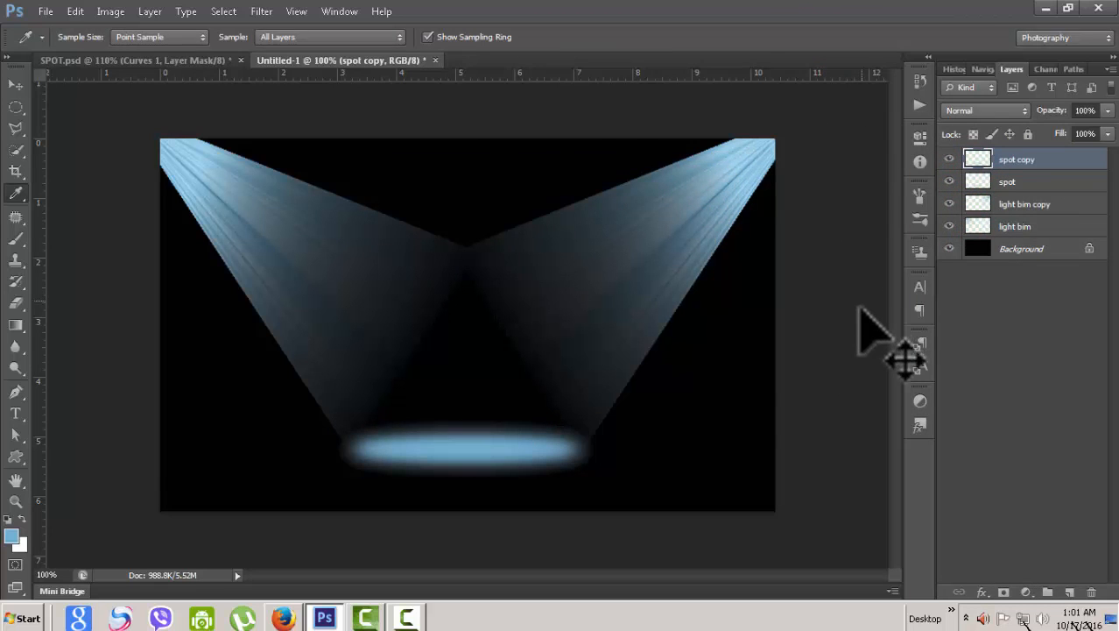
key(ctrl+t)
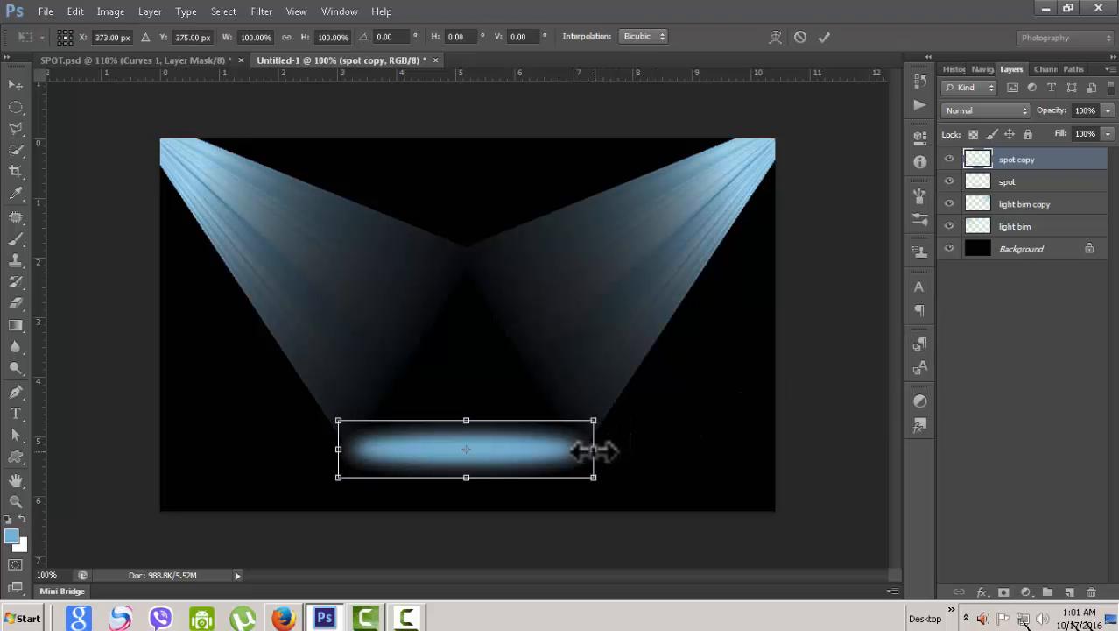
drag(593, 450, 565, 449)
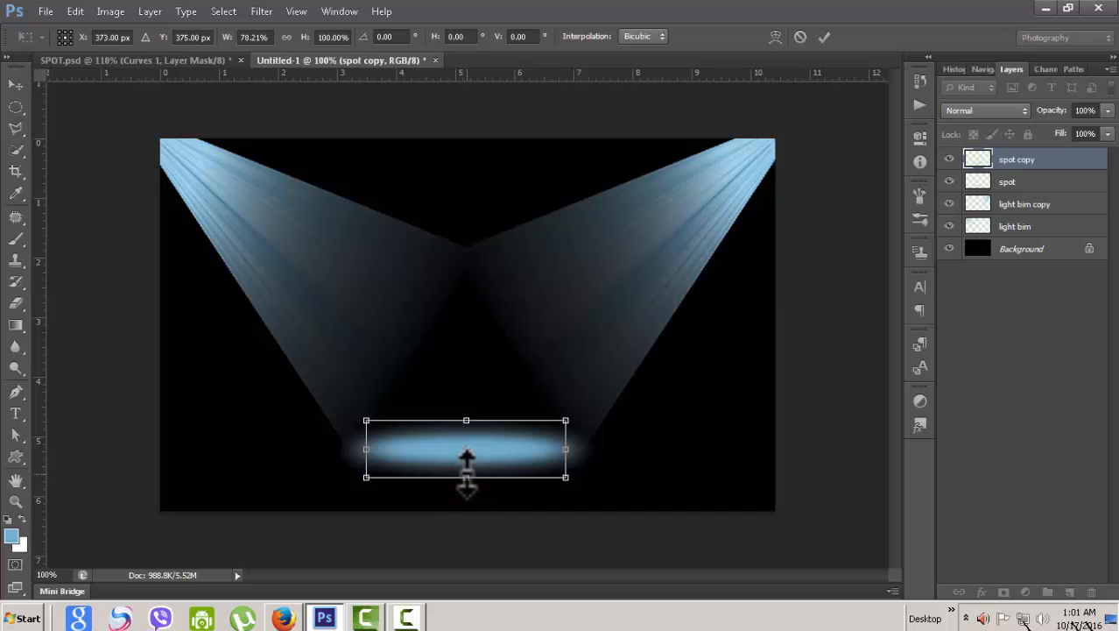
drag(465, 476, 466, 469)
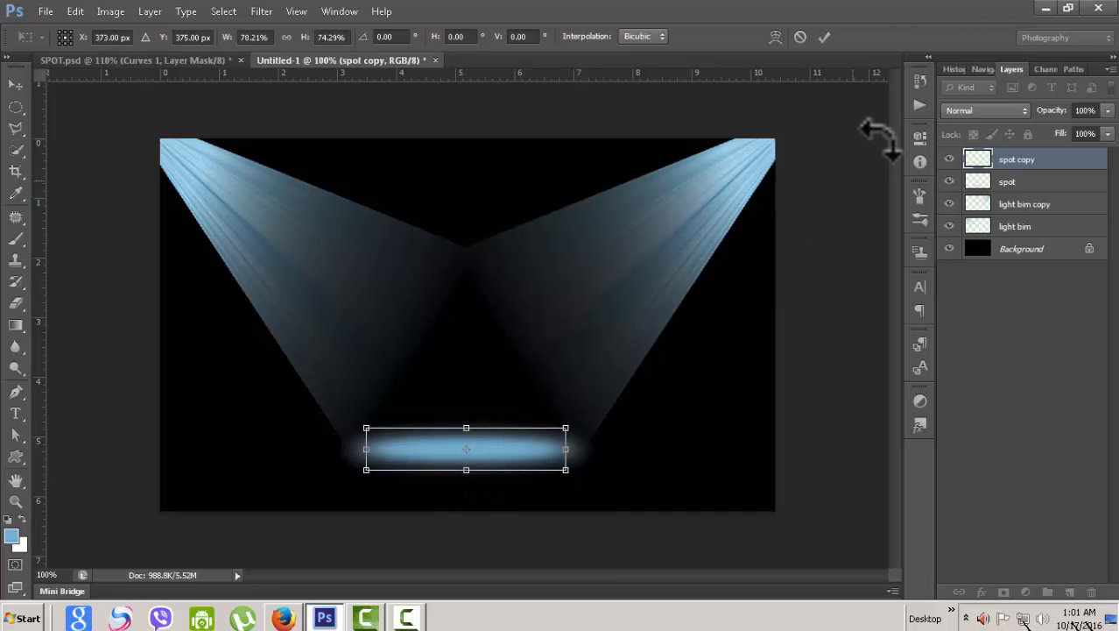
click(826, 37)
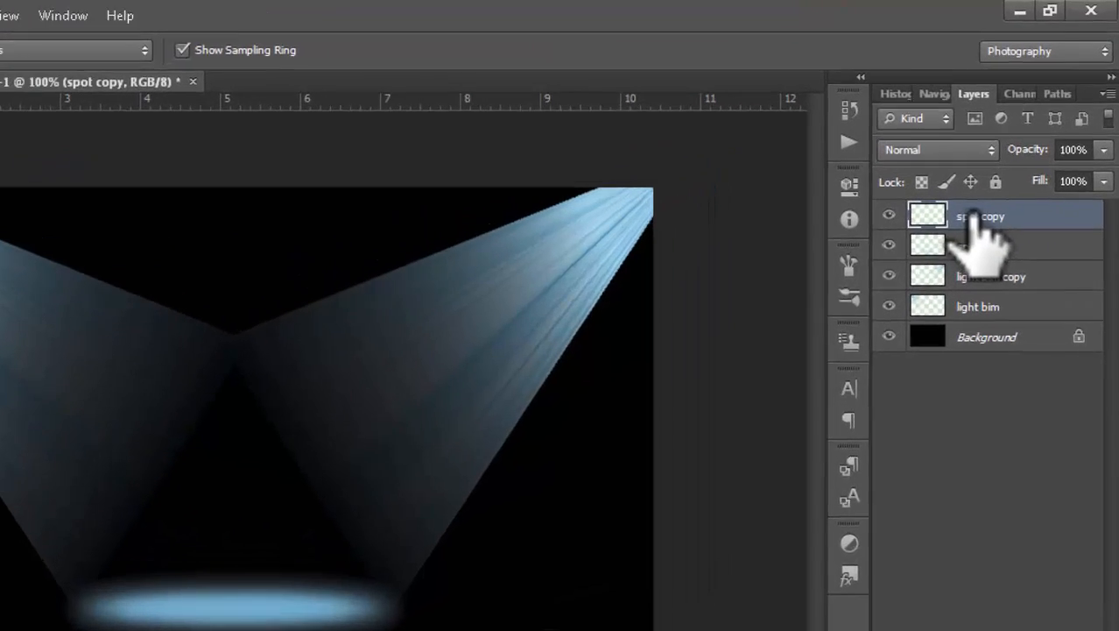
Set the blend mode of the spot copy layer to Screen, comparing it once with Normal
click(990, 150)
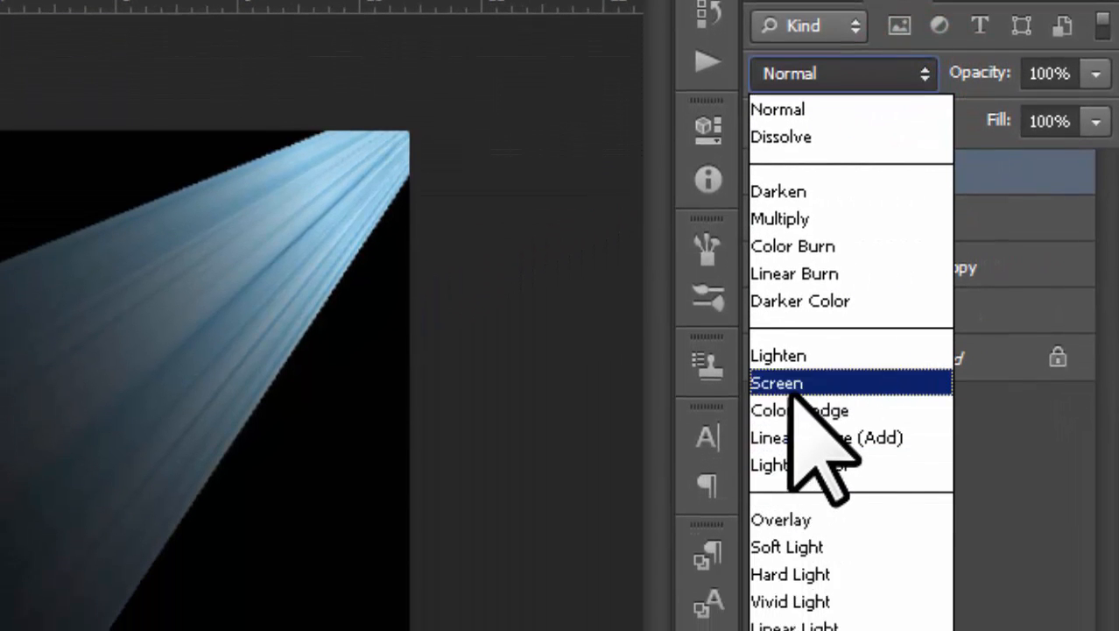
click(791, 538)
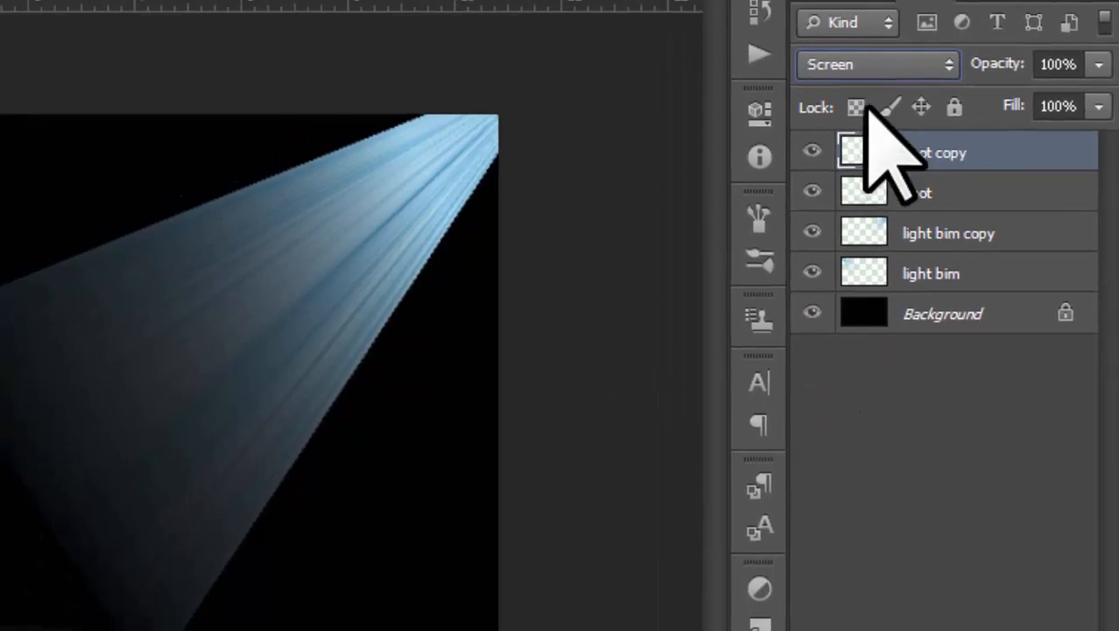
key(Up)
key(Down)
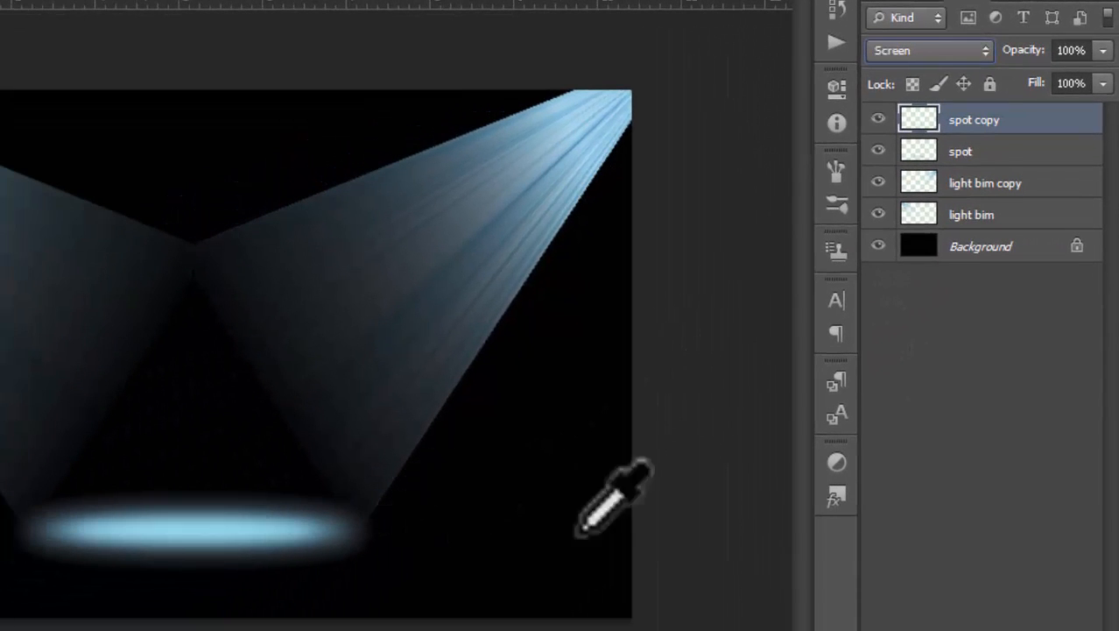
click(980, 50)
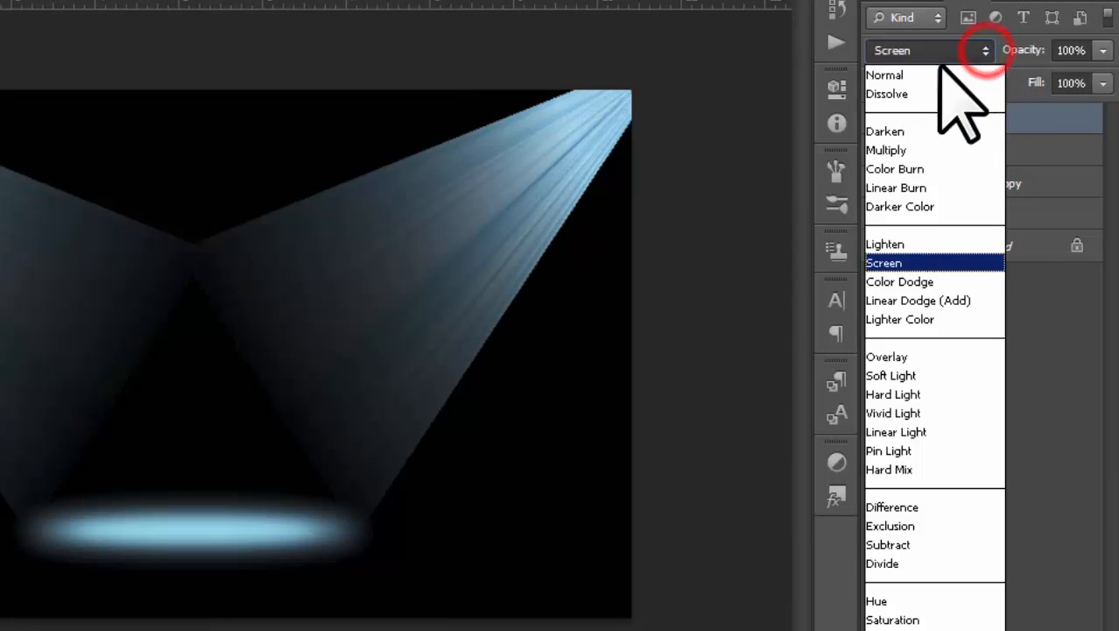
click(935, 74)
click(981, 50)
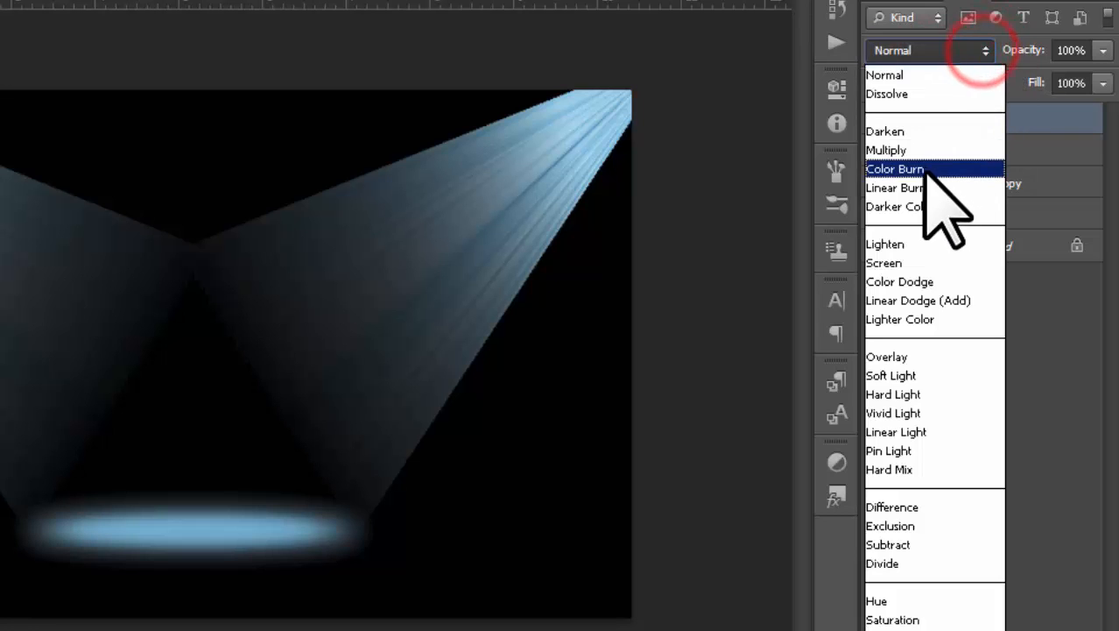
click(907, 263)
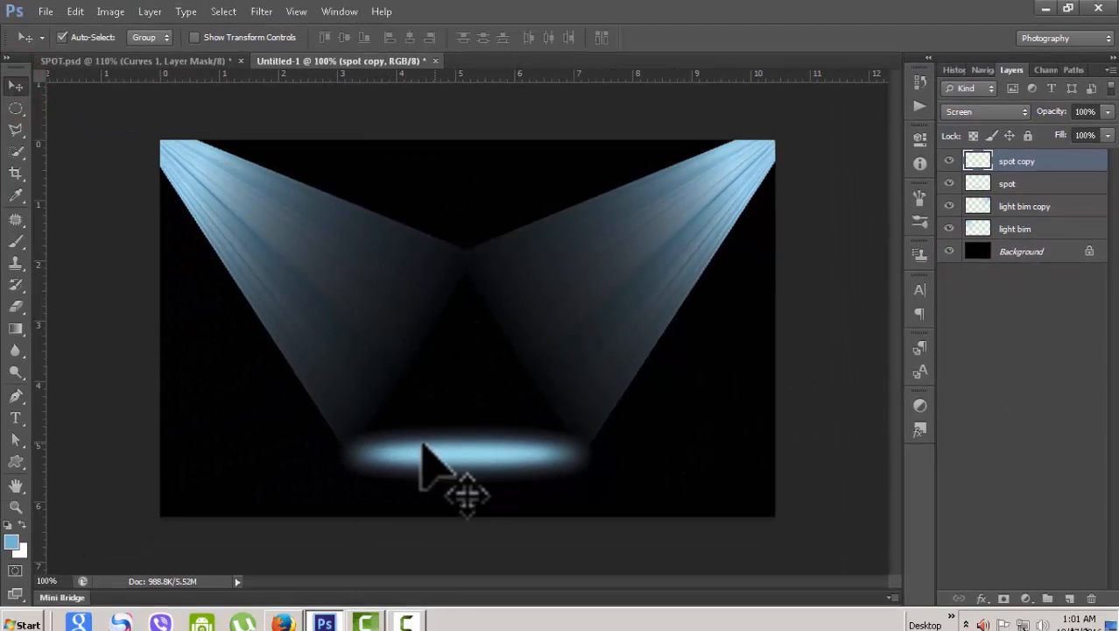
scroll(693, 398, down, 2)
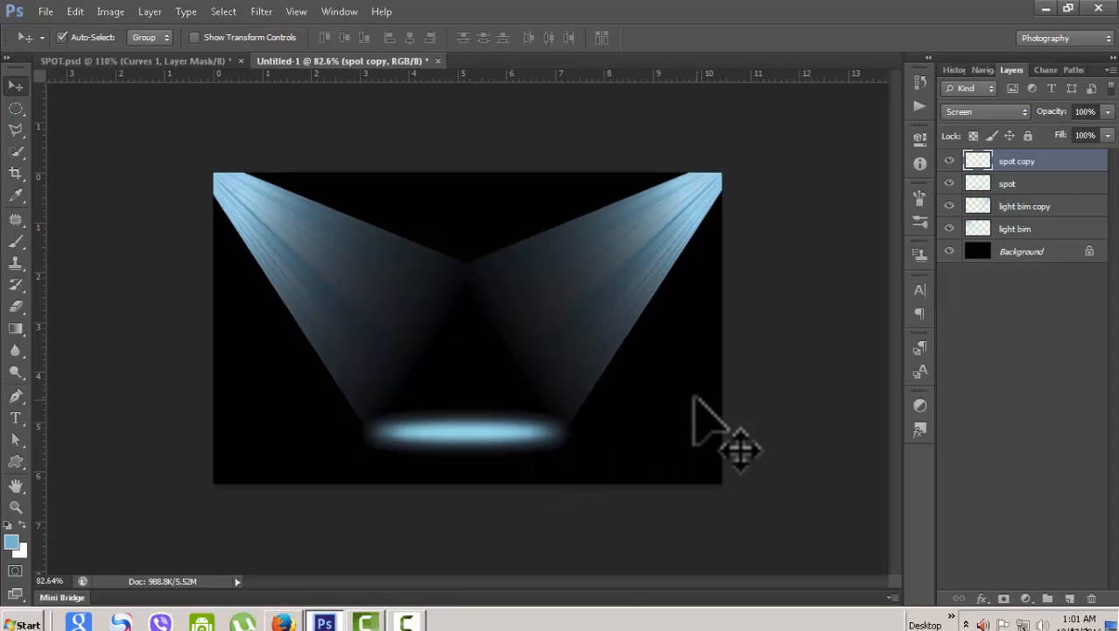
scroll(694, 399, down, 1)
scroll(694, 398, up, 3)
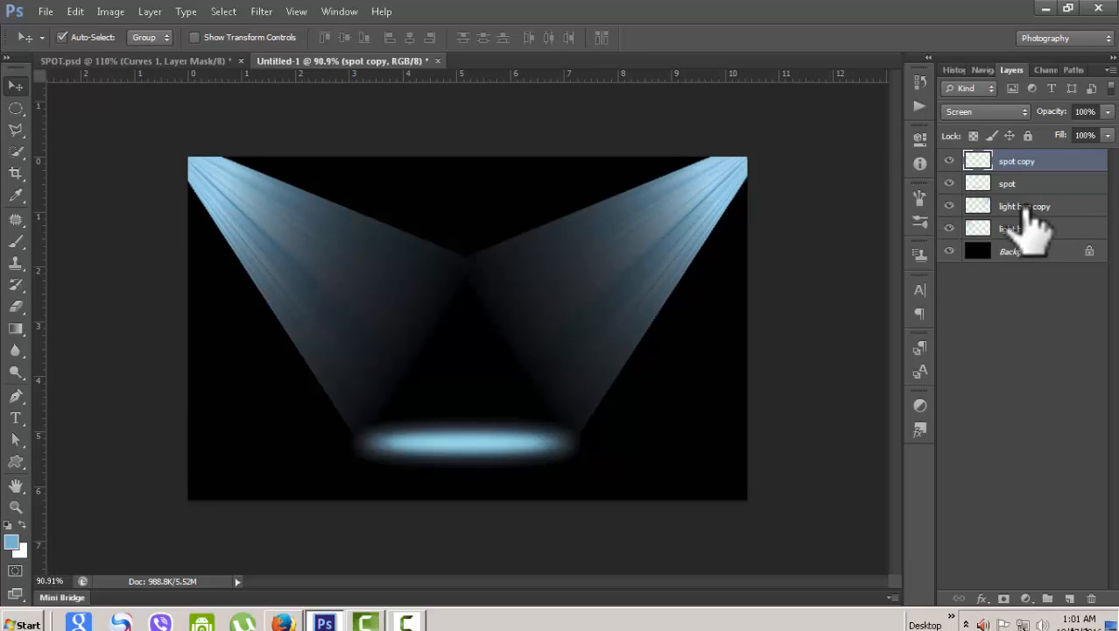
scroll(727, 392, up, 1)
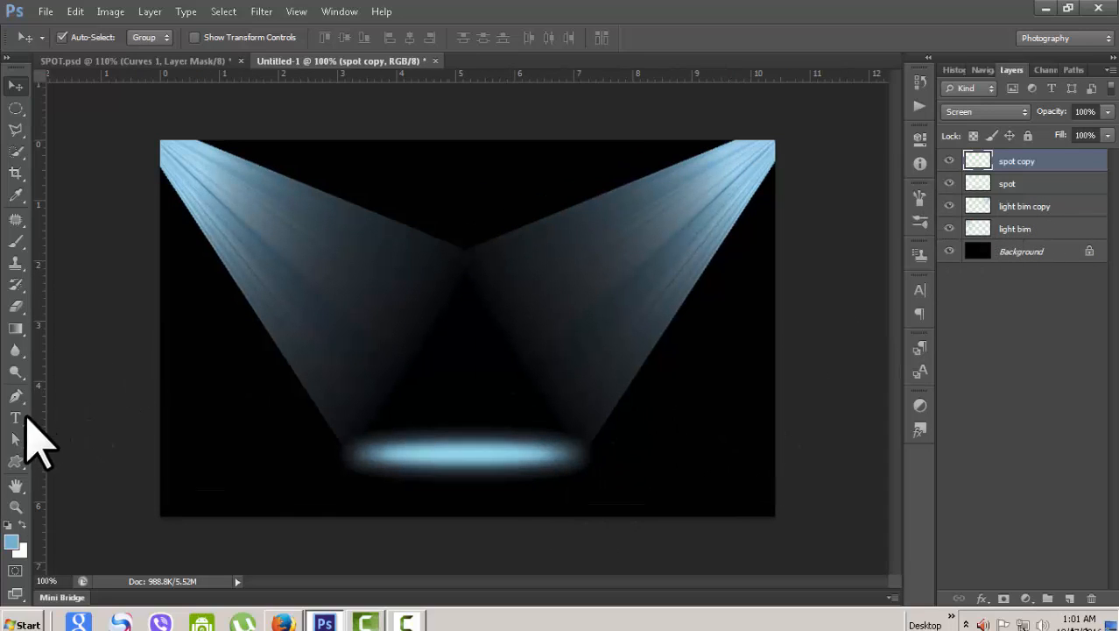
Add the letter H as a new text layer between the beams, just above the glowing spot
click(16, 417)
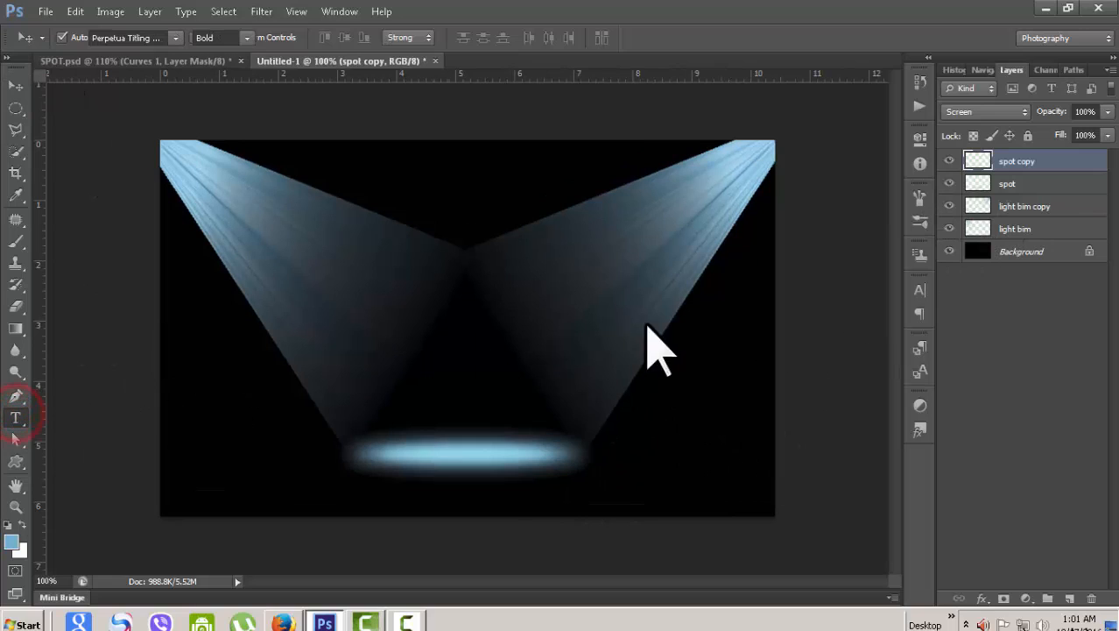
click(453, 372)
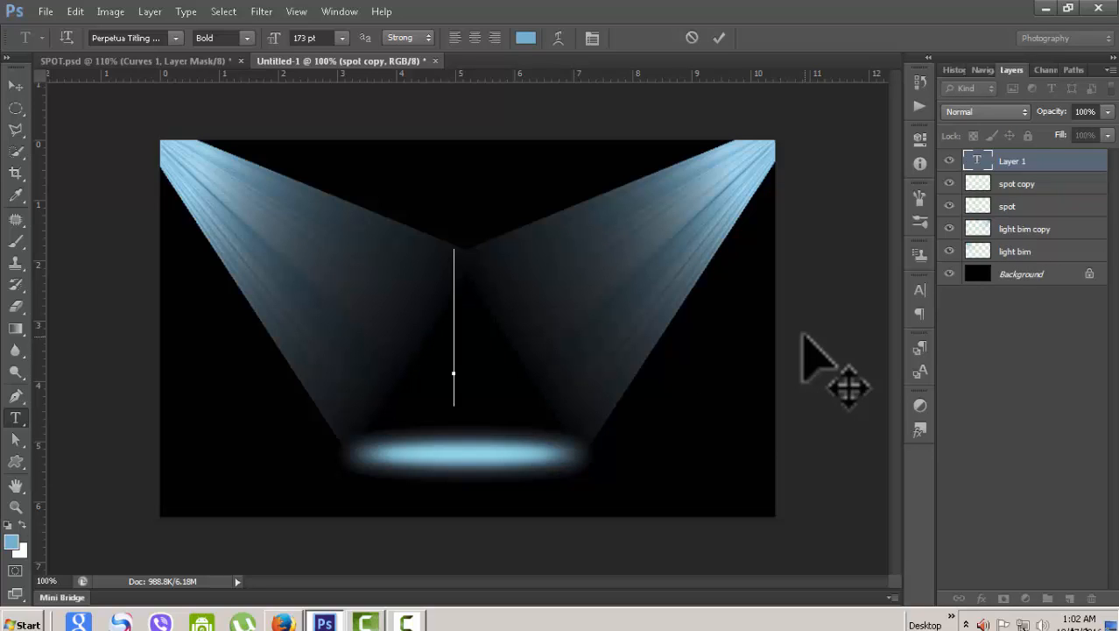
text(H)
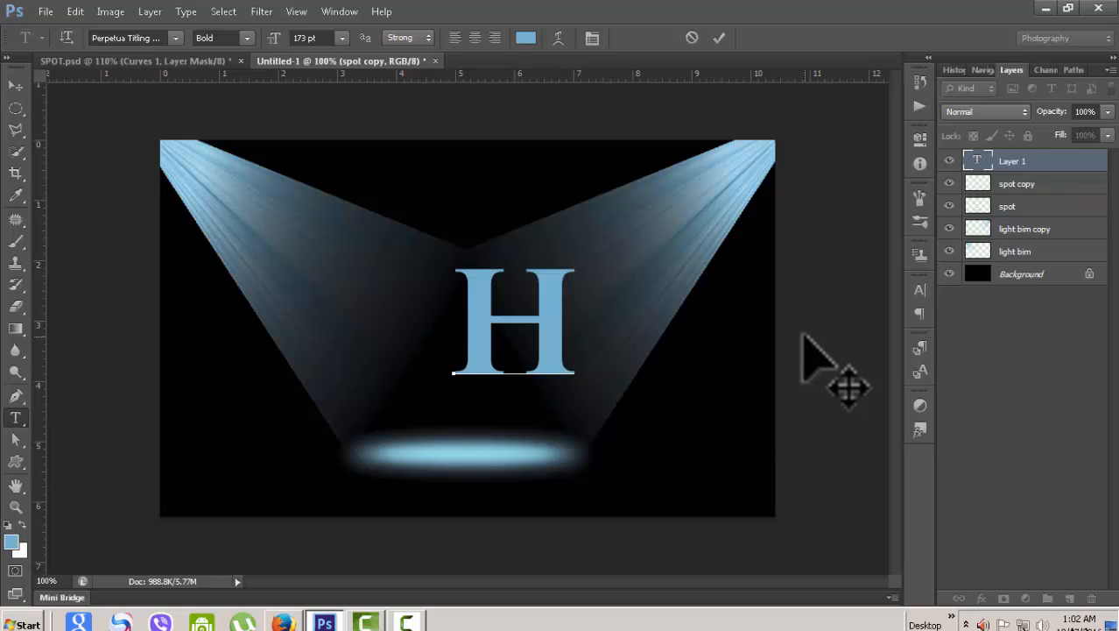
Recolour the letter H to black (000000) and commit the text edit
double_click(978, 160)
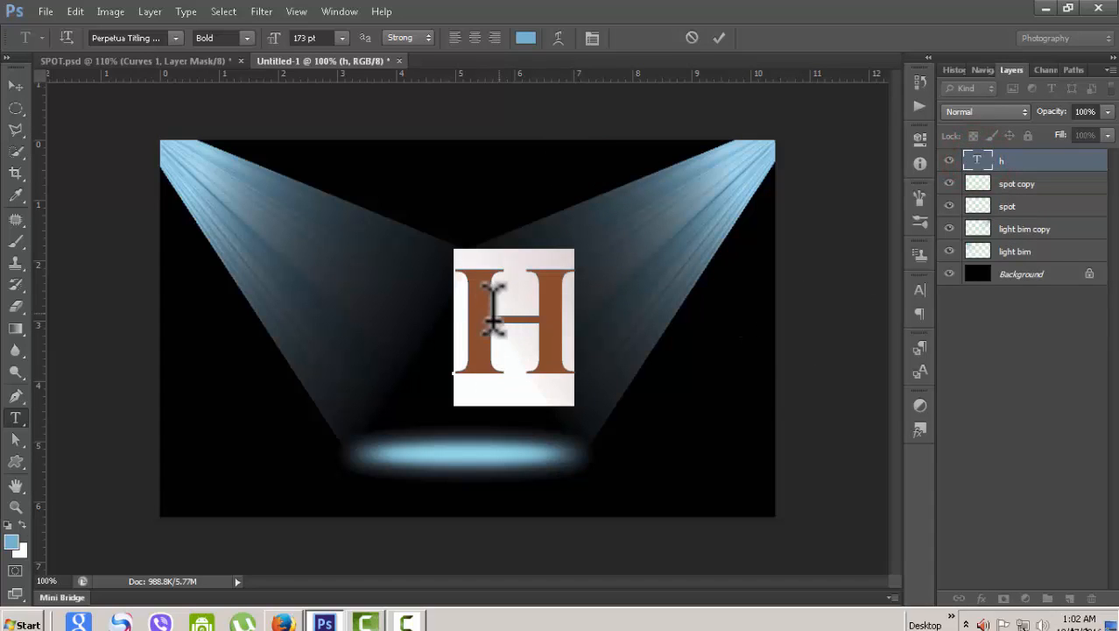
click(527, 40)
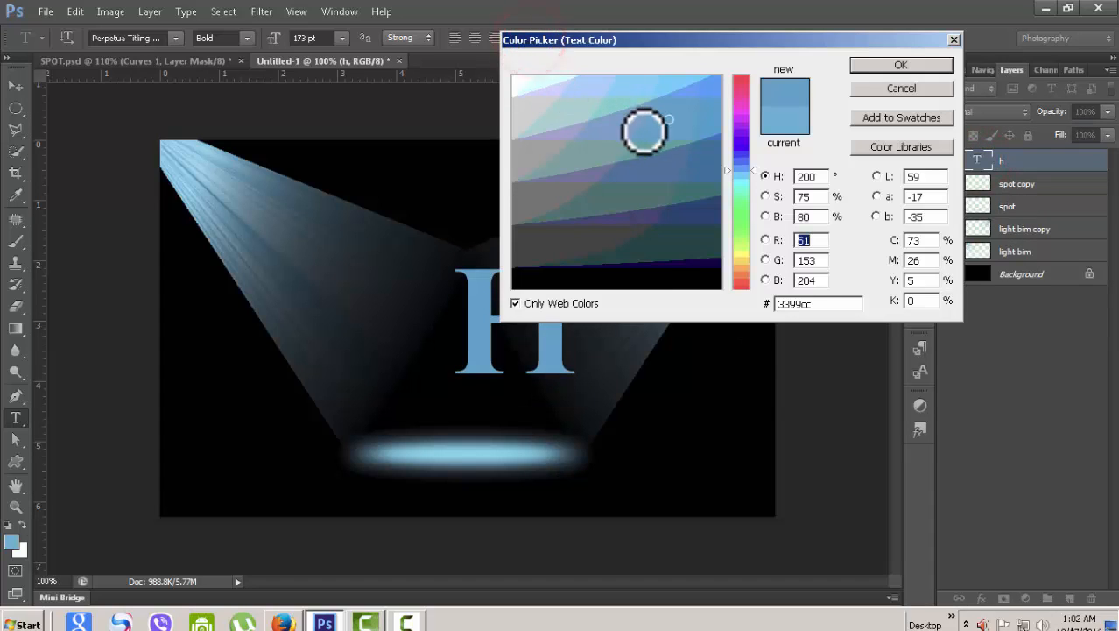
click(666, 281)
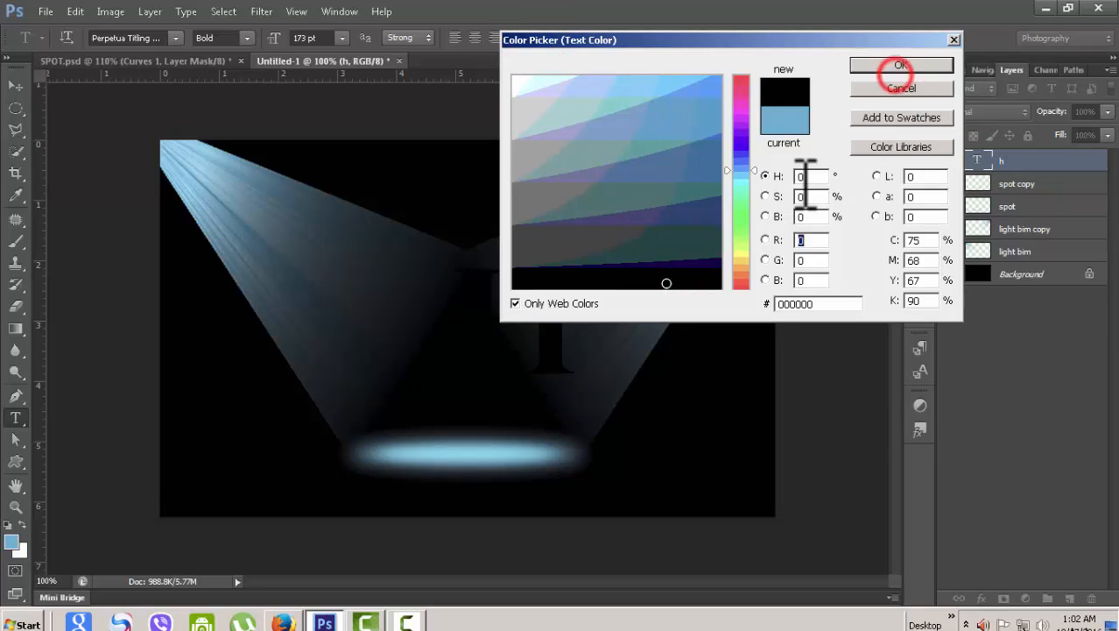
click(905, 68)
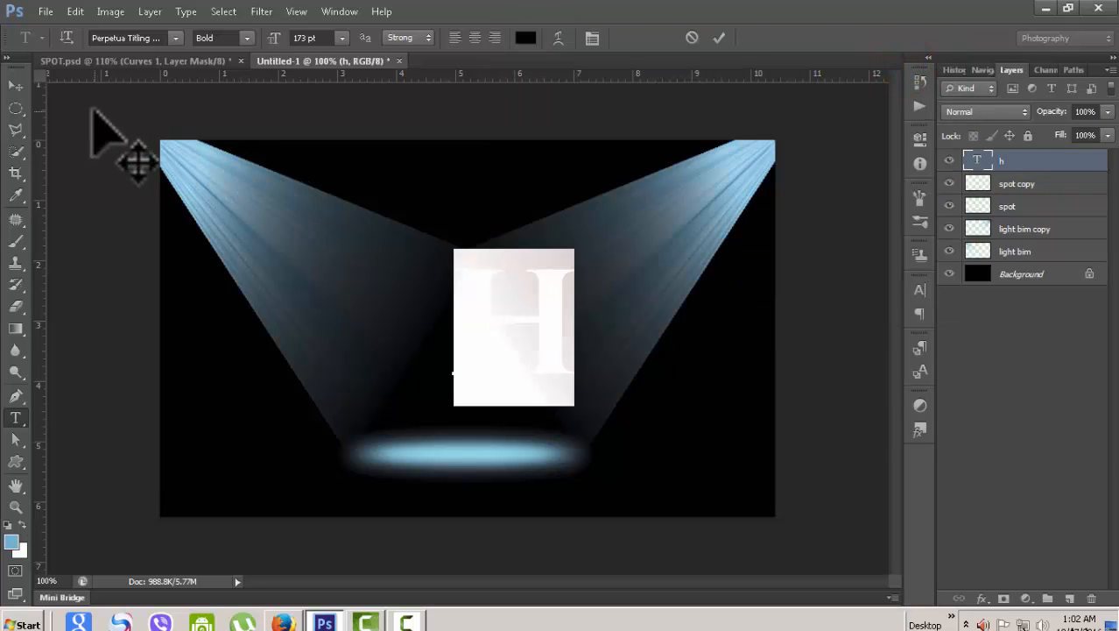
click(1049, 352)
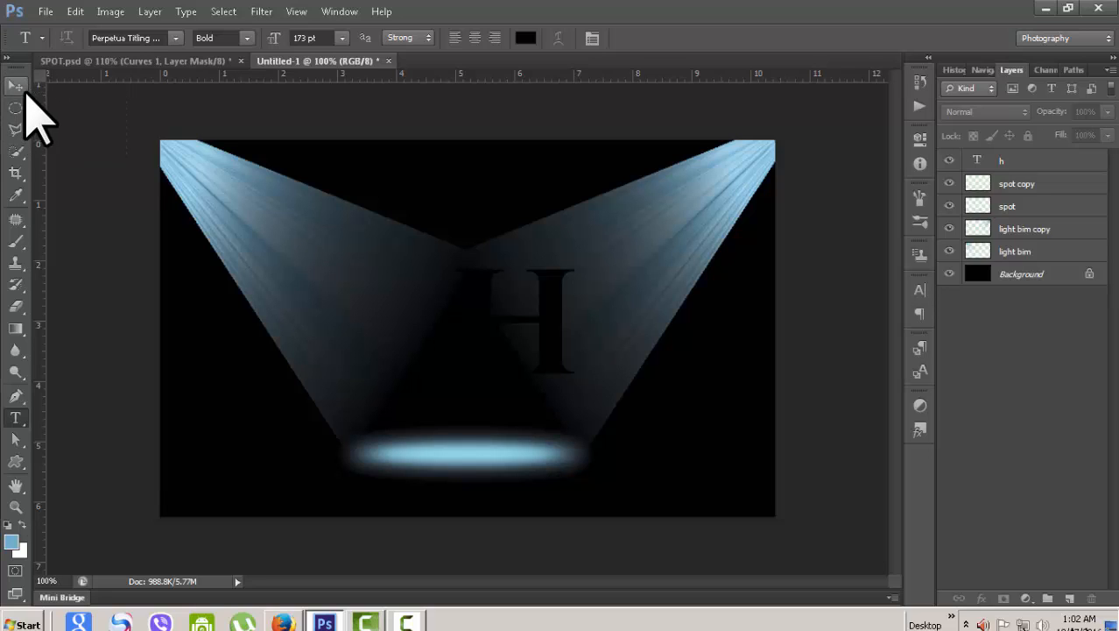
Move the black H down and centre it between the beams so its feet stand within the glowing spot
click(19, 85)
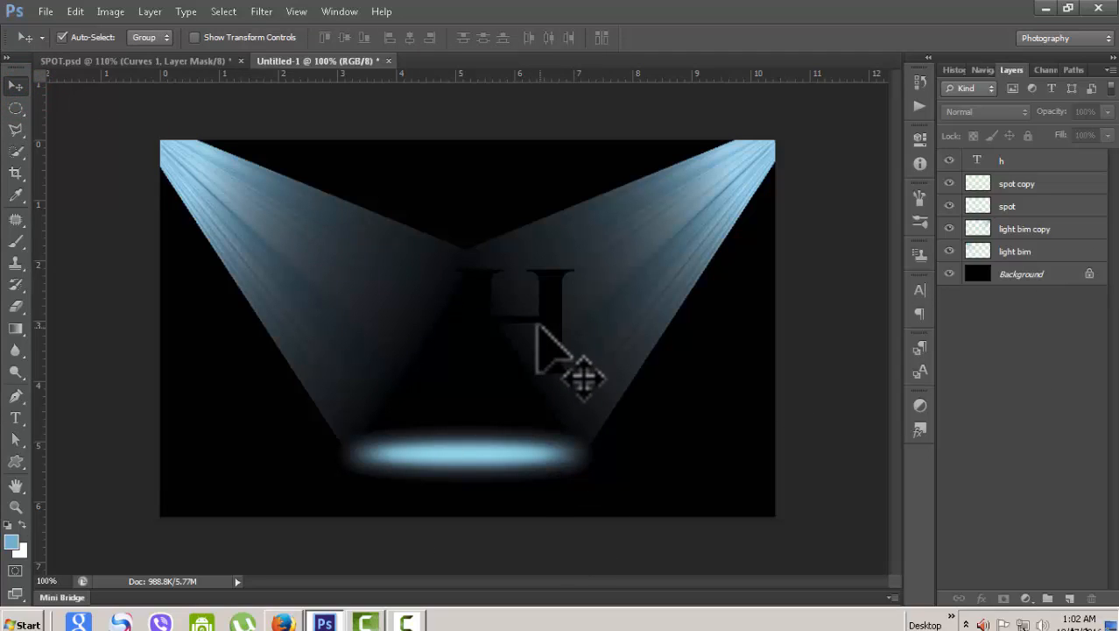
drag(545, 328, 500, 416)
click(499, 403)
Duplicate the H text layer twice, keeping the default names h copy and h copy 2
right_click(1021, 163)
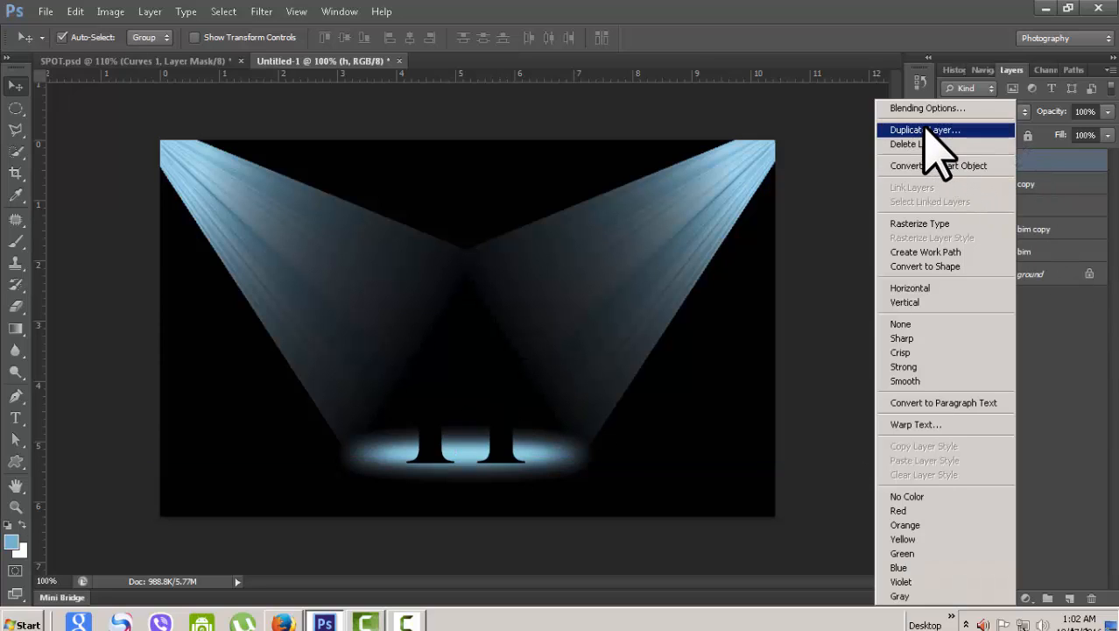
click(926, 130)
click(713, 188)
right_click(1043, 162)
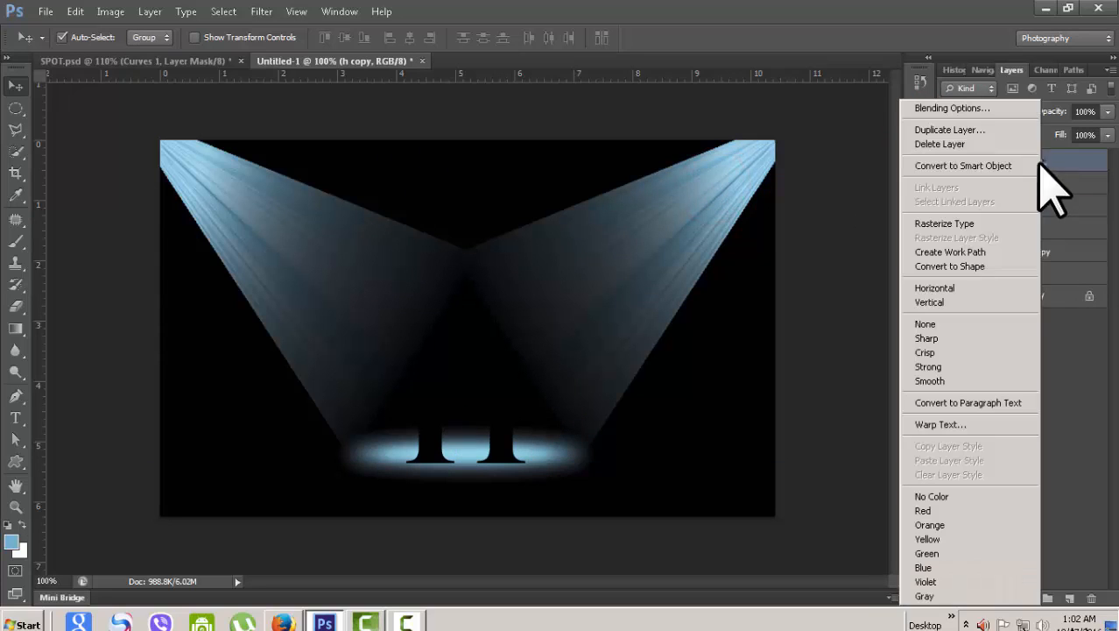
click(932, 129)
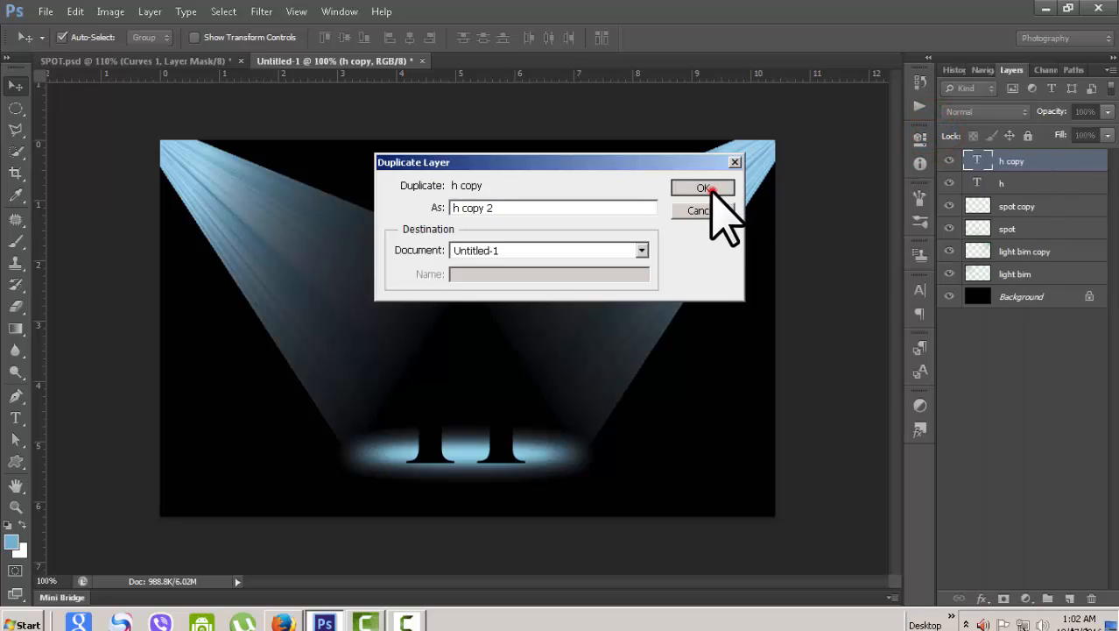
click(717, 186)
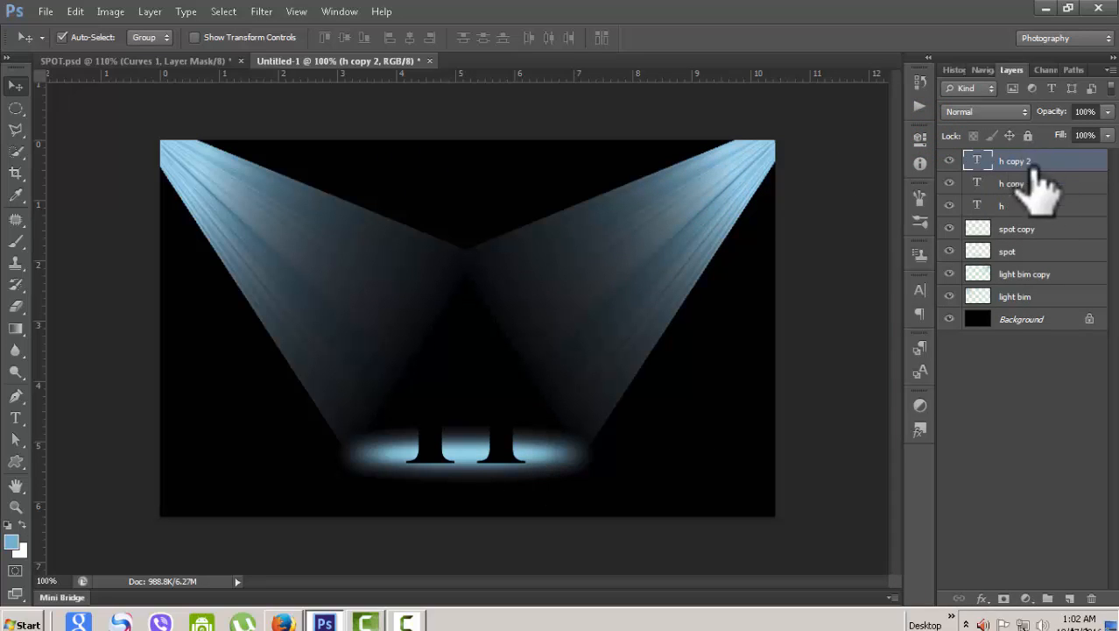
Move the original h layer to the top of the layer stack, above both copies
click(1032, 208)
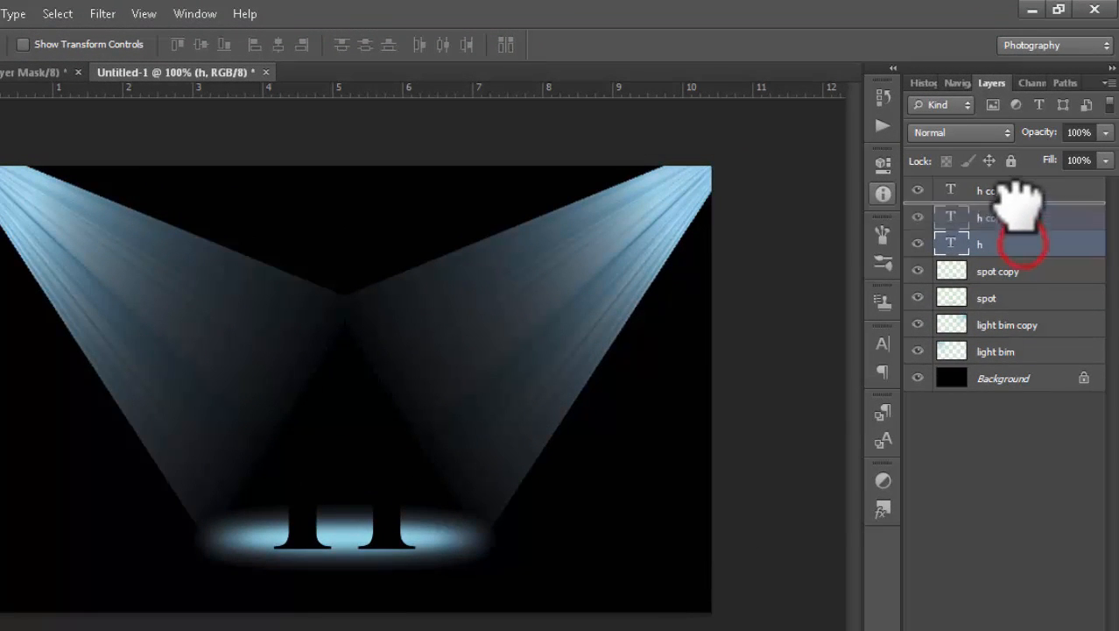
ctrl+click(1033, 165)
drag(1016, 166, 1014, 169)
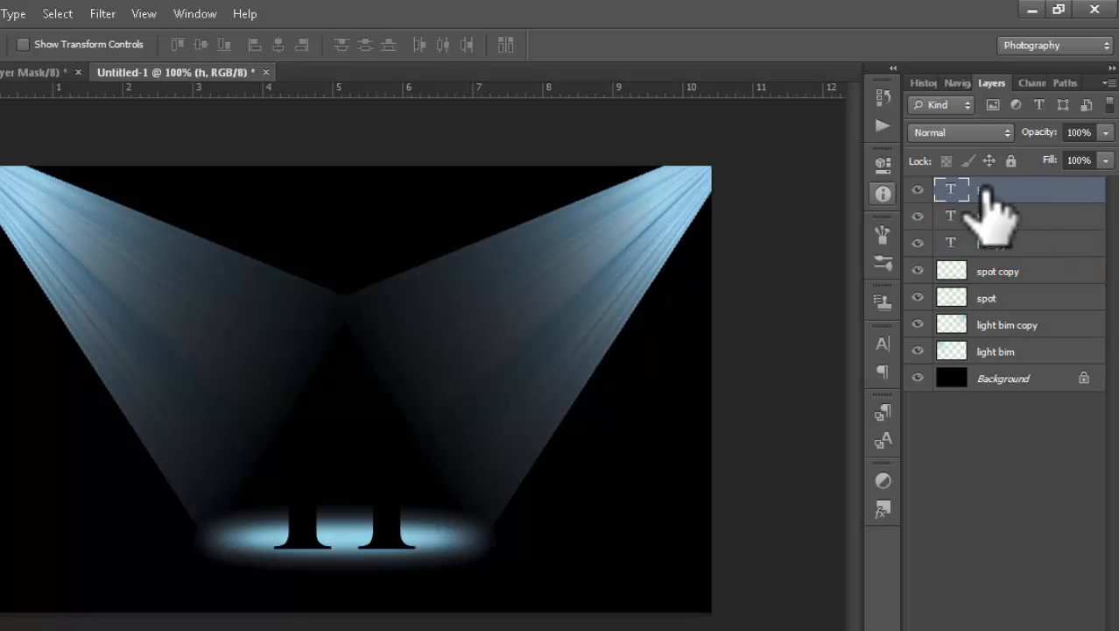
Add an Inner Shadow to the top h layer, with a blue sampled from the left beam and Normal blend mode
double_click(1013, 191)
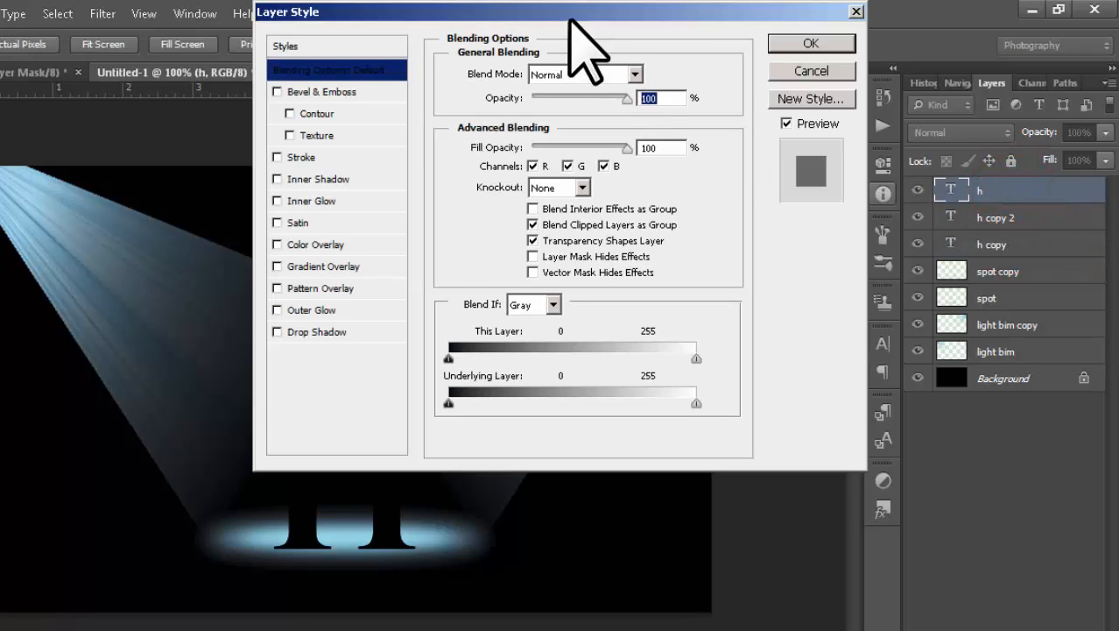
drag(562, 12, 897, 12)
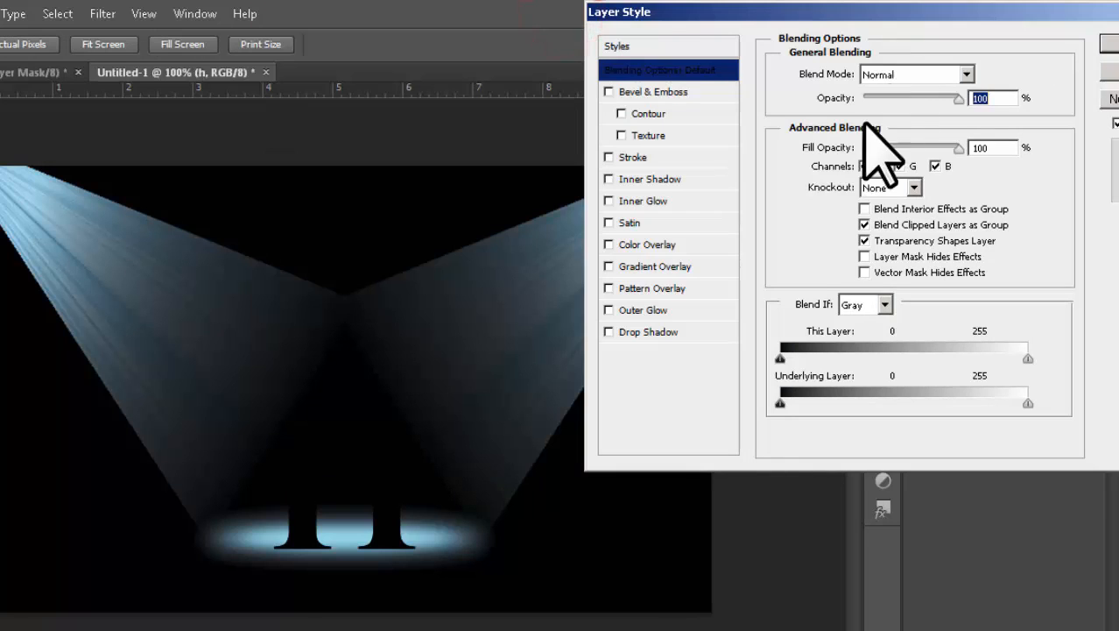
click(608, 179)
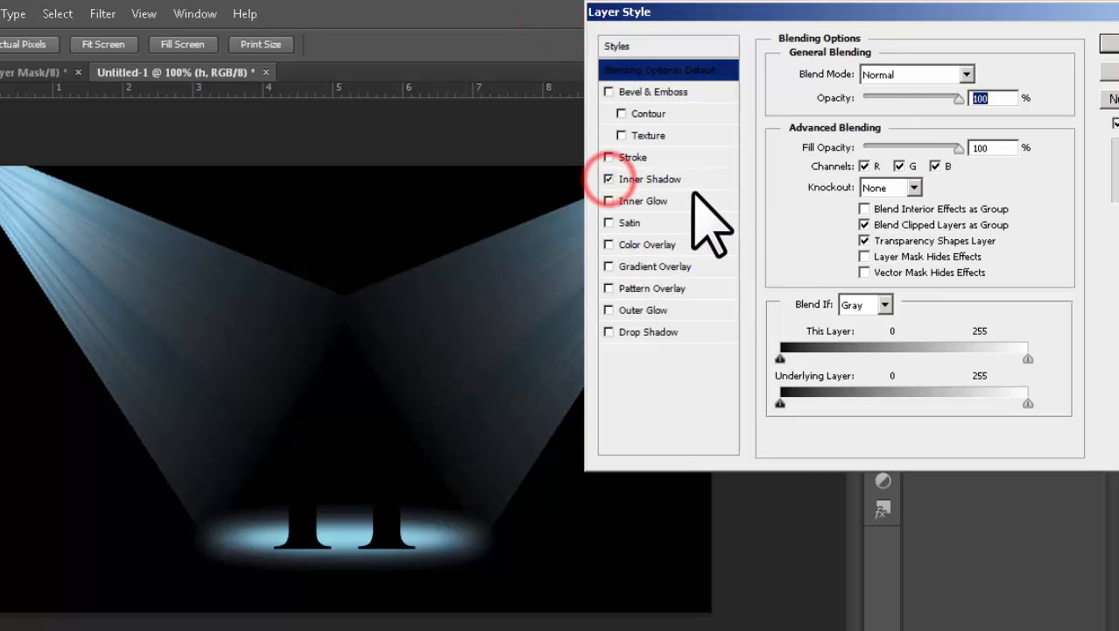
click(985, 76)
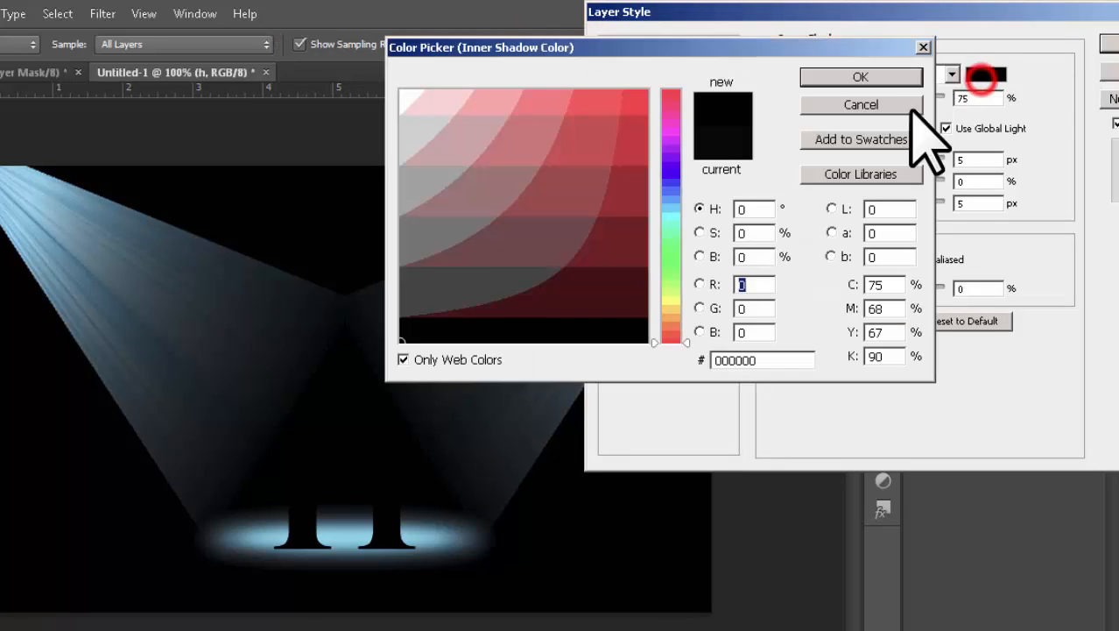
click(80, 260)
click(850, 77)
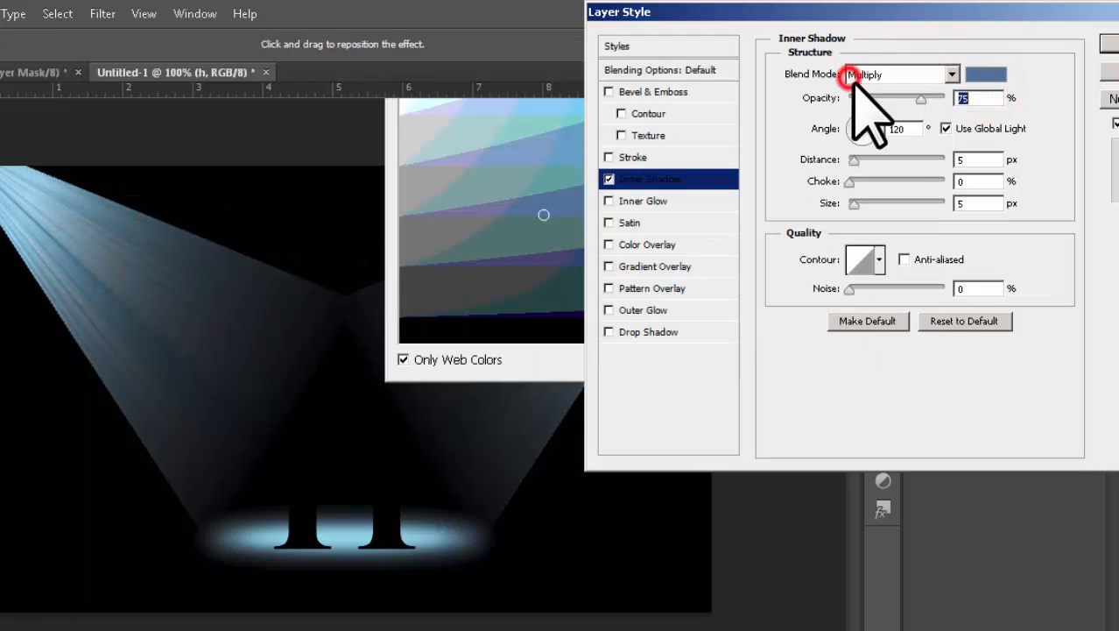
click(946, 74)
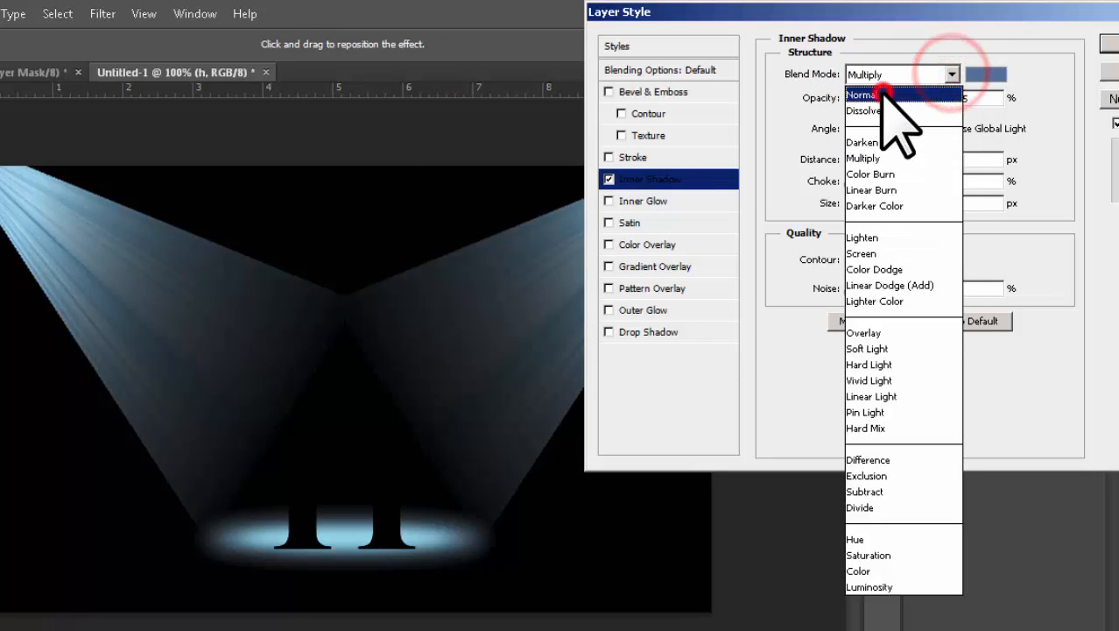
click(933, 91)
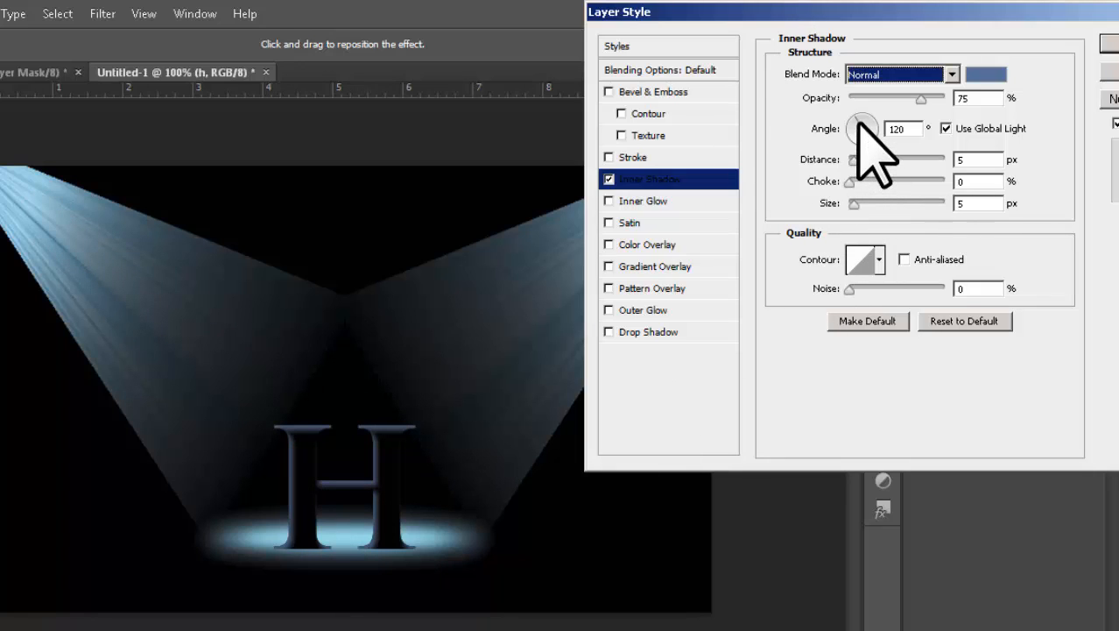
Set the Inner Shadow's angle to 95°, distance to 2 px and size to 3 px, and apply the layer style
drag(859, 117, 854, 121)
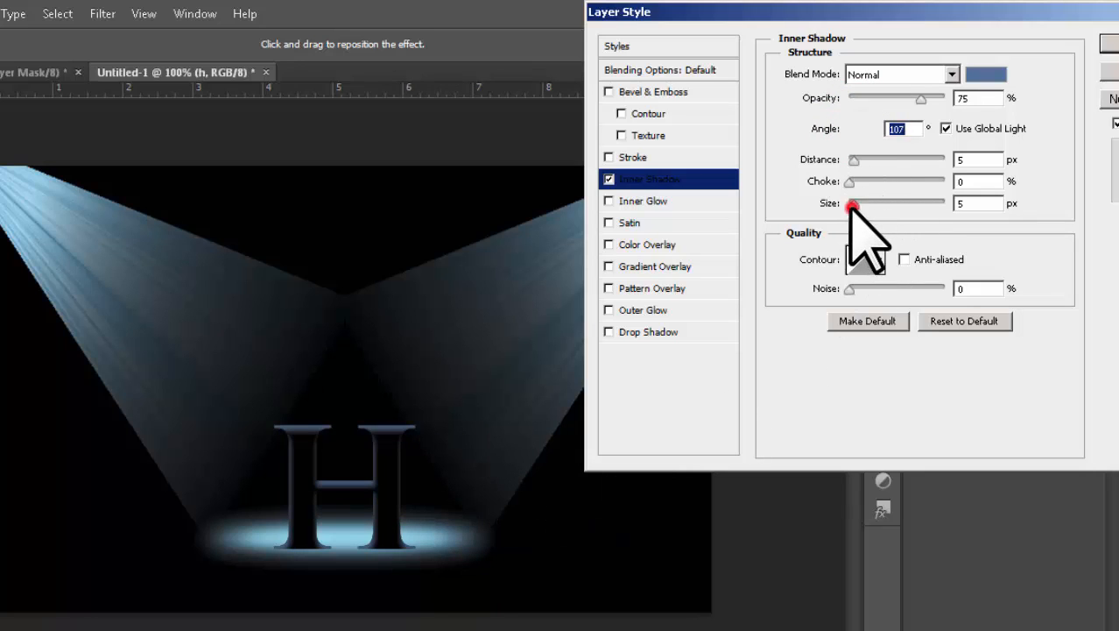
drag(851, 205, 849, 205)
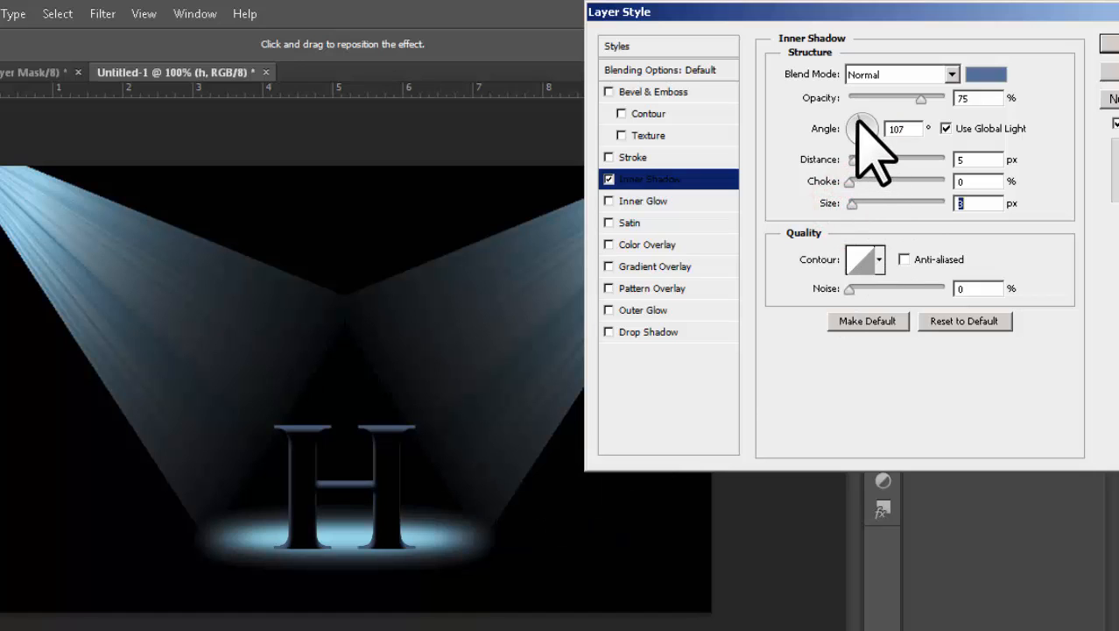
drag(859, 120, 862, 122)
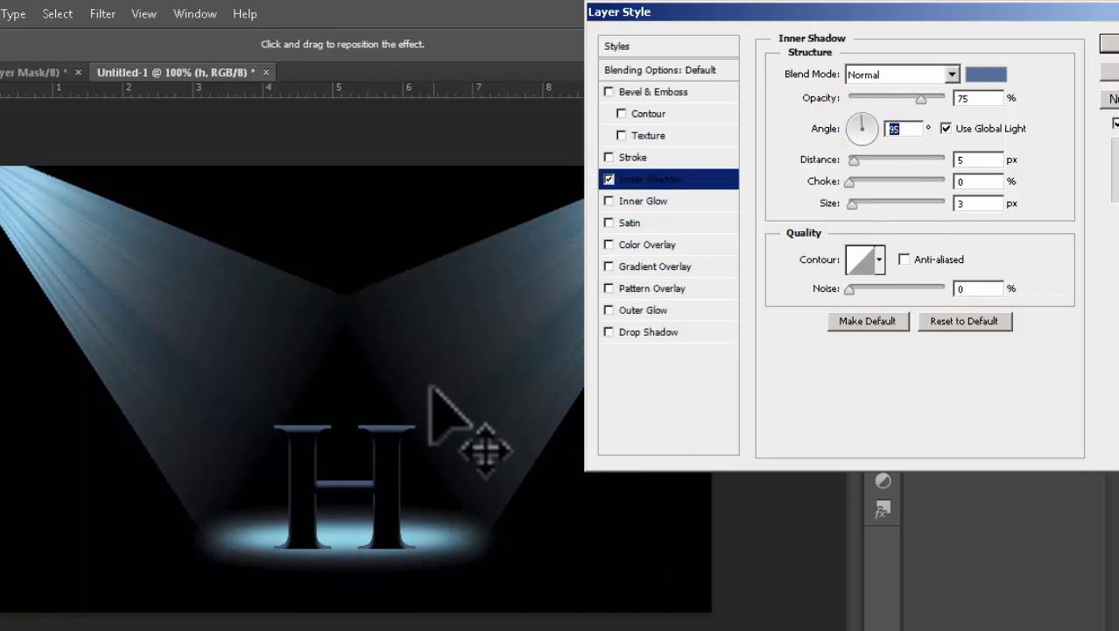
click(855, 160)
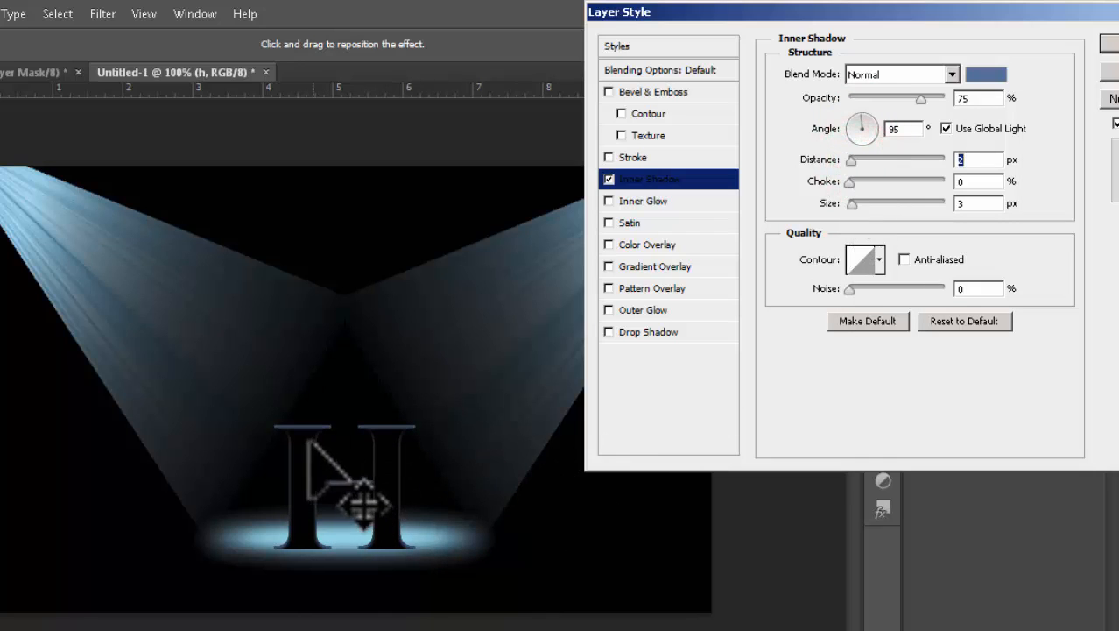
drag(900, 11, 727, 12)
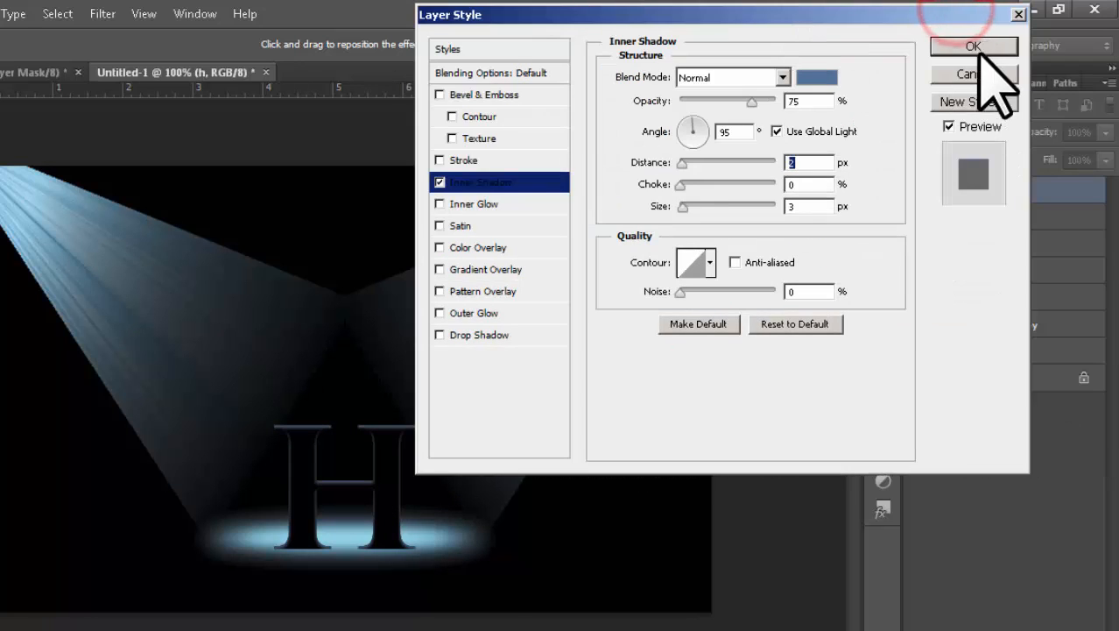
click(990, 42)
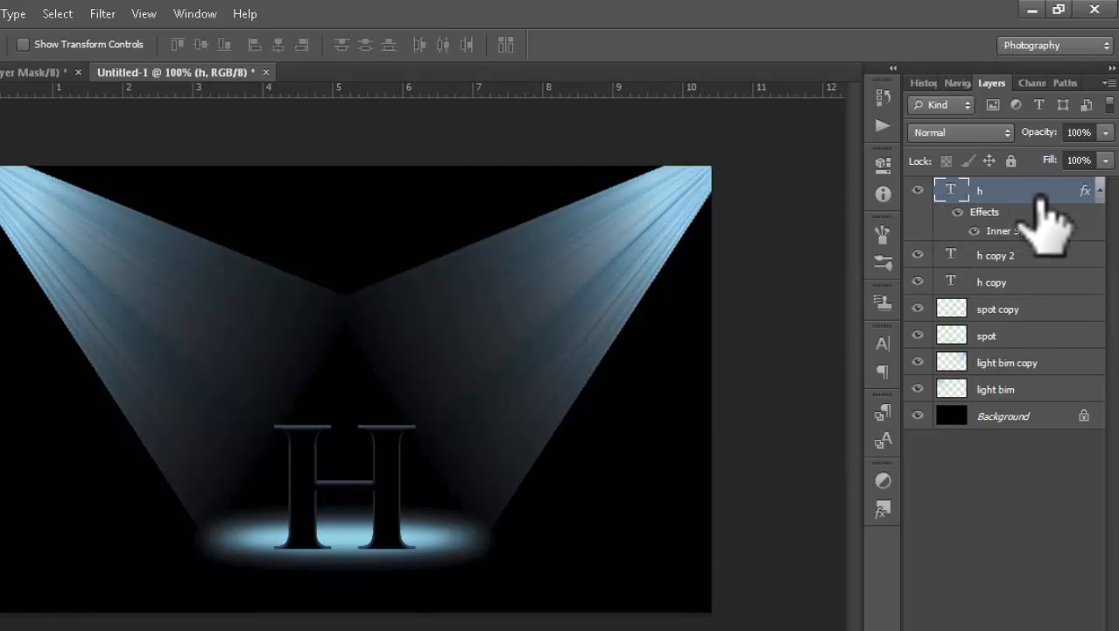
click(1048, 253)
click(1026, 281)
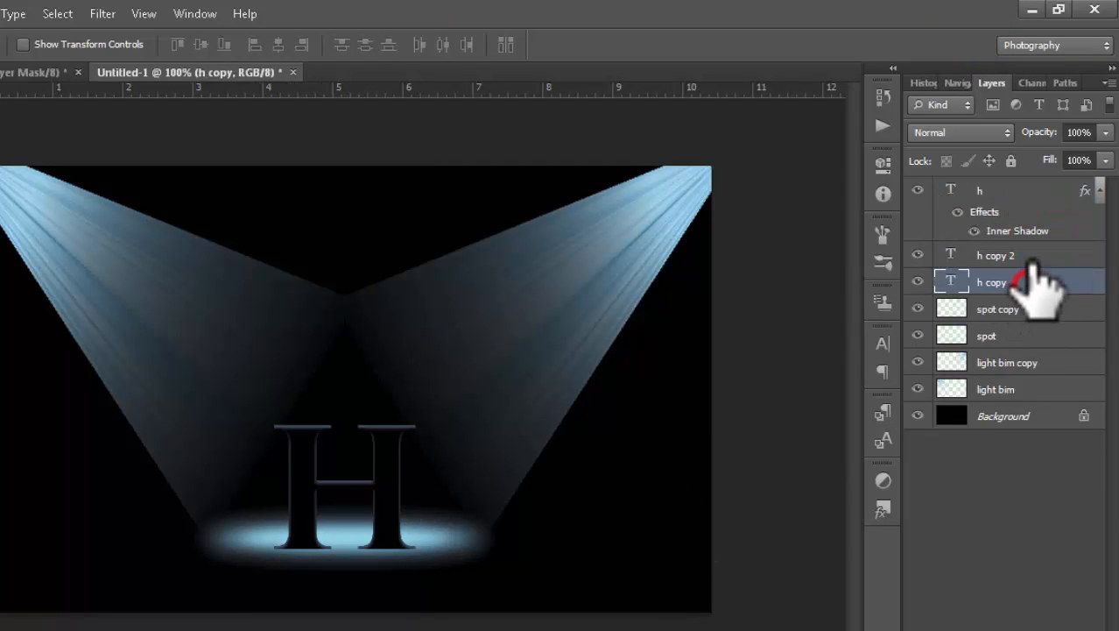
click(1032, 255)
click(1033, 280)
click(1033, 255)
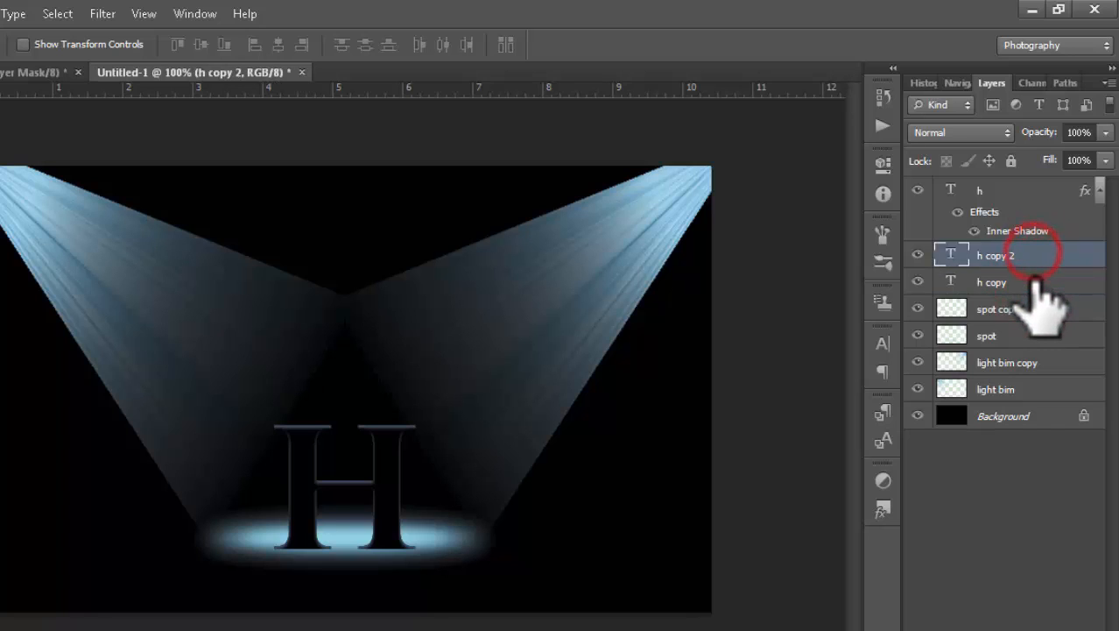
click(1038, 280)
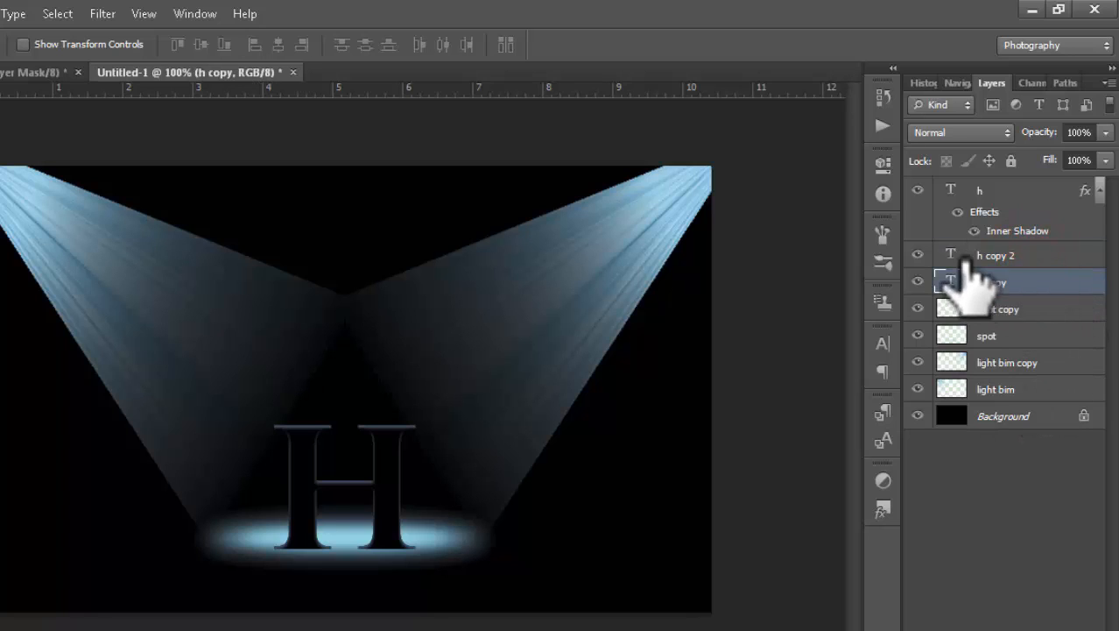
Flip the h copy 2 layer upside down with Free Transform, flatten it to about 44% height and place it at the H's feet
click(1051, 253)
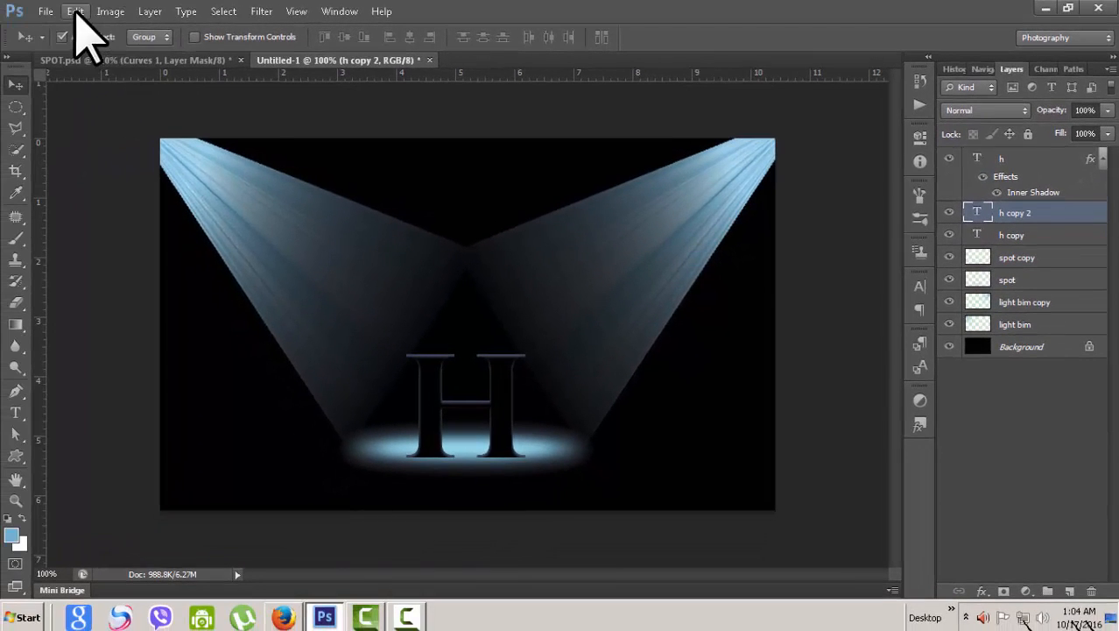
click(75, 10)
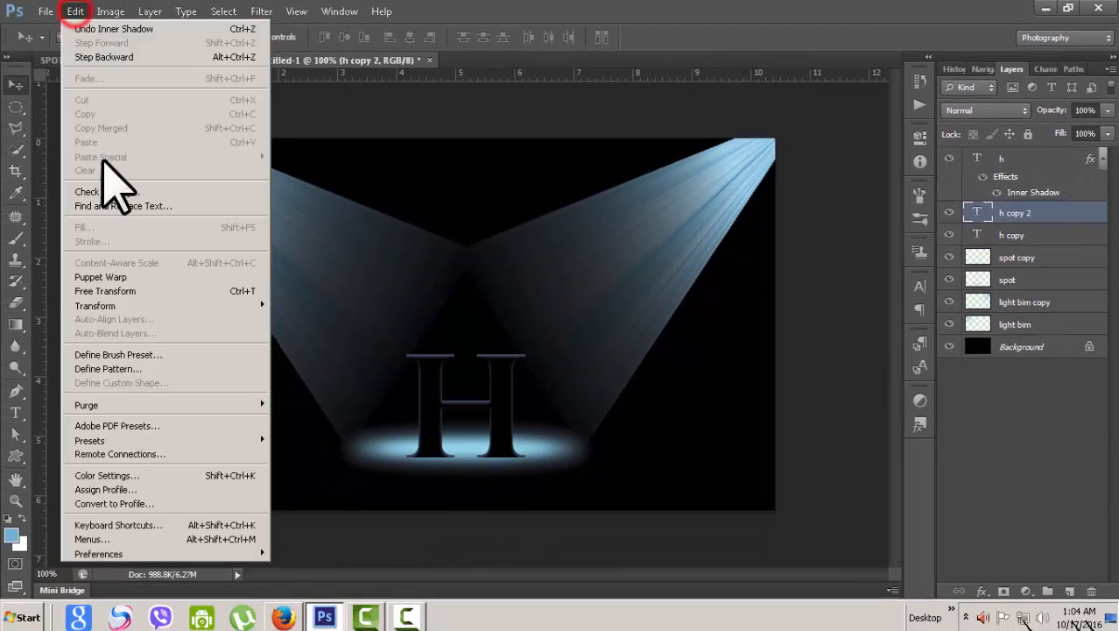
click(109, 291)
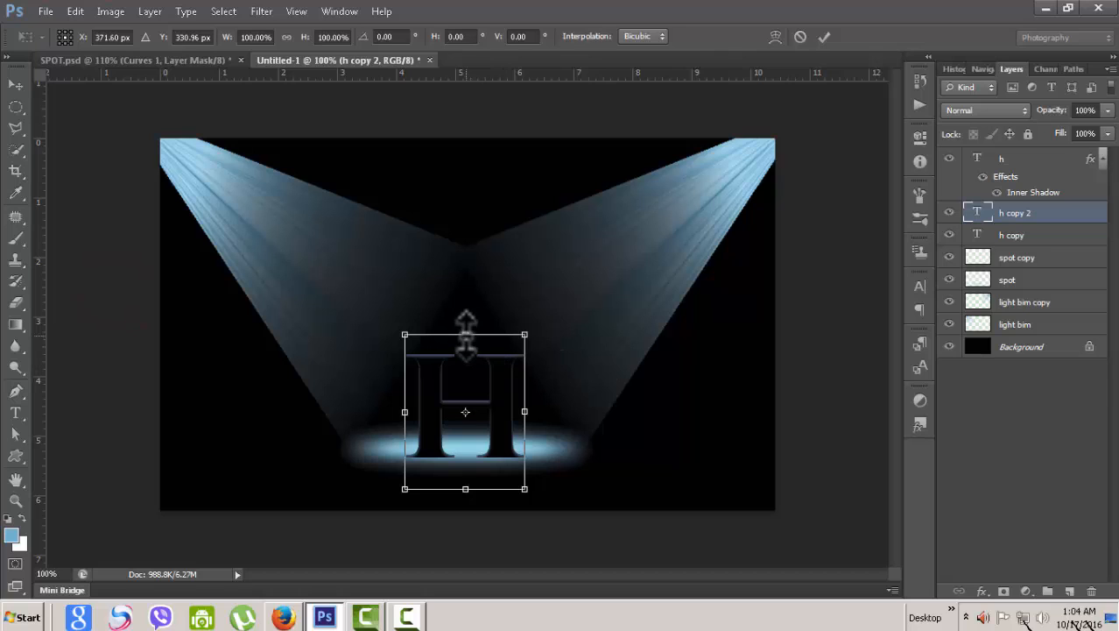
drag(465, 334, 464, 556)
drag(494, 506, 498, 458)
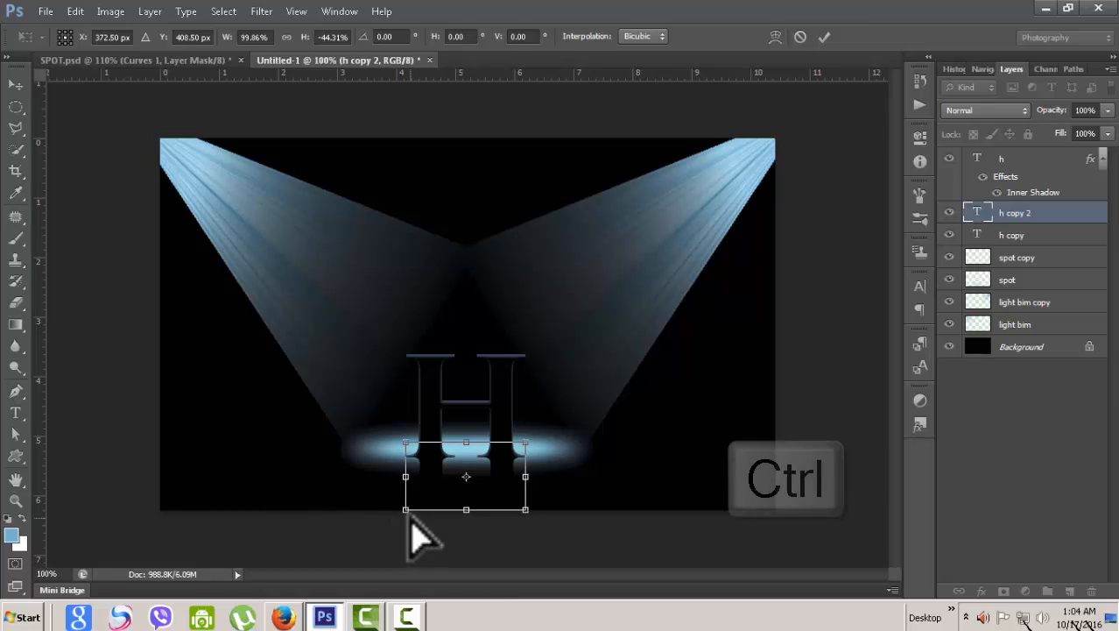
Skew the flipped h copy 2 about 59° to the left at about 34% height, align it with the H's feet and commit
drag(405, 509, 383, 497)
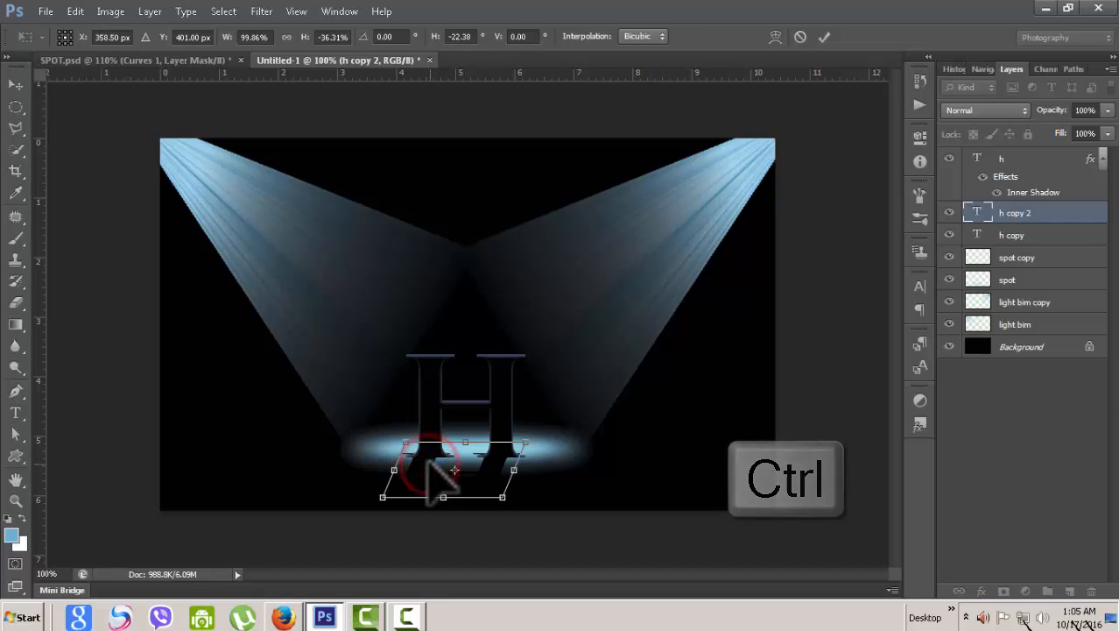
drag(499, 506, 428, 499)
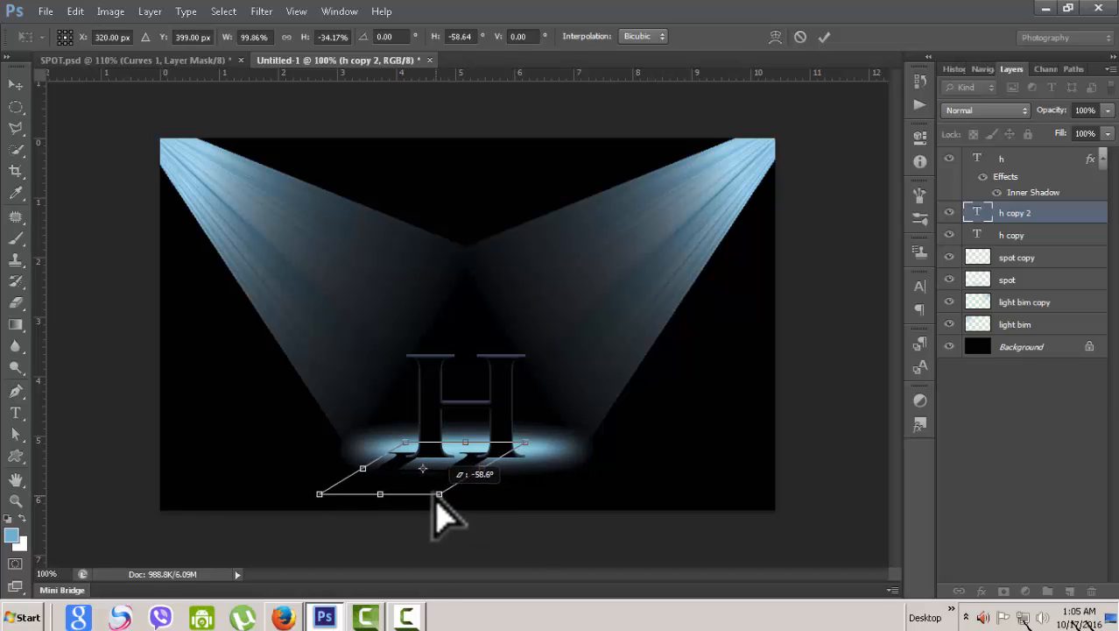
drag(468, 461, 481, 470)
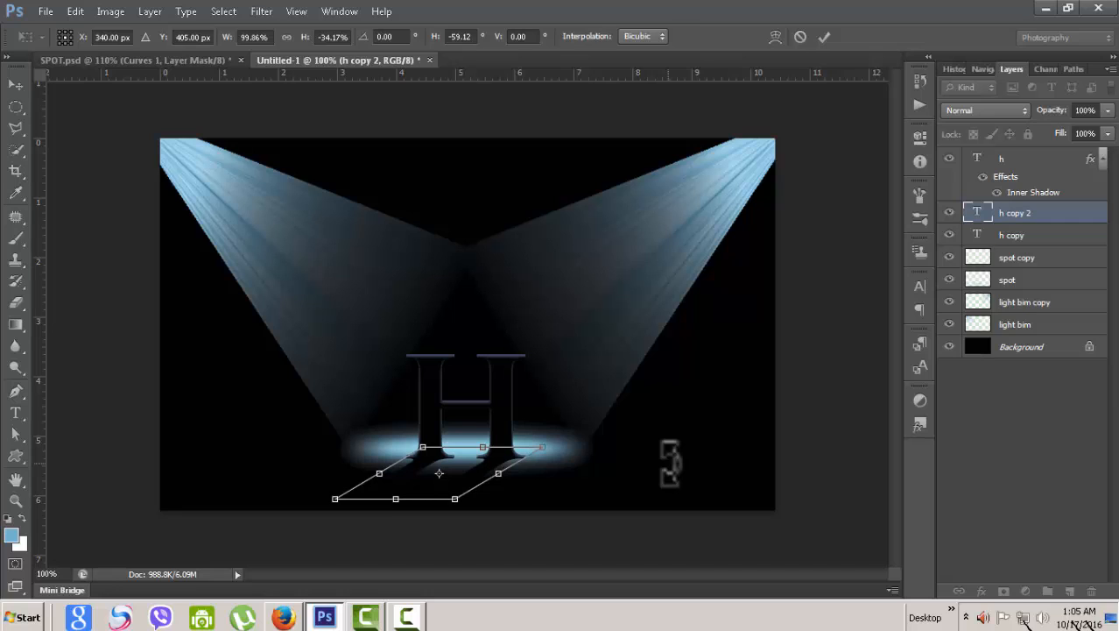
click(822, 35)
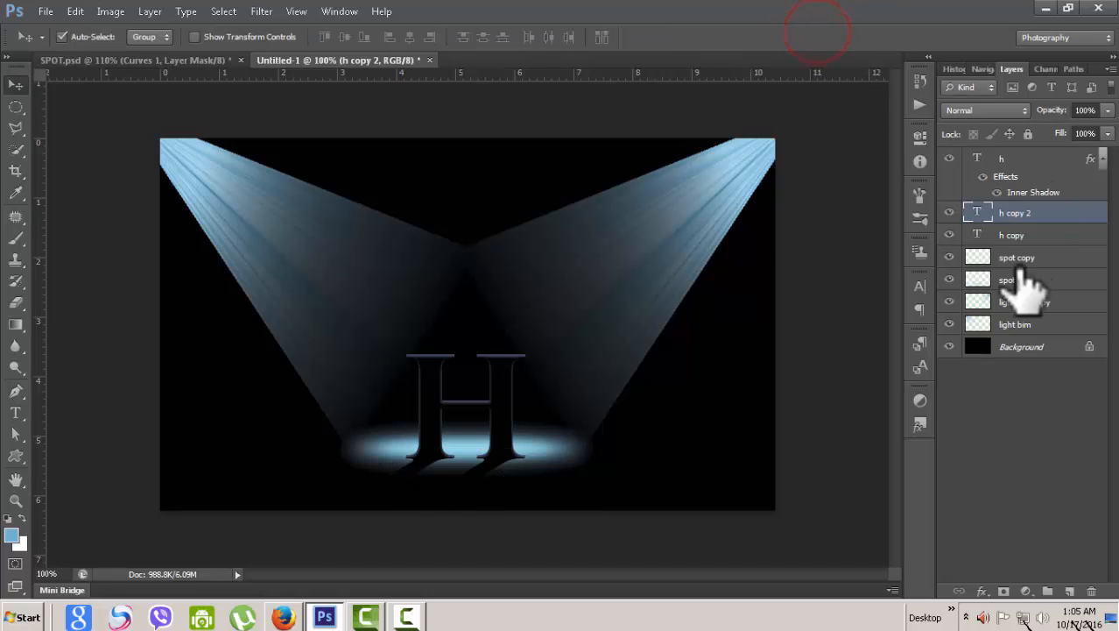
Flip the h copy layer upside down with Free Transform, flatten it to about 52% height and place it at the H's feet
click(1045, 234)
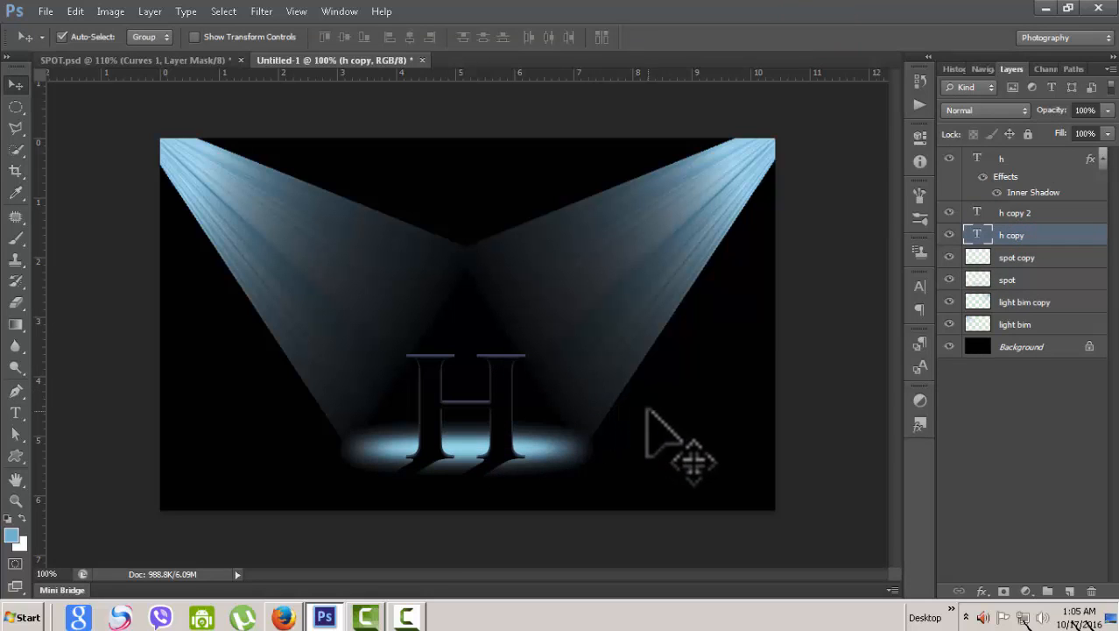
key(ctrl+t)
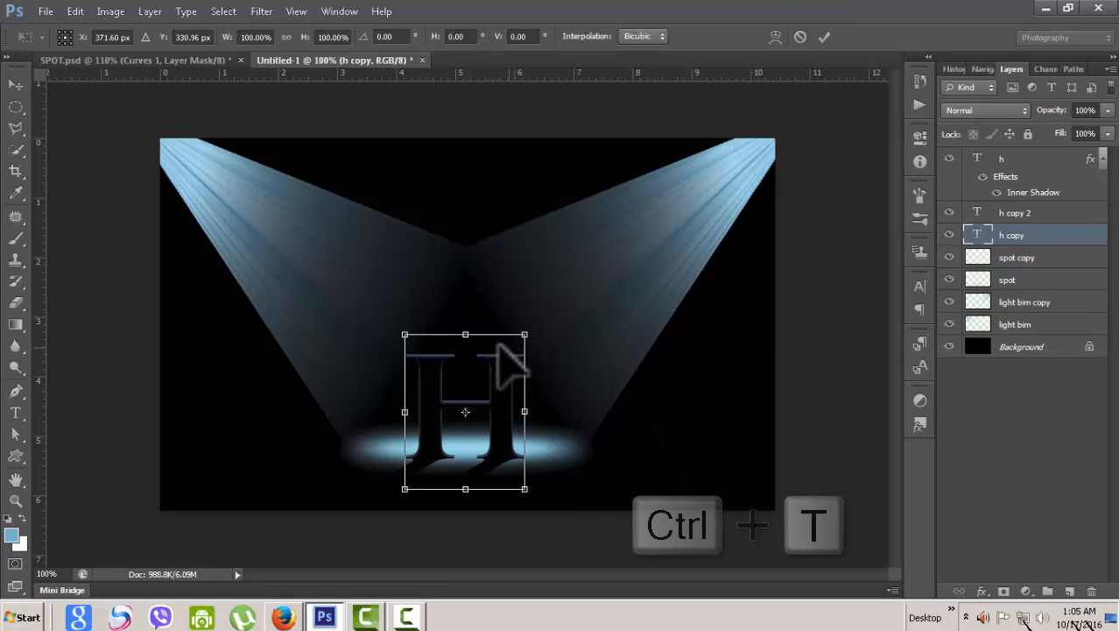
drag(465, 334, 523, 480)
scroll(569, 495, up, 3)
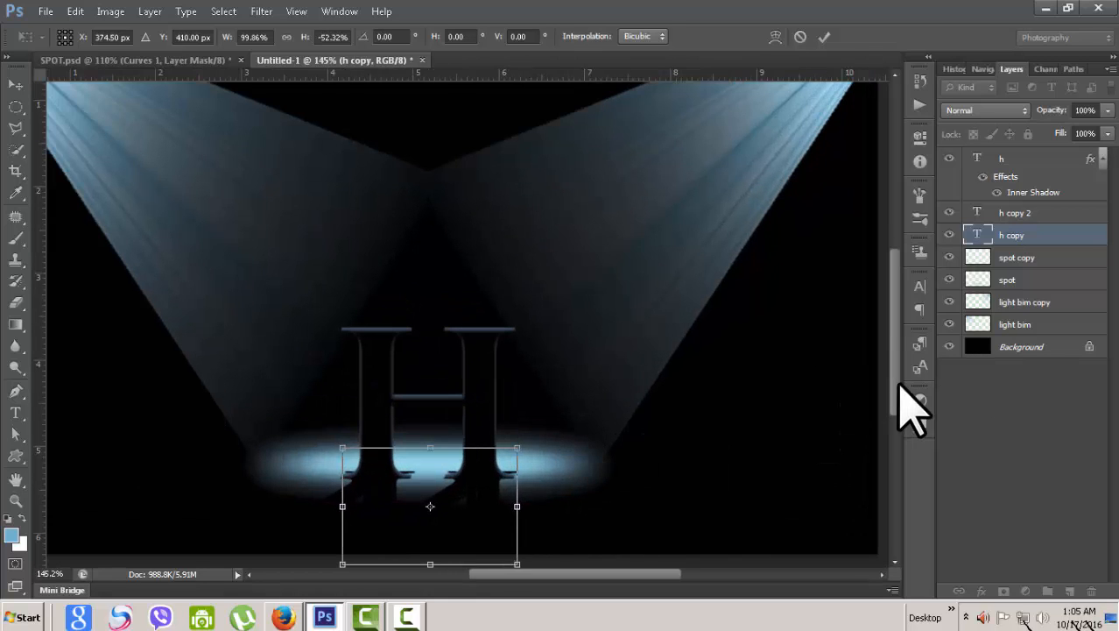
click(892, 386)
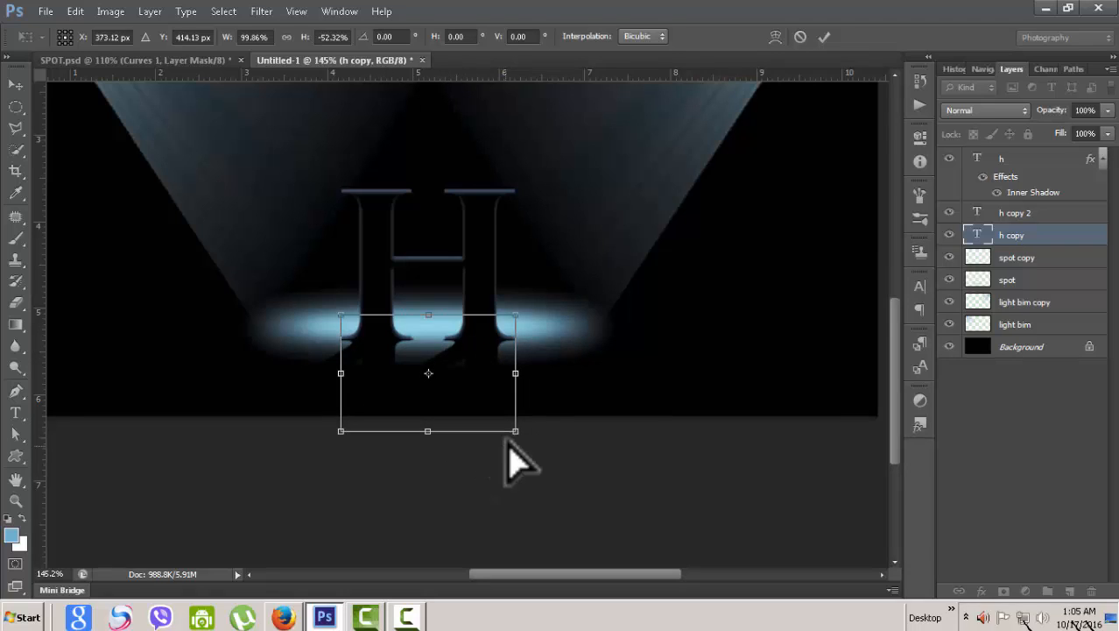
Skew the flipped h copy about 29° to the right at about 47% height, align it with the H's feet and commit
drag(342, 431, 400, 419)
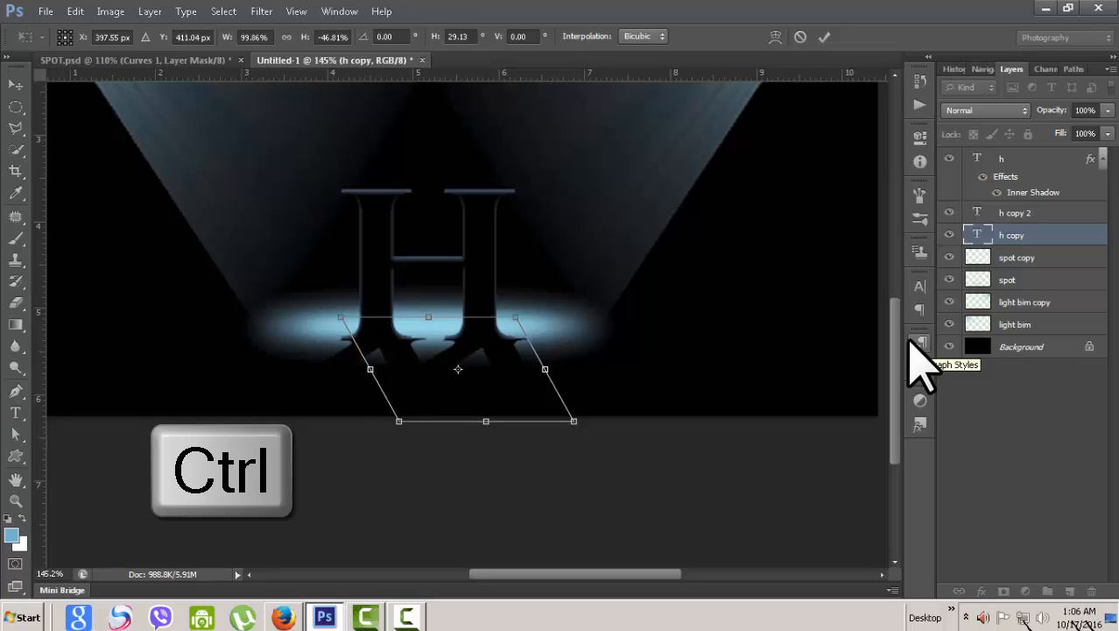
key(Left)
key(Left)
key(Left)
key(Left)
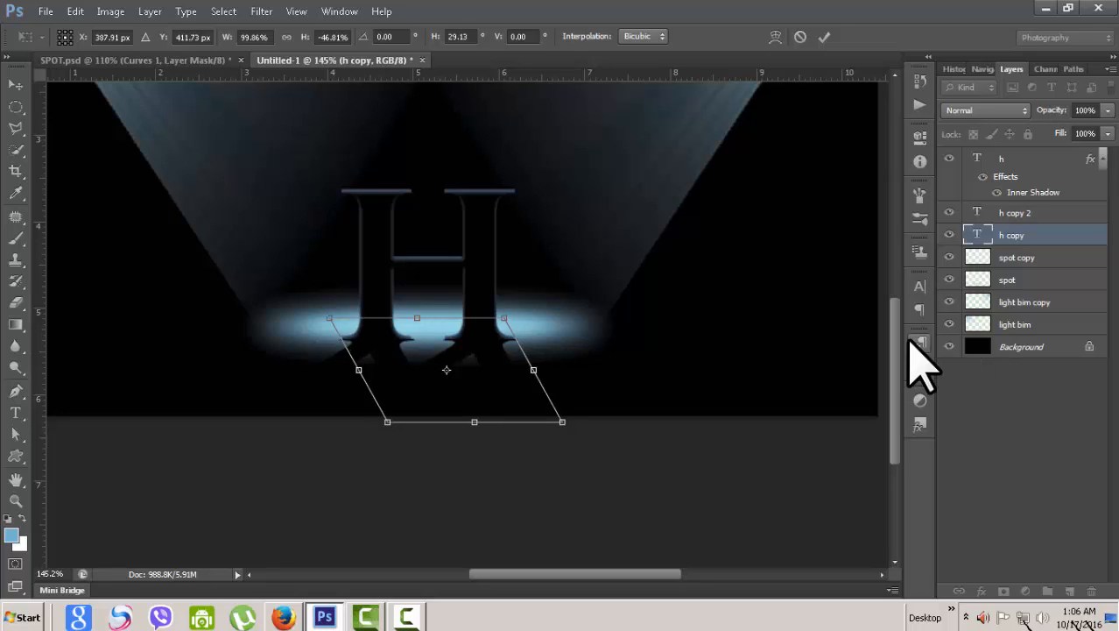
click(824, 37)
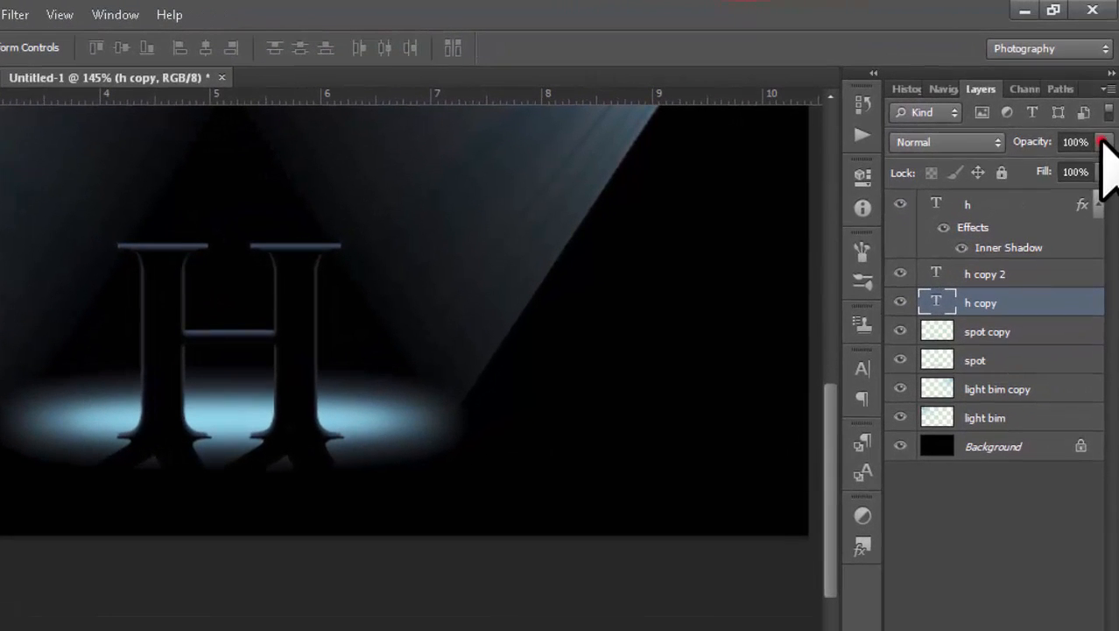
Lower the opacity of the h copy shadow layer to 50% and of the h copy 2 shadow layer to 46%
click(1108, 110)
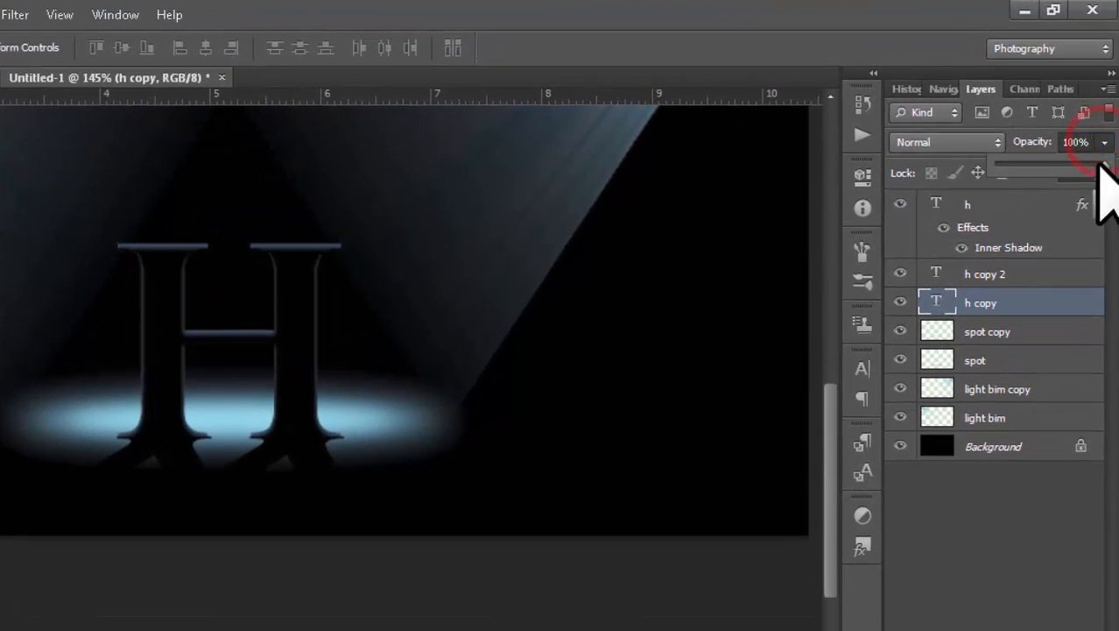
drag(1104, 129, 1051, 166)
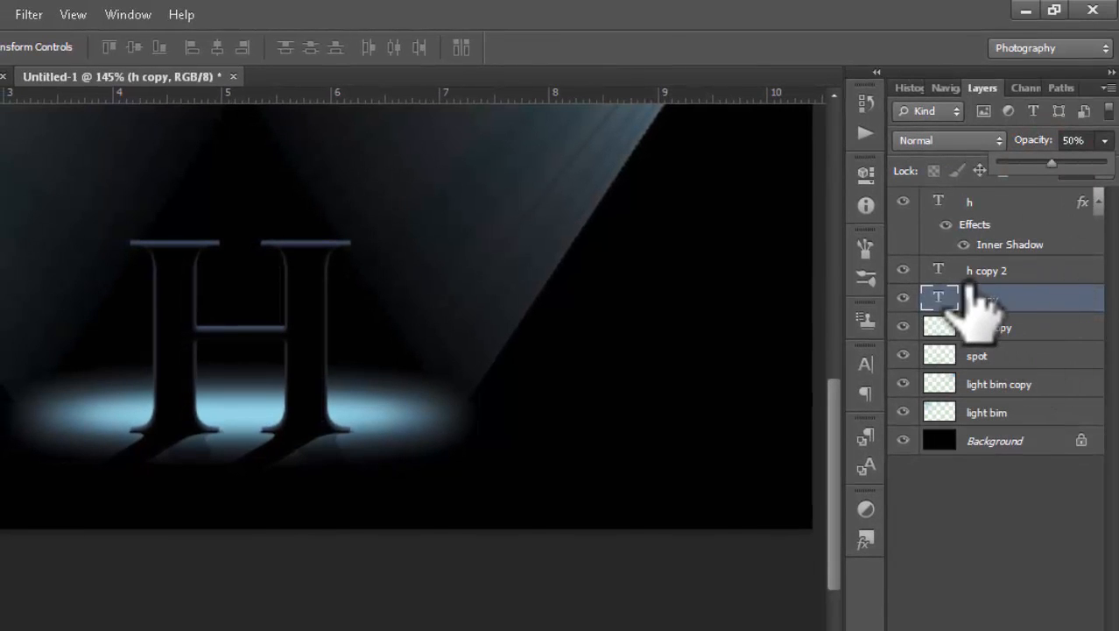
click(1020, 271)
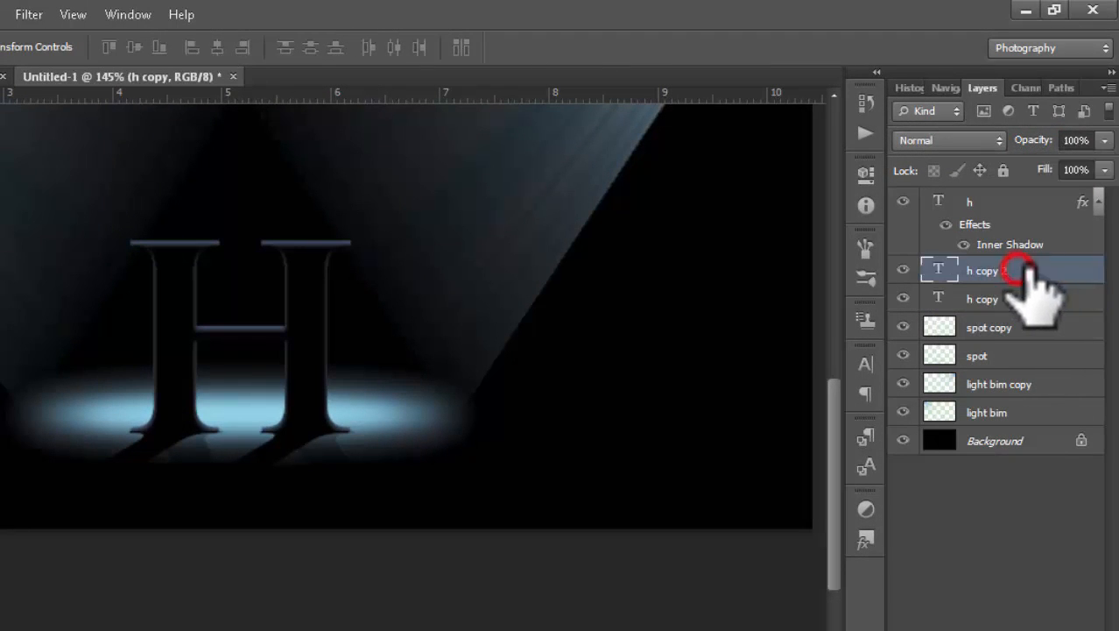
click(1103, 141)
drag(1102, 164, 1045, 165)
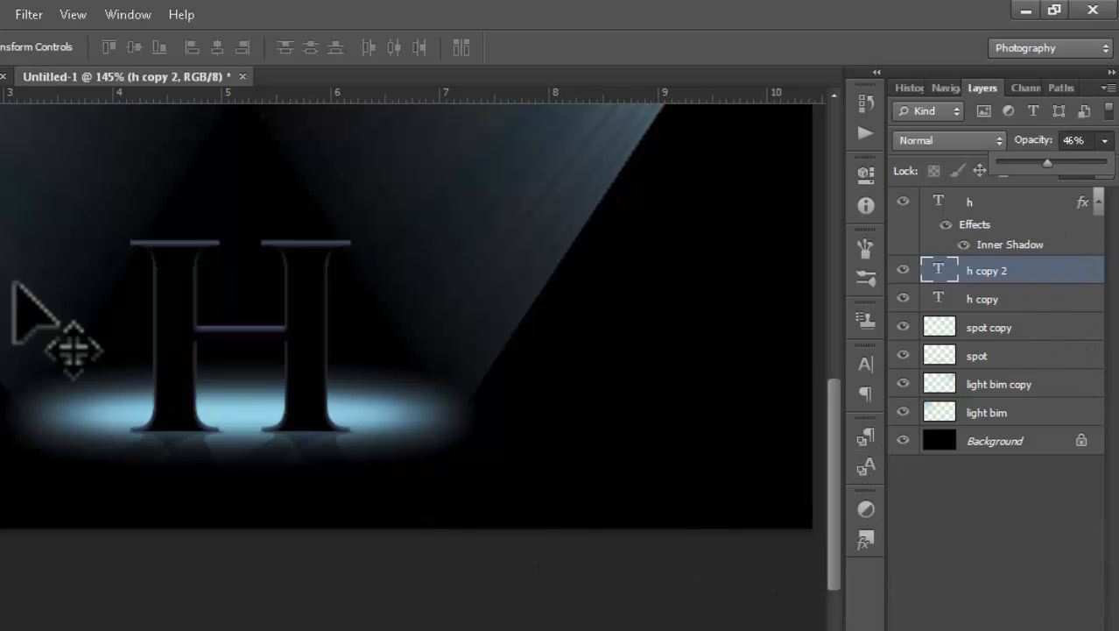
click(649, 35)
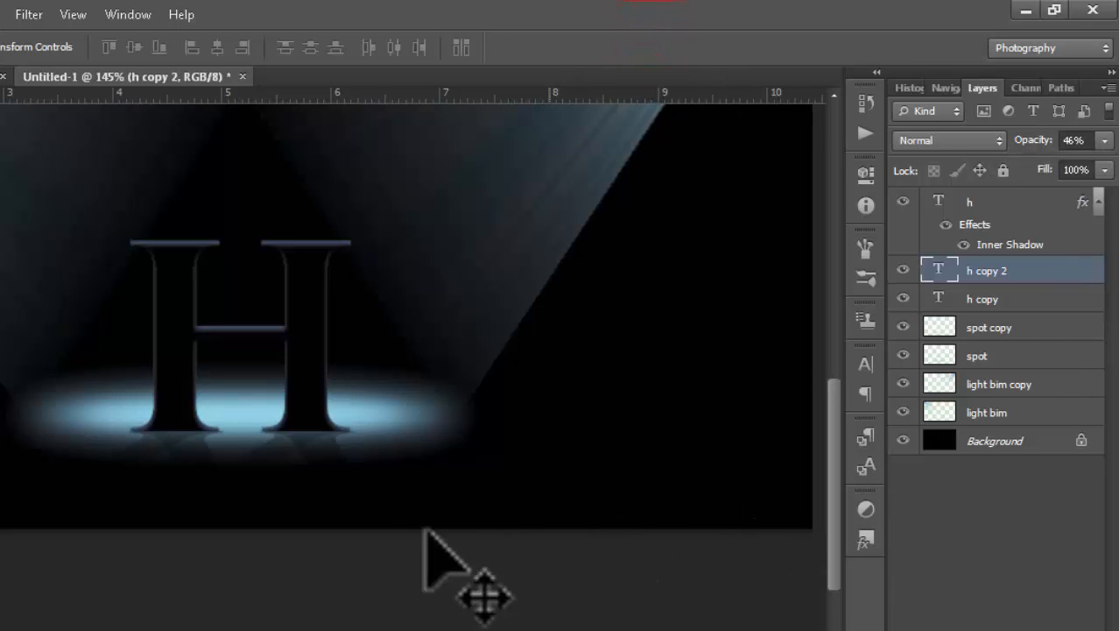
Move the h letter slightly up on the light spot and bring both shadow layers, h copy and h copy 2, up to its feet
scroll(407, 507, up, 1)
scroll(407, 507, down, 2)
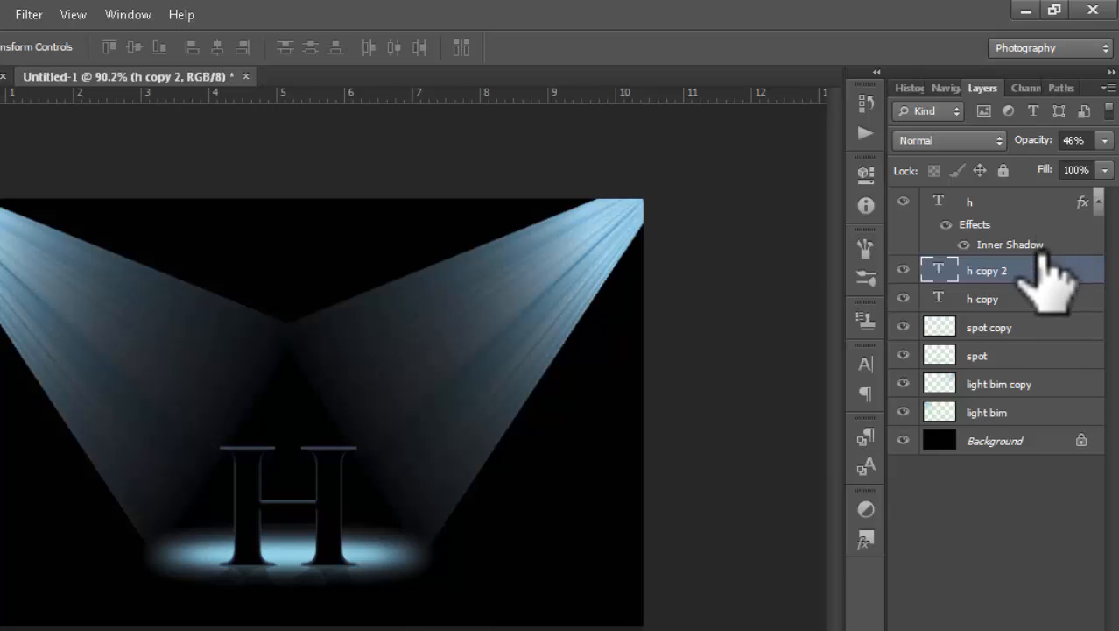
click(1005, 200)
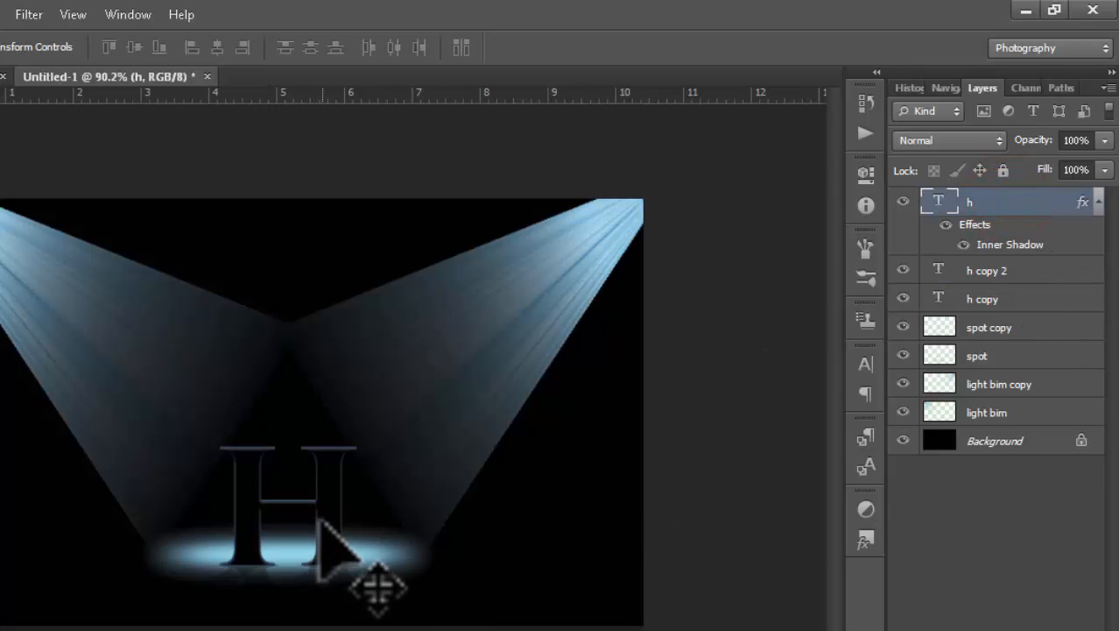
mouse_move(321, 518)
mouse_down()
mouse_move(326, 529)
mouse_move(326, 502)
mouse_up()
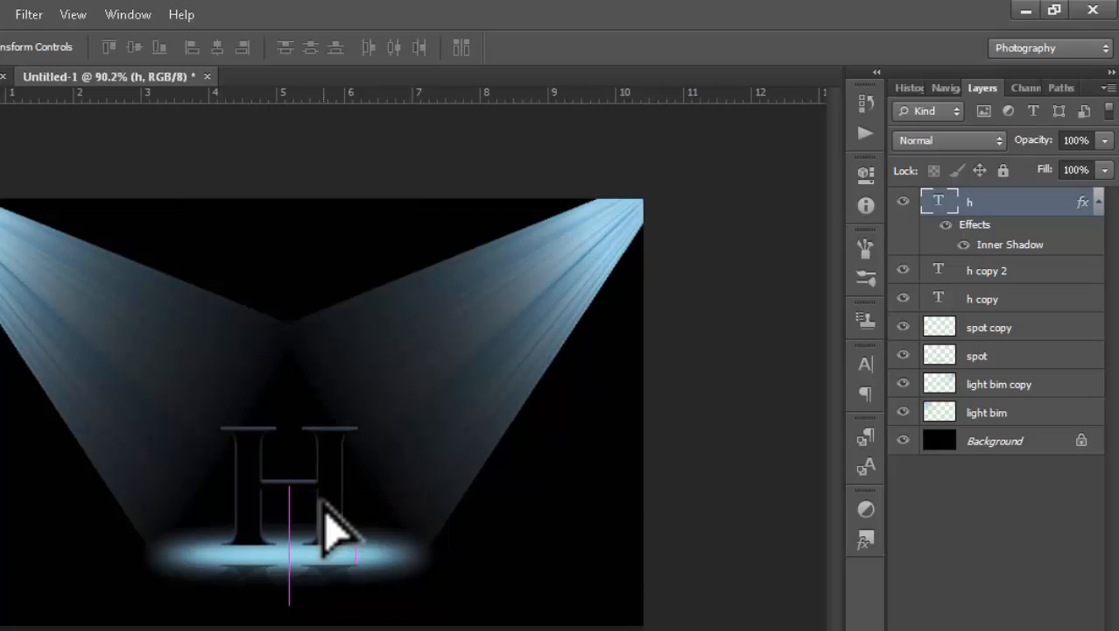
click(1078, 273)
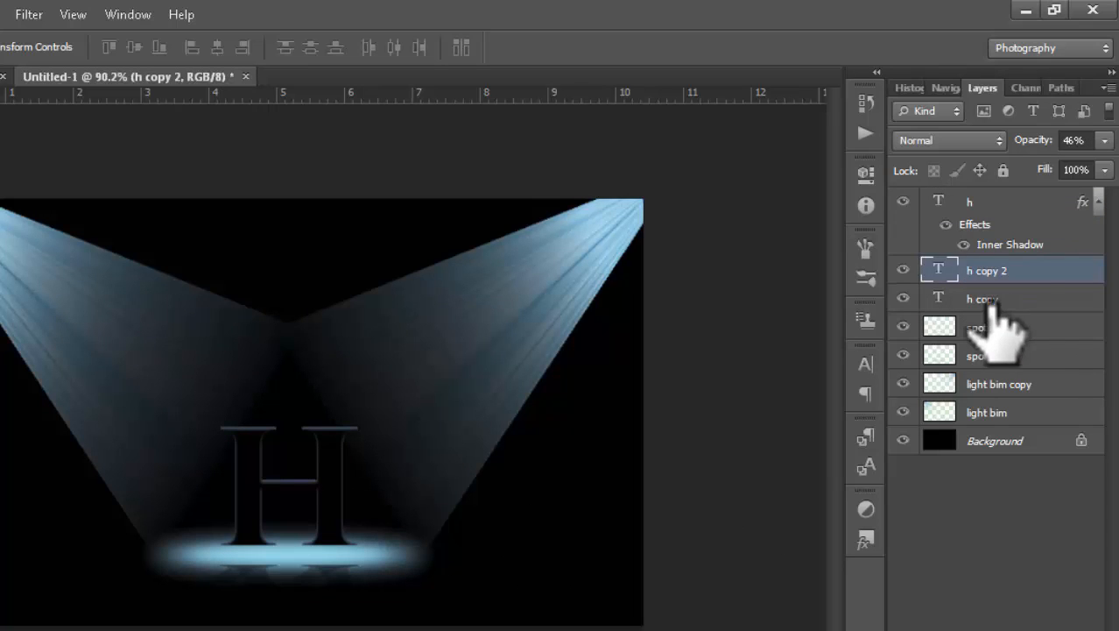
shift+click(1016, 300)
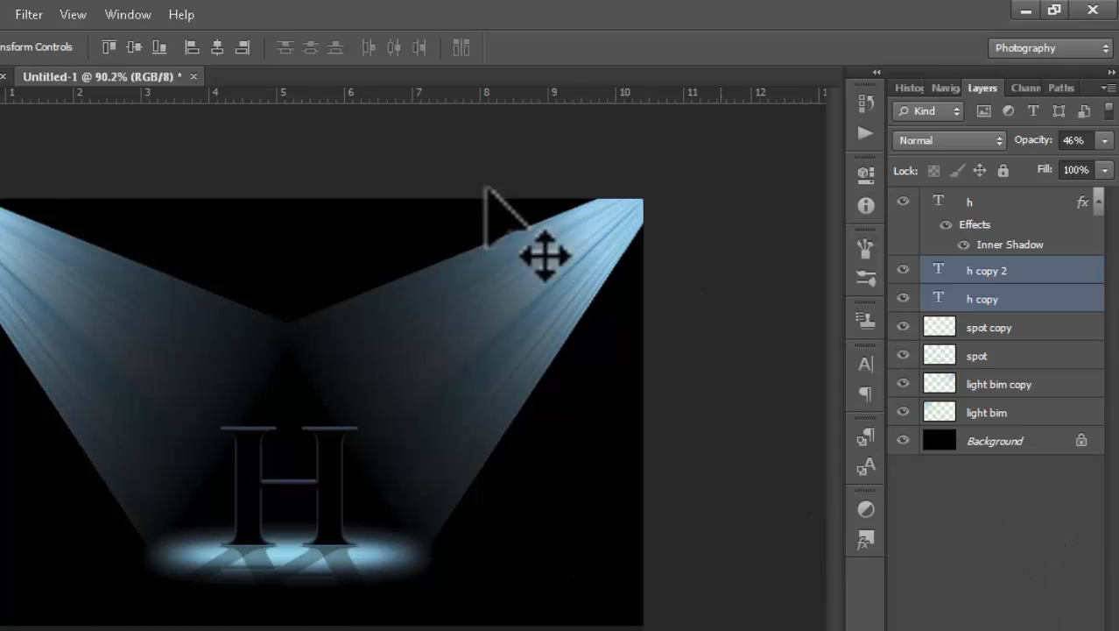
Add a Curves adjustment above the h layer, raising the highlights from input 186 to output 247 and keeping the black point at 0
click(1066, 207)
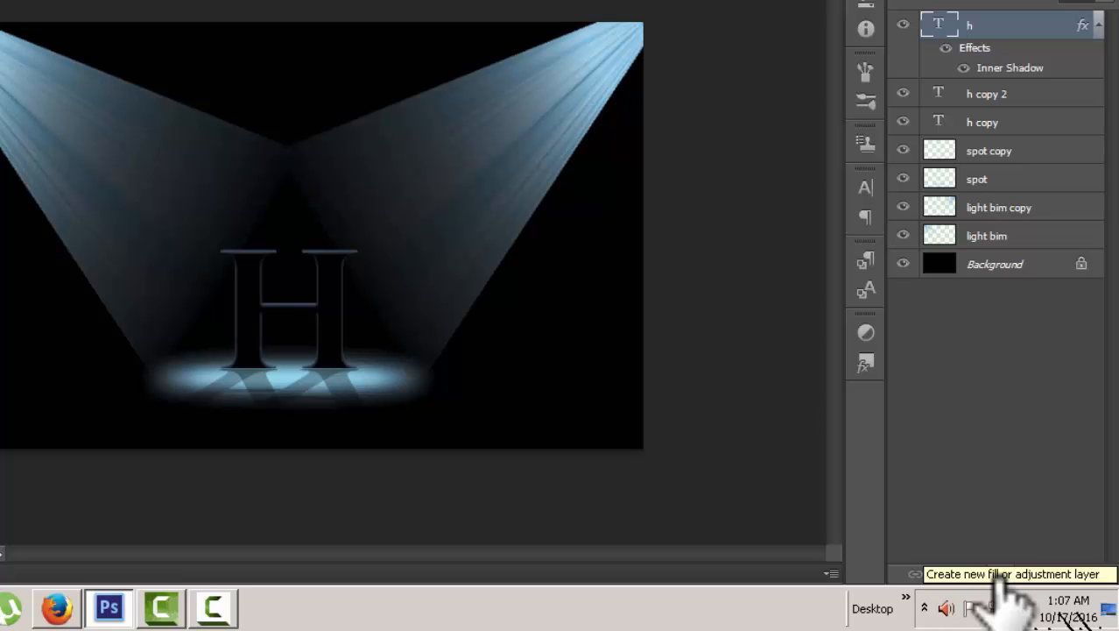
click(999, 575)
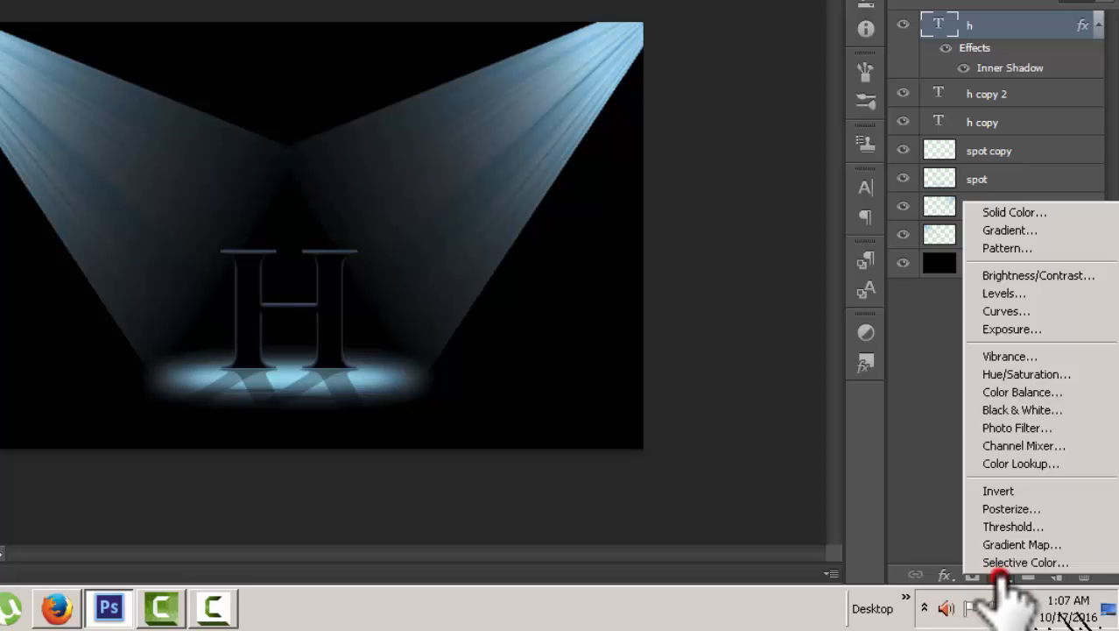
click(1005, 312)
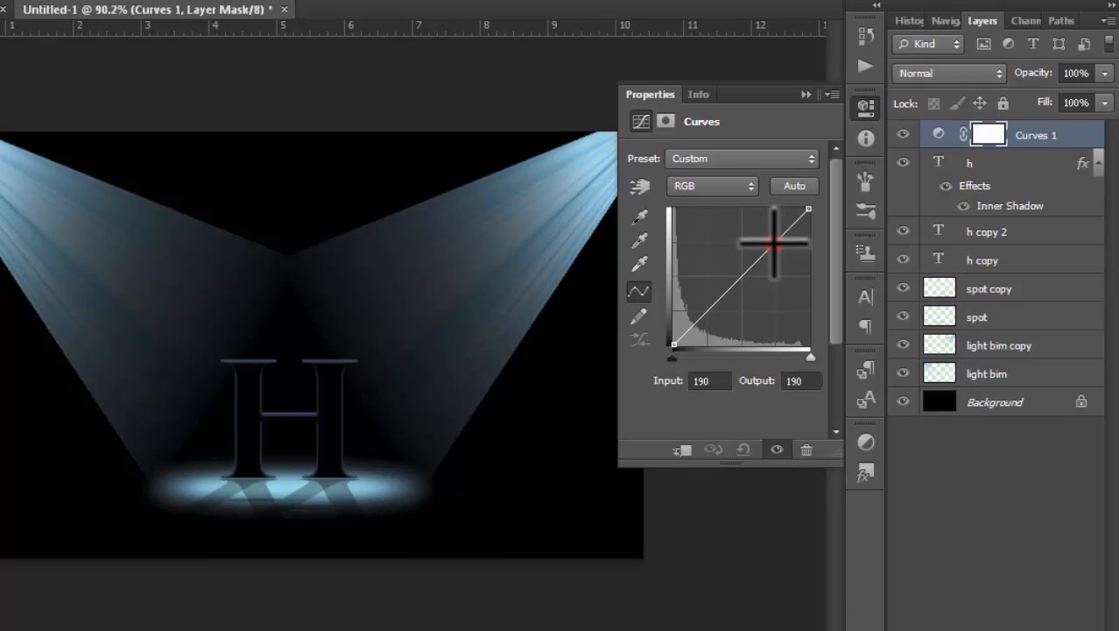
drag(773, 242, 773, 215)
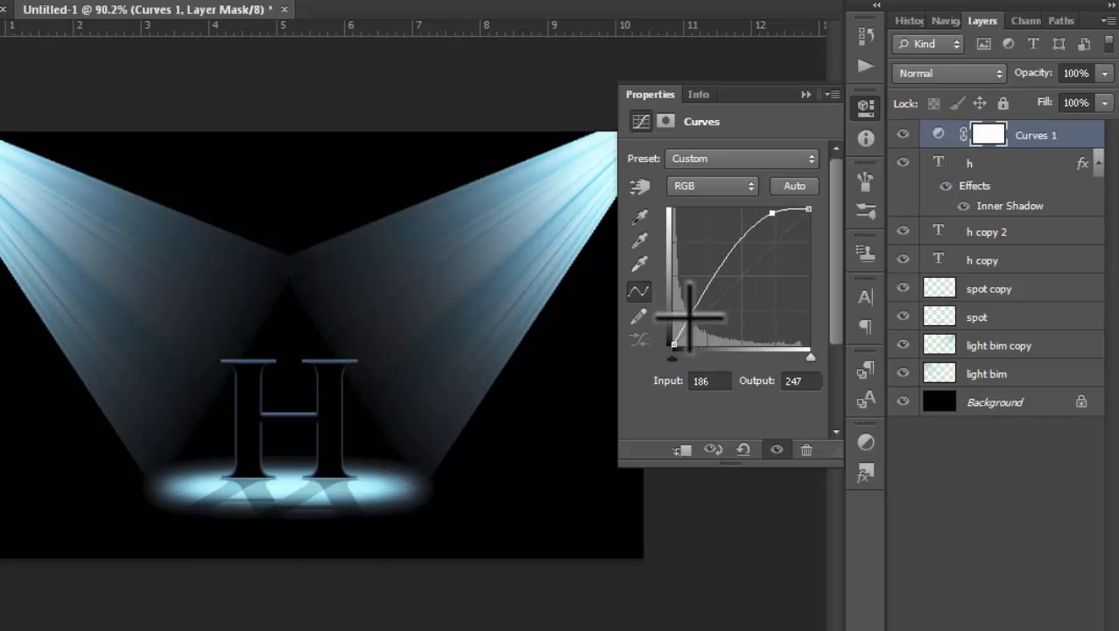
drag(691, 317, 672, 345)
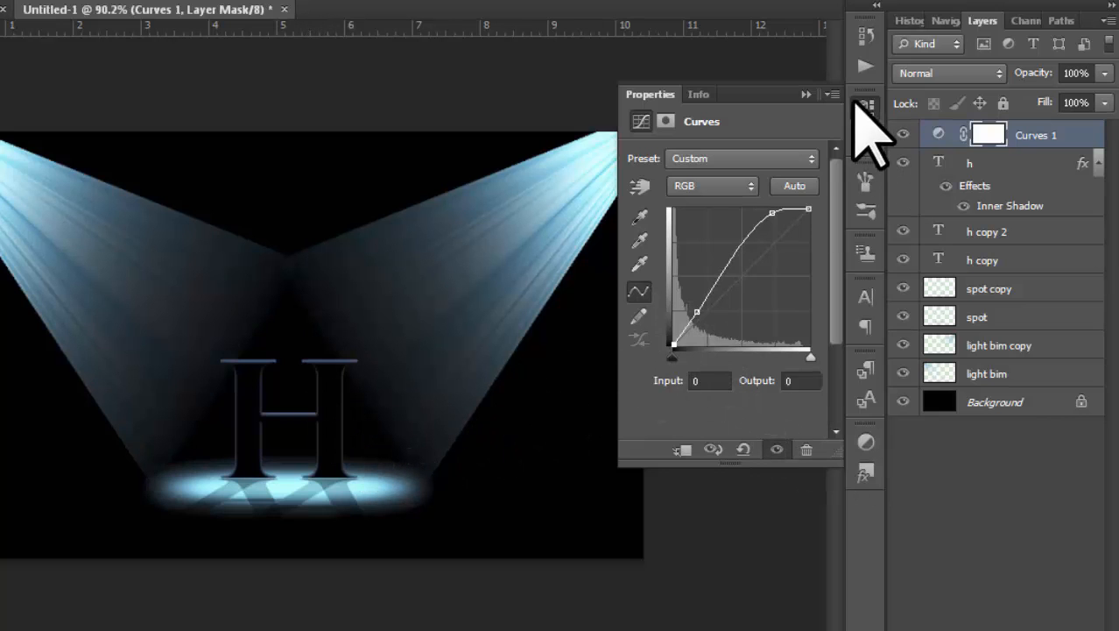
click(806, 94)
Examine the finished spotlight composition at different zoom levels and inspect the light bim, light bim copy and spot copy layers
scroll(744, 367, down, 2)
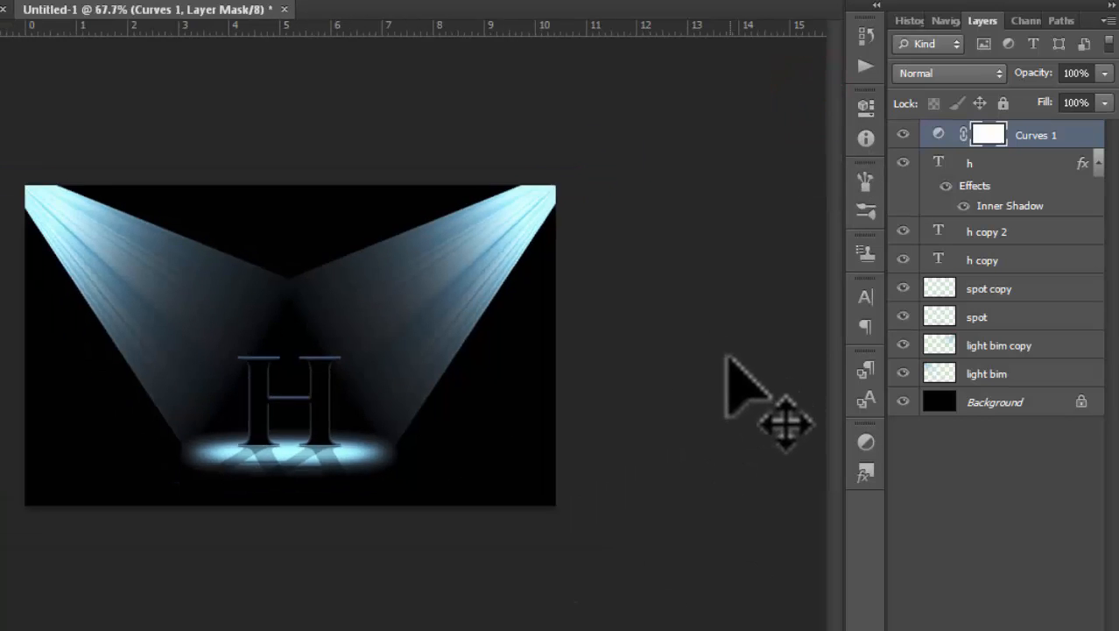
scroll(745, 367, up, 2)
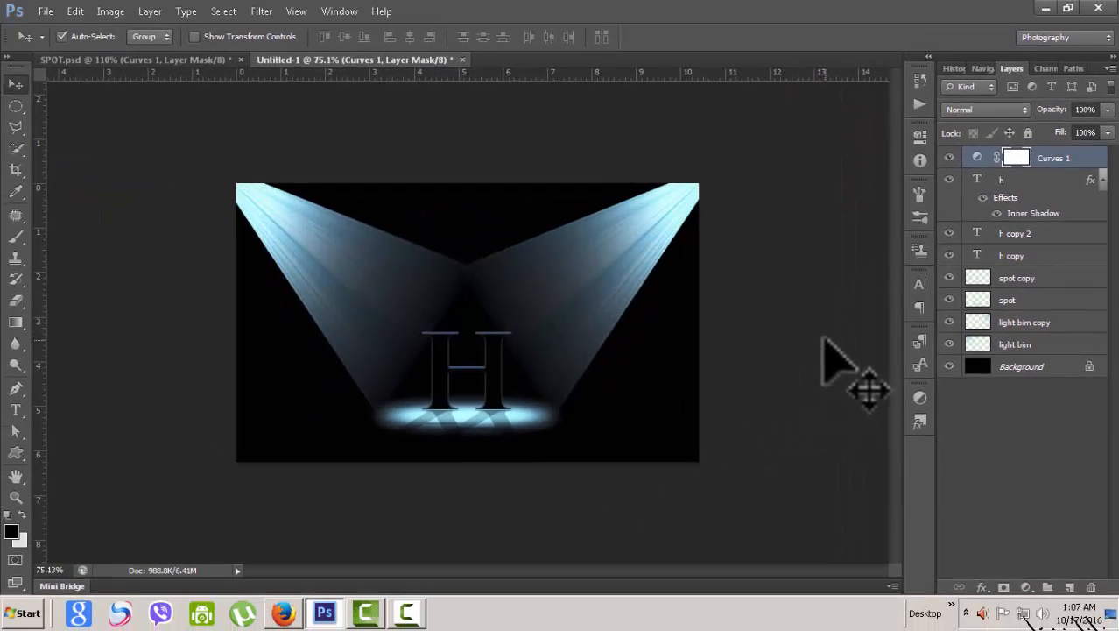
scroll(823, 341, up, 2)
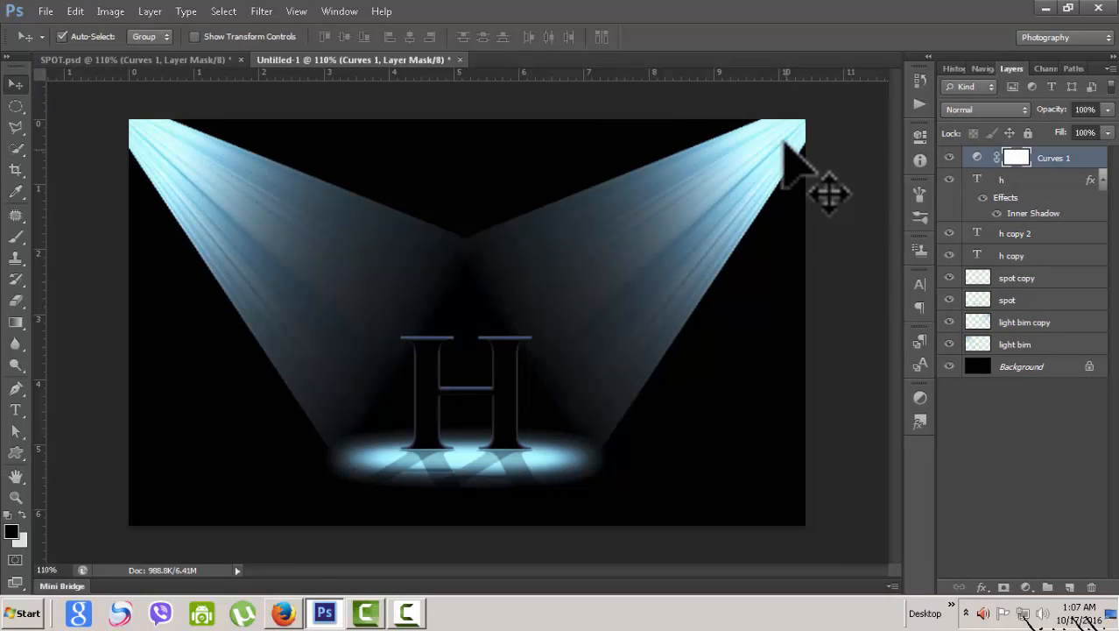
scroll(804, 302, up, 1)
scroll(801, 303, down, 2)
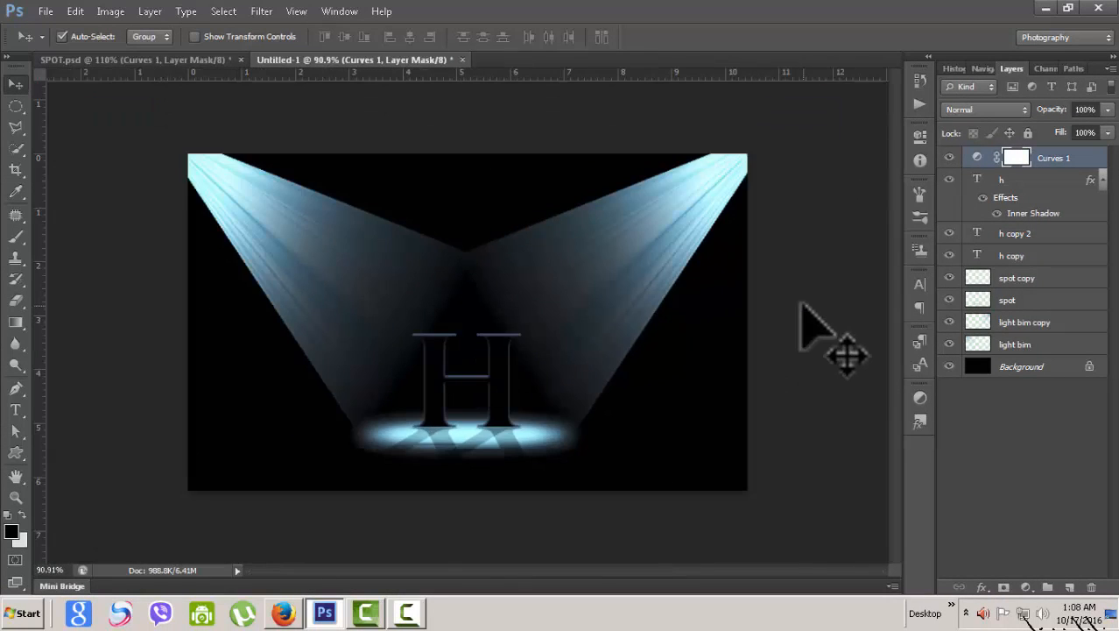
scroll(803, 303, down, 1)
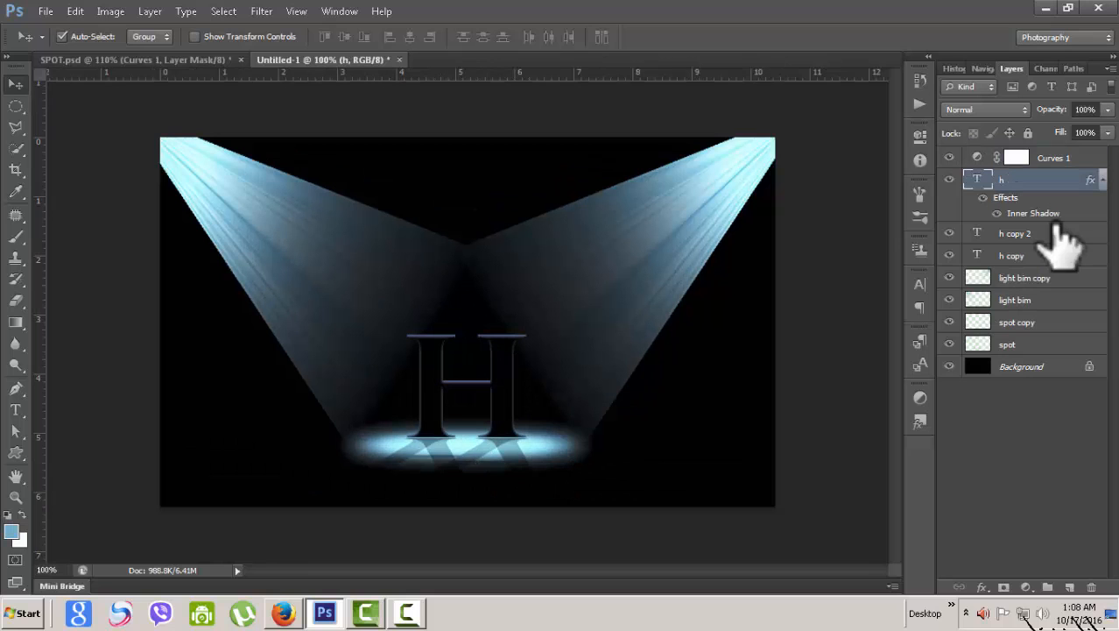
scroll(497, 281, up, 2)
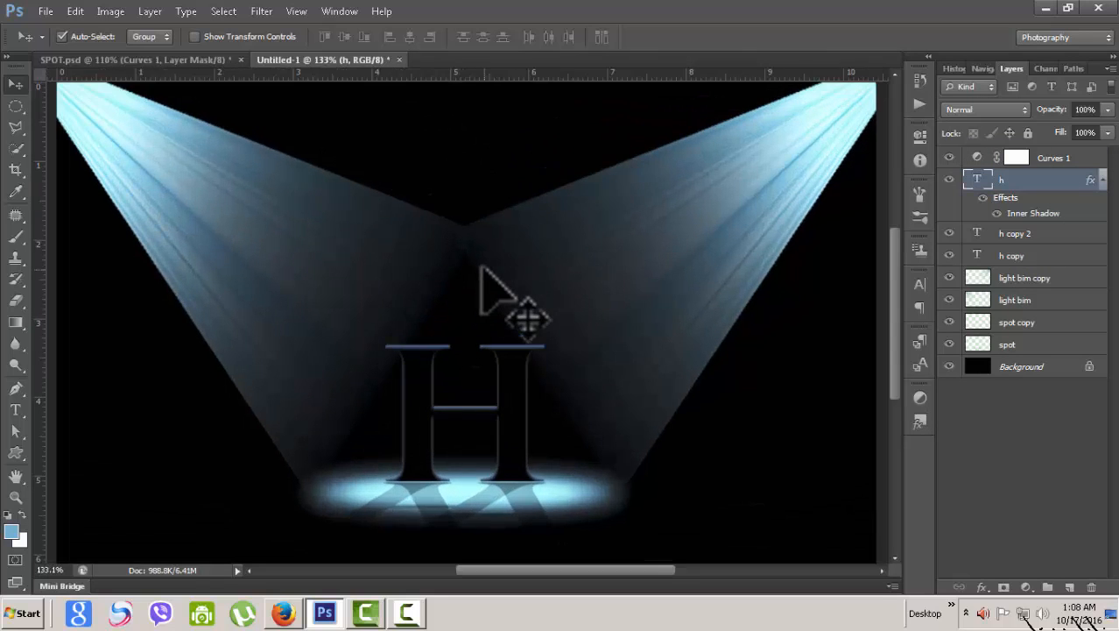
scroll(482, 270, down, 3)
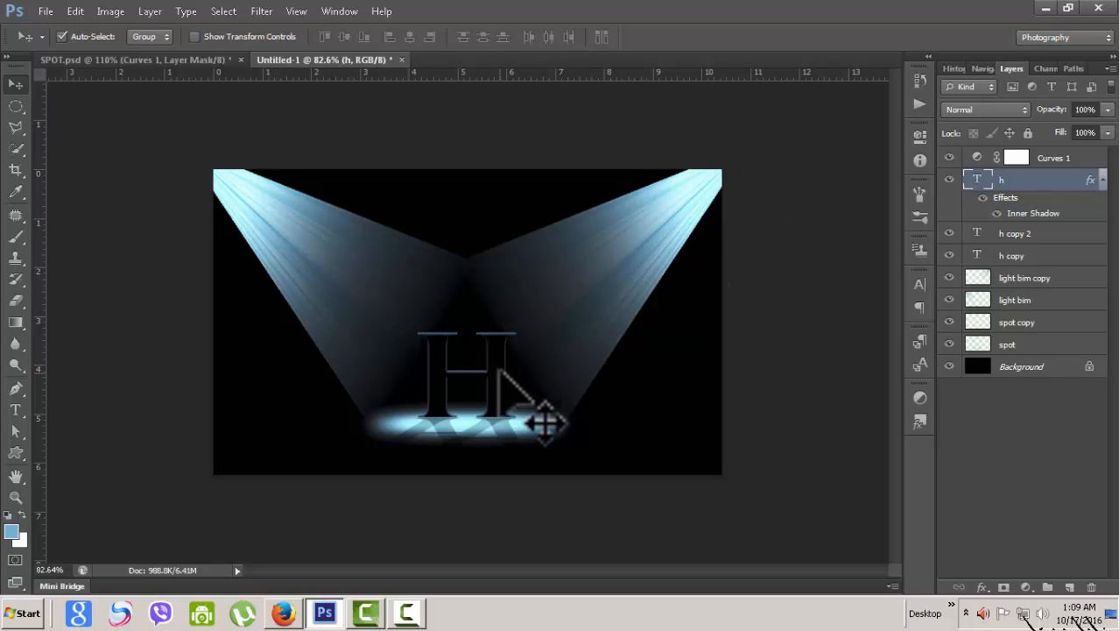
scroll(498, 369, up, 1)
scroll(498, 369, up, 1)
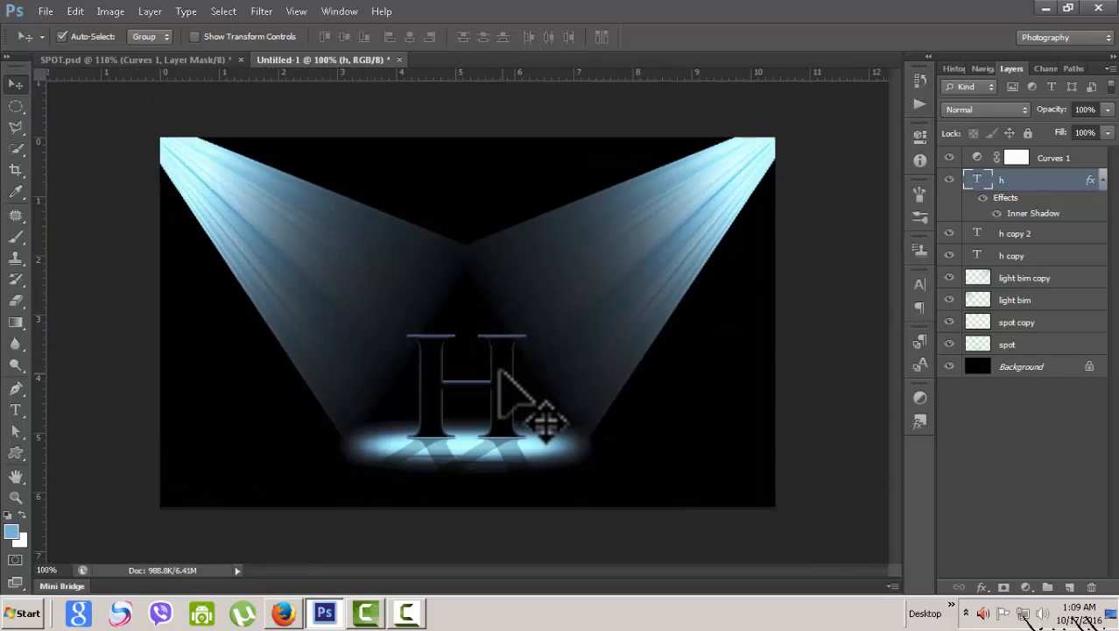
scroll(501, 372, up, 2)
scroll(501, 372, down, 3)
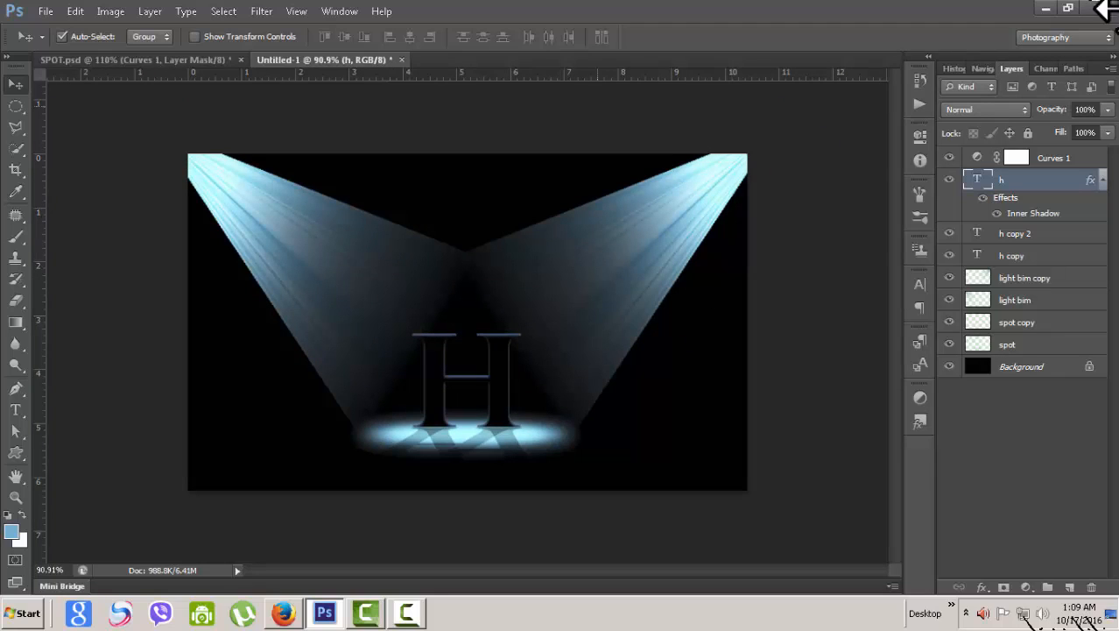
click(1055, 296)
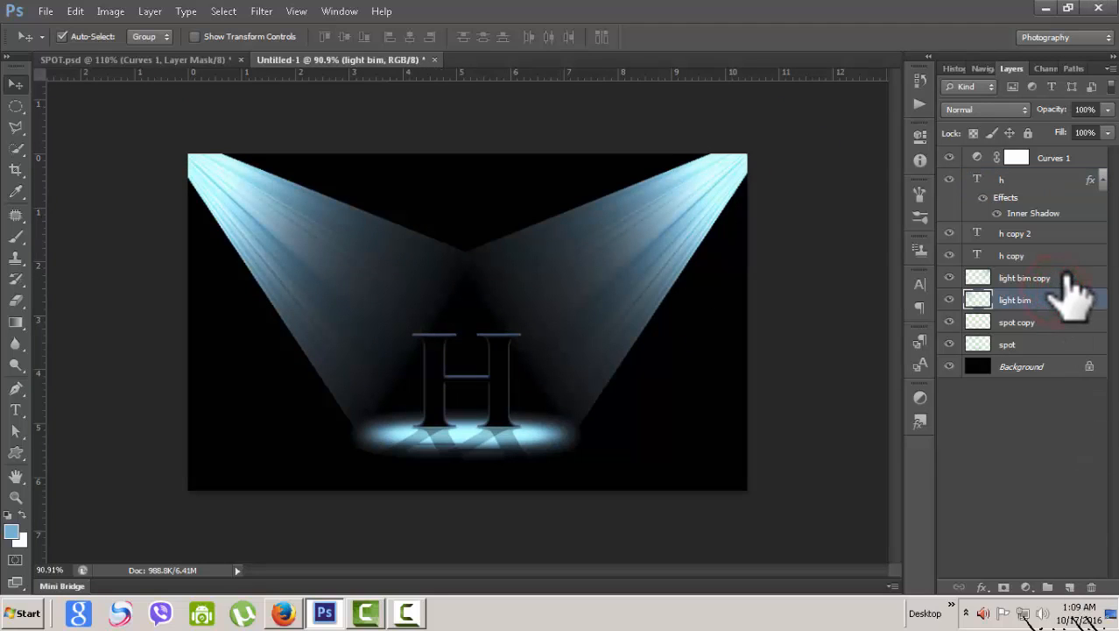
click(1061, 277)
click(1060, 323)
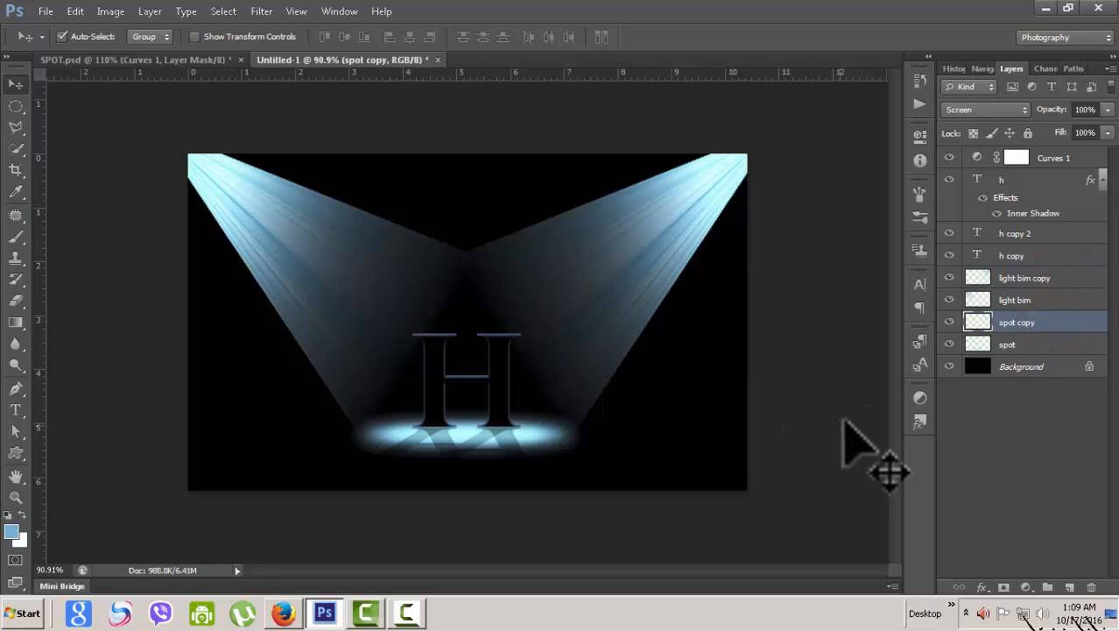
key(ctrl+plus)
scroll(847, 419, up, 2)
scroll(847, 420, down, 1)
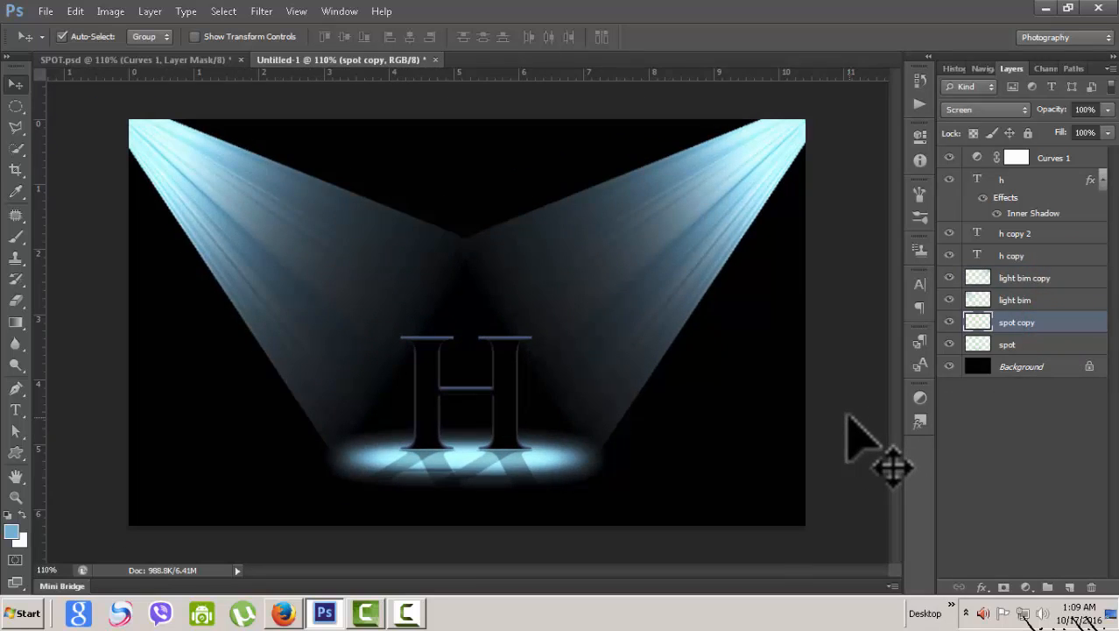